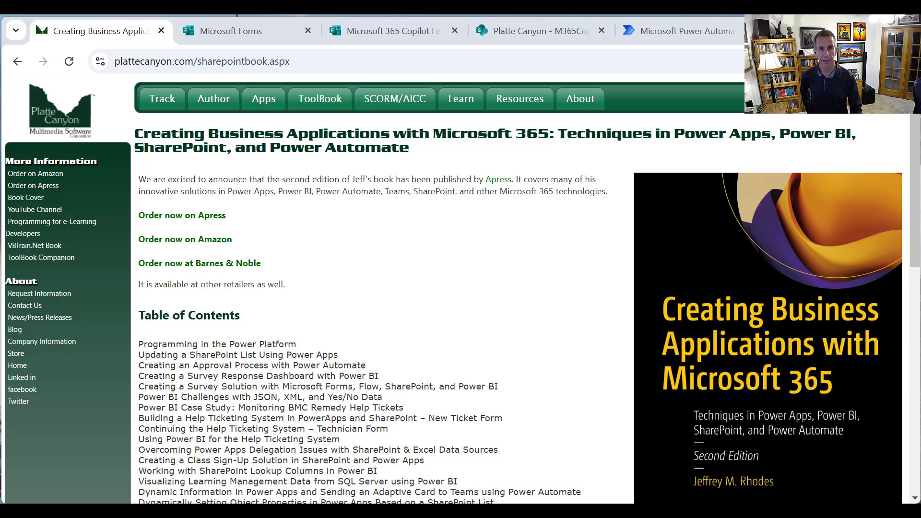
From the Forms home page, open the Microsoft 365 Copilot Feedback form's design page
{"action": "left_click", "coordinate": [226, 41]}
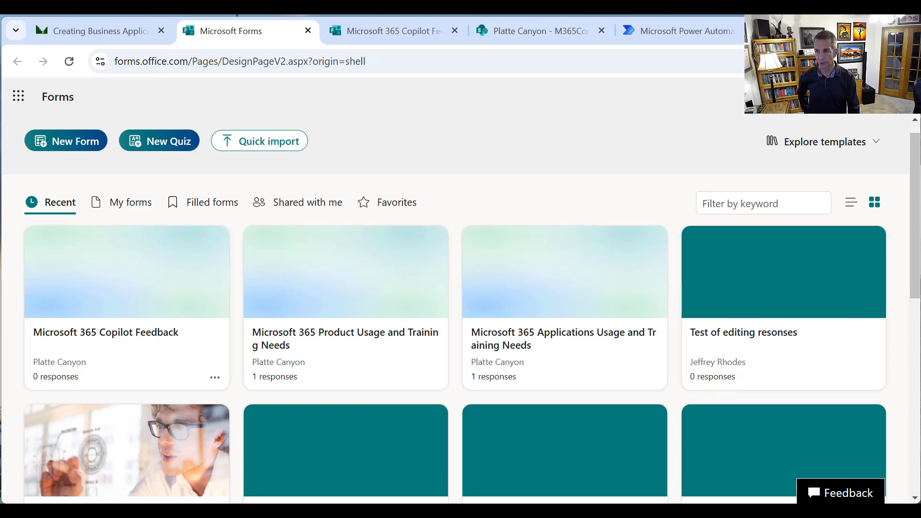
{"action": "scroll", "coordinate": [461, 307], "scroll_direction": "down", "scroll_amount": 10}
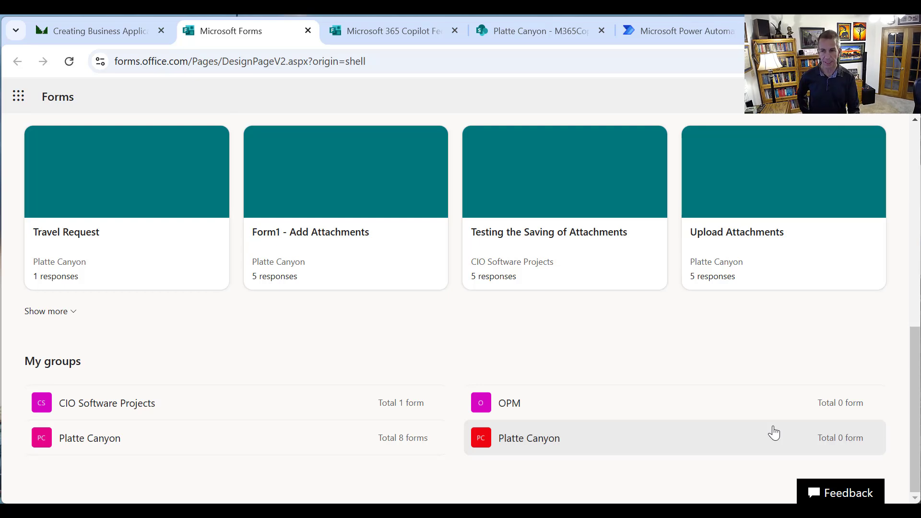
{"action": "left_click_drag", "start_coordinate": [913, 379], "coordinate": [912, 166]}
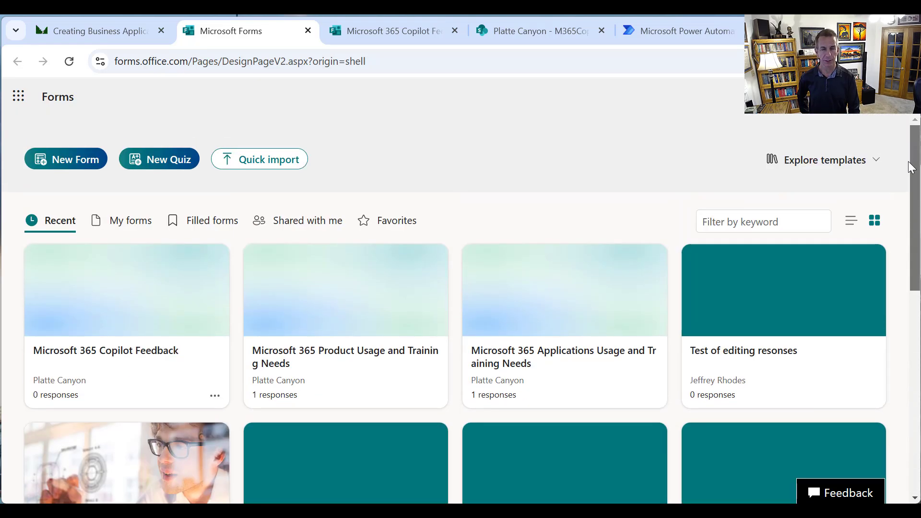
{"action": "left_click", "coordinate": [389, 35]}
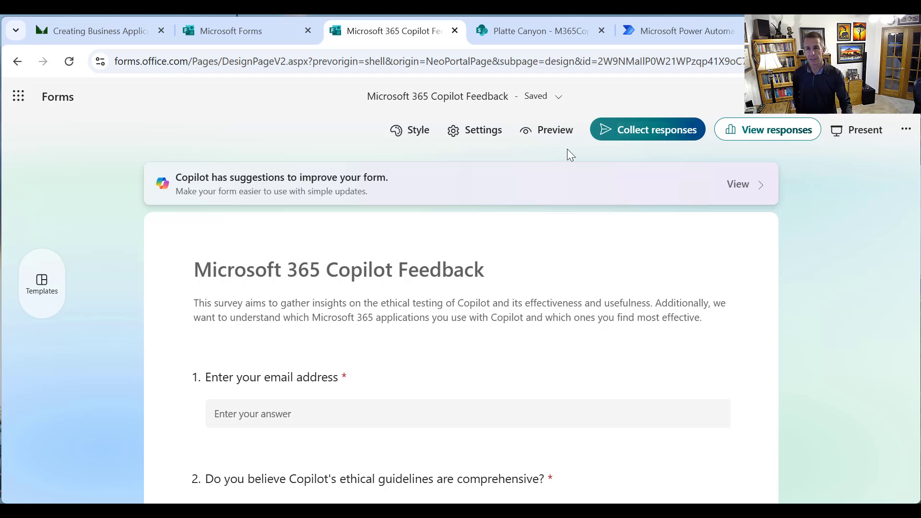
Close the form settings, then enable Shorten URL under Collect responses and copy the link
{"action": "left_click", "coordinate": [473, 131]}
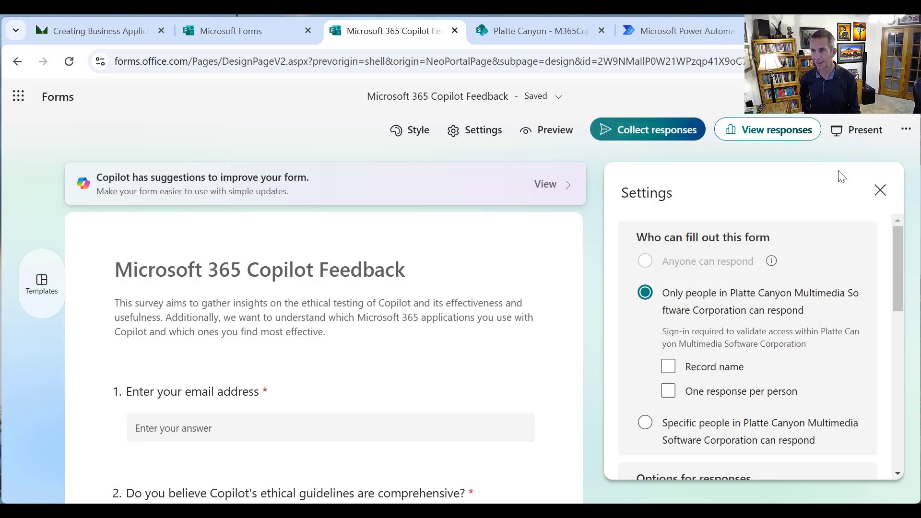
{"action": "left_click", "coordinate": [880, 201]}
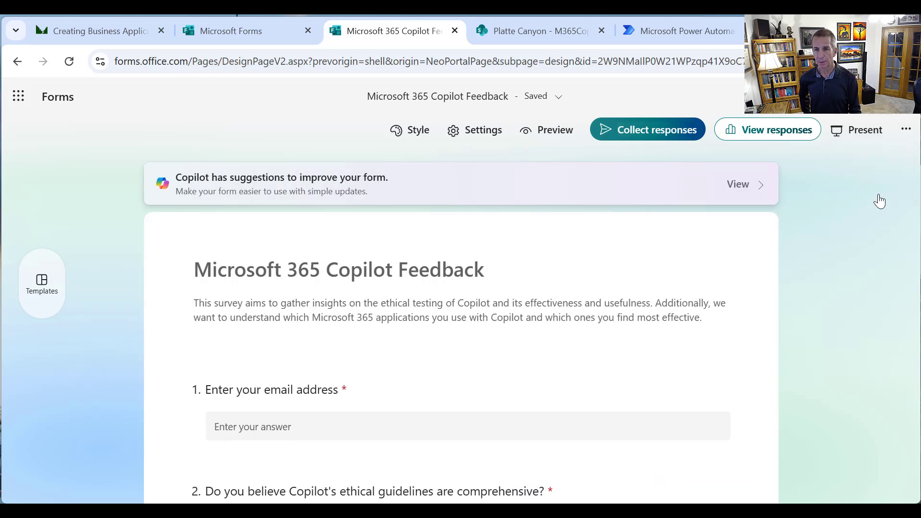
{"action": "left_click", "coordinate": [684, 136]}
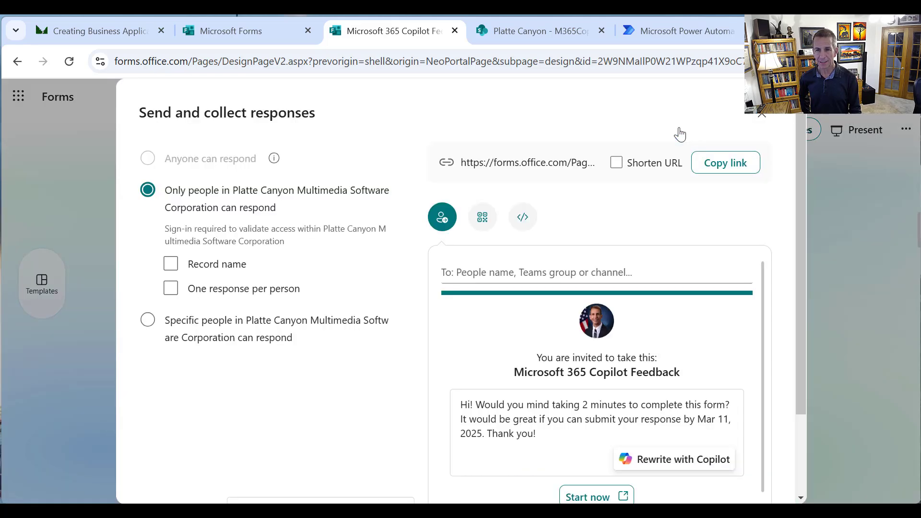
{"action": "left_click", "coordinate": [616, 163]}
{"action": "left_click", "coordinate": [726, 165]}
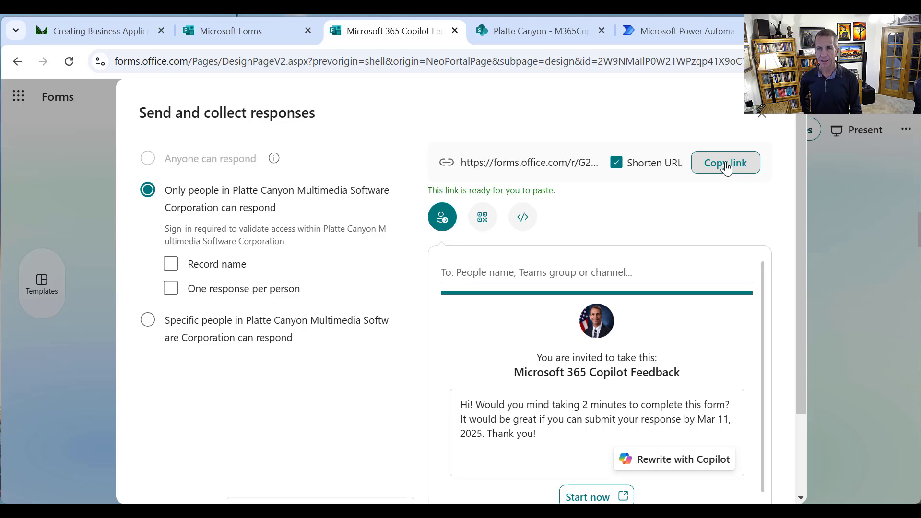
Load the shortened form link in a new browser tab
{"action": "key", "text": "ctrl+t"}
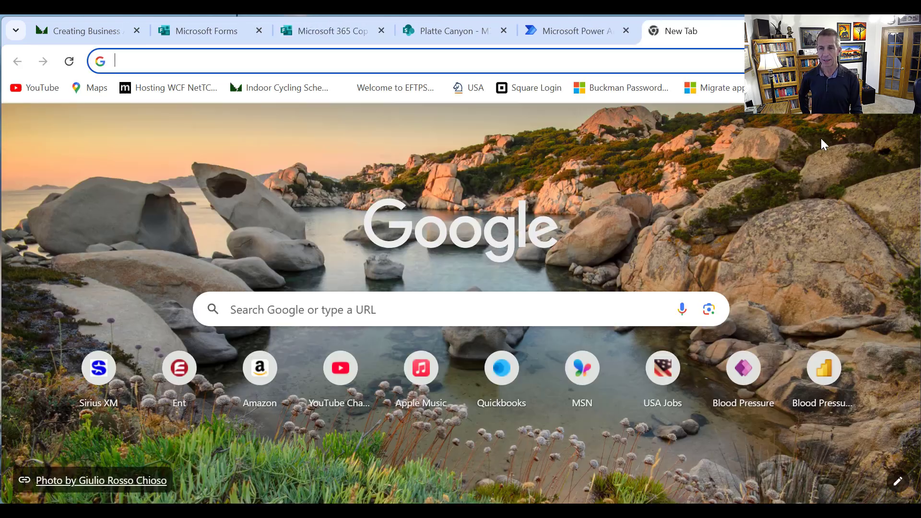
{"action": "type", "text": "https://forms.office.com/r/G26vkL2xVX"}
{"action": "key", "text": "Return"}
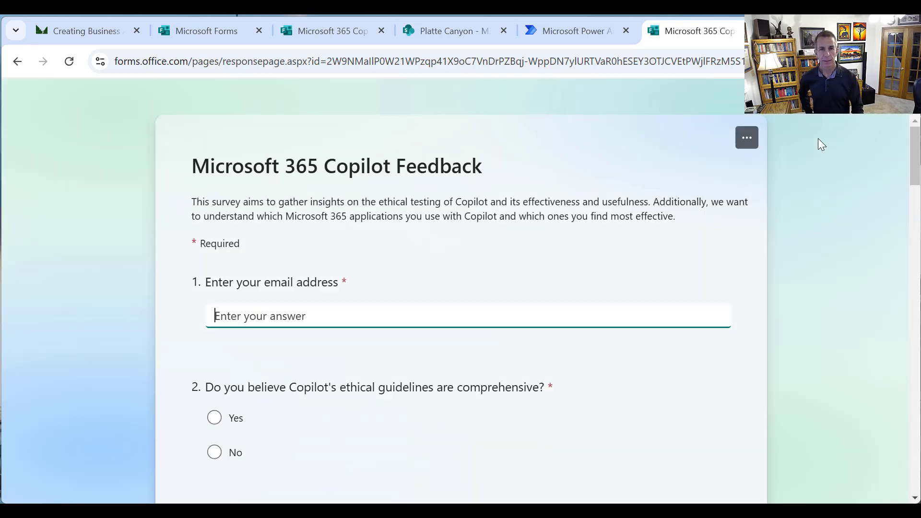
Select the form id in the address, then scroll through the questions down to Submit
{"action": "left_click", "coordinate": [327, 61]}
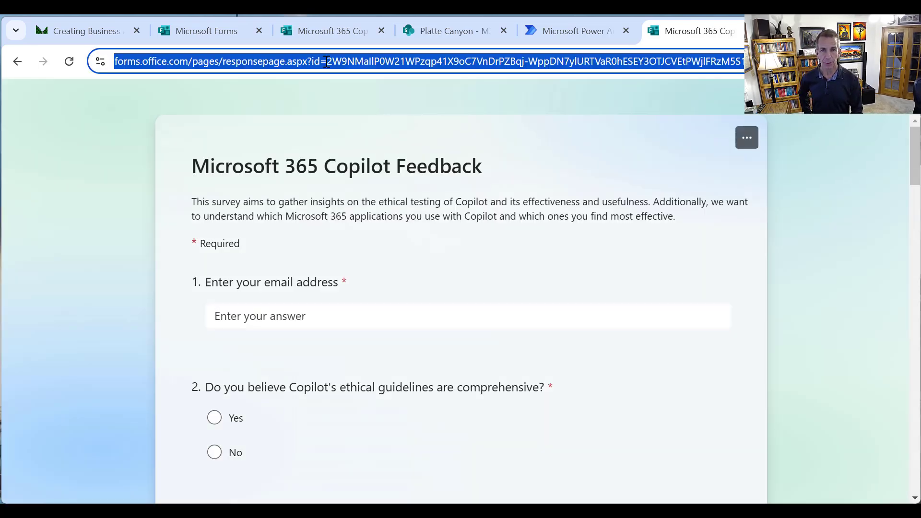
{"action": "left_click", "coordinate": [326, 61]}
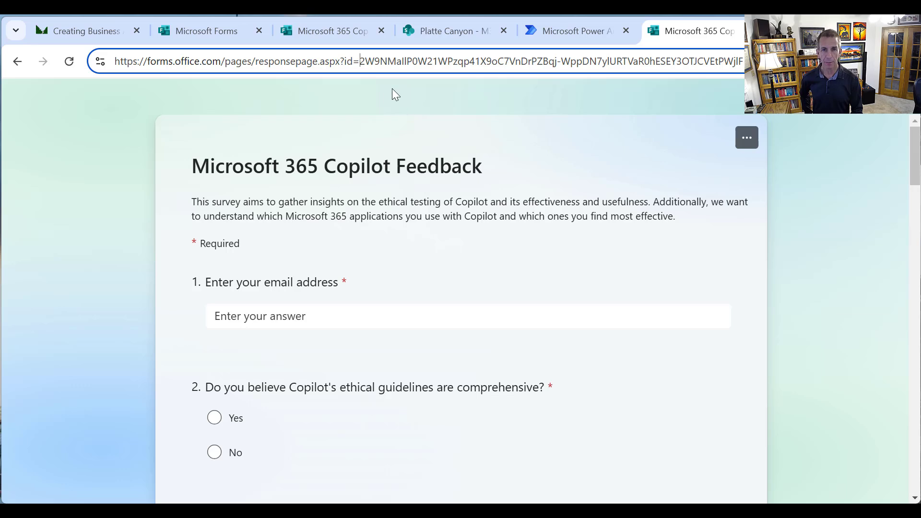
{"action": "key", "text": "shift+Right"}
{"action": "key", "text": "shift+Right"}
{"action": "key", "text": "shift+Right"}
{"action": "key", "text": "shift+Right"}
{"action": "key", "text": "shift+Right"}
{"action": "key", "text": "shift+Right"}
{"action": "key", "text": "shift+Right"}
{"action": "key", "text": "shift+Right"}
{"action": "key", "text": "shift+Right"}
{"action": "key", "text": "shift+Right"}
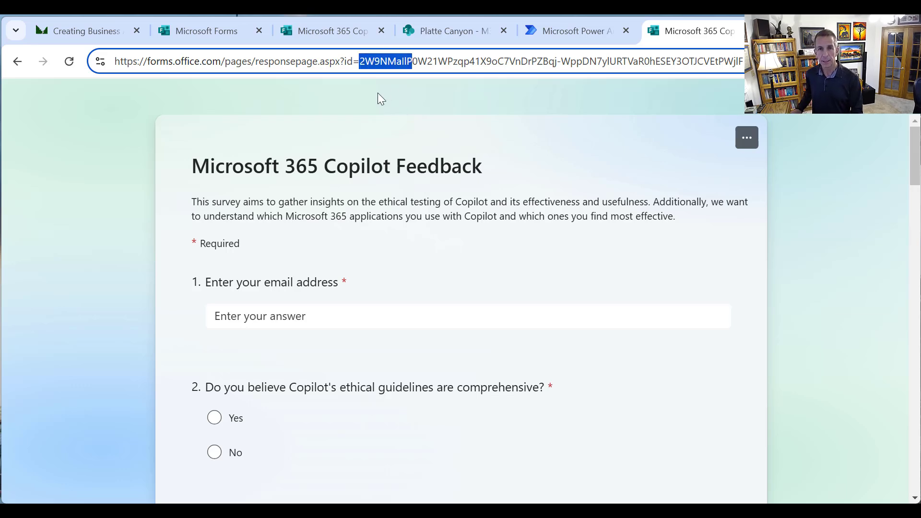
{"action": "key", "text": "shift+Right"}
{"action": "key", "text": "shift+Right"}
{"action": "key", "text": "shift+Right"}
{"action": "key", "text": "shift+Right"}
{"action": "key", "text": "shift+Right"}
{"action": "key", "text": "shift+Right"}
{"action": "key", "text": "shift+Right"}
{"action": "key", "text": "shift+Right"}
{"action": "key", "text": "shift+Right"}
{"action": "key", "text": "shift+Right"}
{"action": "key", "text": "shift+Right"}
{"action": "key", "text": "shift+Right"}
{"action": "key", "text": "shift+Right"}
{"action": "key", "text": "shift+Right"}
{"action": "key", "text": "shift+Right"}
{"action": "key", "text": "shift+Right"}
{"action": "key", "text": "shift+Right"}
{"action": "key", "text": "shift+Right"}
{"action": "key", "text": "shift+Right"}
{"action": "key", "text": "shift+Right"}
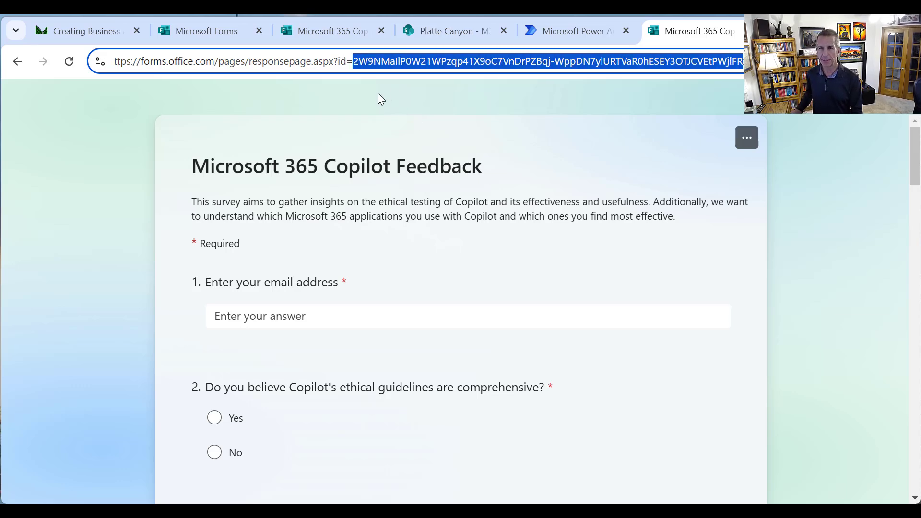
{"action": "key", "text": "shift+Right"}
{"action": "key", "text": "shift+Right"}
{"action": "key", "text": "shift+Right"}
{"action": "key", "text": "shift+Right"}
{"action": "key", "text": "shift+Right"}
{"action": "key", "text": "shift+Right"}
{"action": "key", "text": "shift+Right"}
{"action": "key", "text": "shift+Right"}
{"action": "key", "text": "shift+Right"}
{"action": "key", "text": "shift+Right"}
{"action": "key", "text": "shift+Right"}
{"action": "key", "text": "shift+Right"}
{"action": "key", "text": "shift+Right"}
{"action": "key", "text": "shift+Right"}
{"action": "key", "text": "shift+Right"}
{"action": "key", "text": "shift+Right"}
{"action": "key", "text": "shift+Right"}
{"action": "key", "text": "shift+Right"}
{"action": "key", "text": "shift+Right"}
{"action": "key", "text": "shift+Right"}
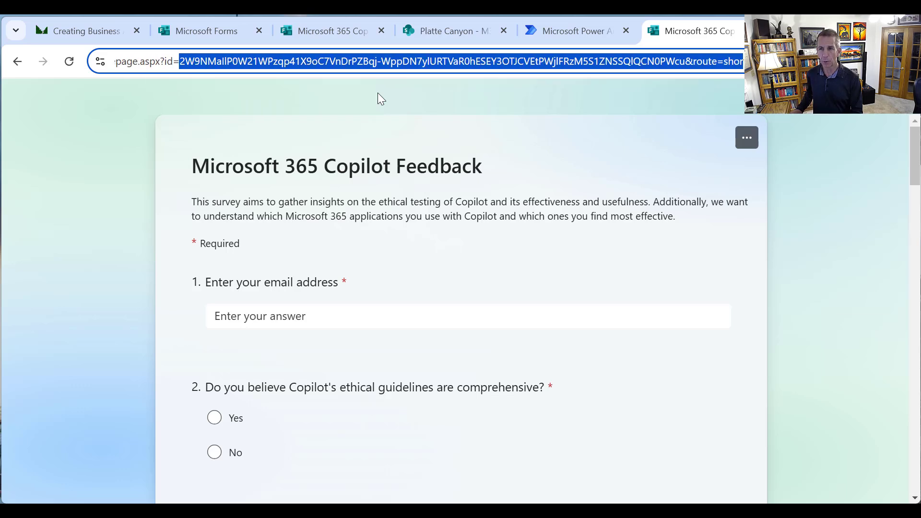
{"action": "key", "text": "shift+Left"}
{"action": "key", "text": "shift+Left"}
{"action": "key", "text": "shift+Left"}
{"action": "key", "text": "shift+Left"}
{"action": "key", "text": "shift+Left"}
{"action": "key", "text": "shift+Left"}
{"action": "key", "text": "shift+Left"}
{"action": "key", "text": "shift+Left"}
{"action": "key", "text": "shift+Left"}
{"action": "key", "text": "shift+Left"}
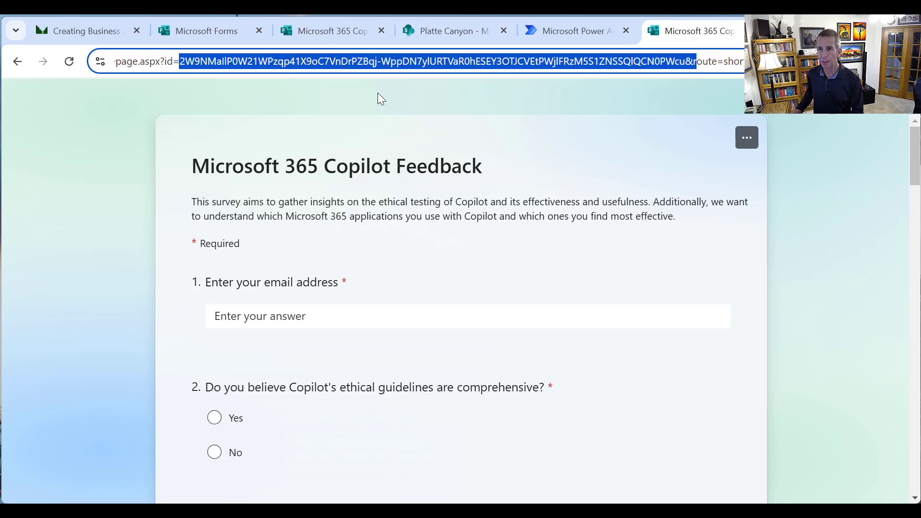
{"action": "key", "text": "shift+Left"}
{"action": "key", "text": "shift+Left"}
{"action": "key", "text": "shift+Left"}
{"action": "key", "text": "shift+Right"}
{"action": "key", "text": "ctrl+c"}
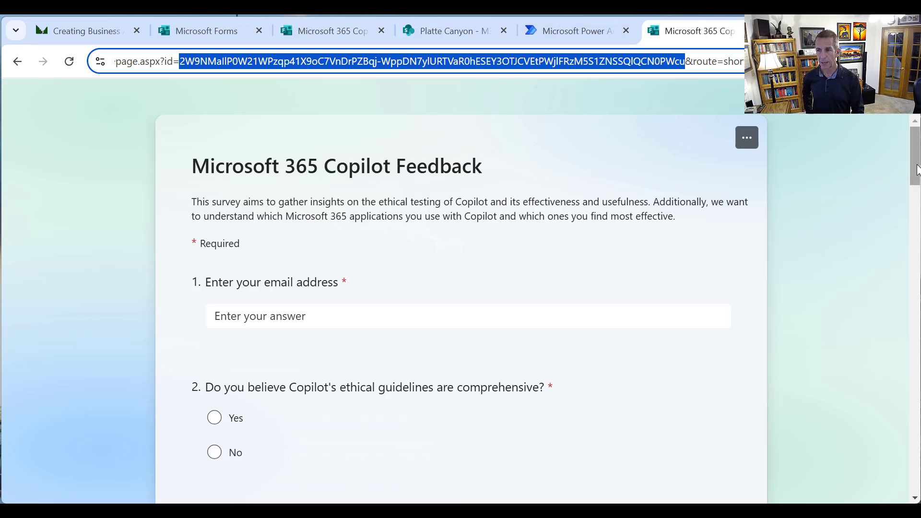
{"action": "left_click_drag", "start_coordinate": [912, 167], "coordinate": [865, 362]}
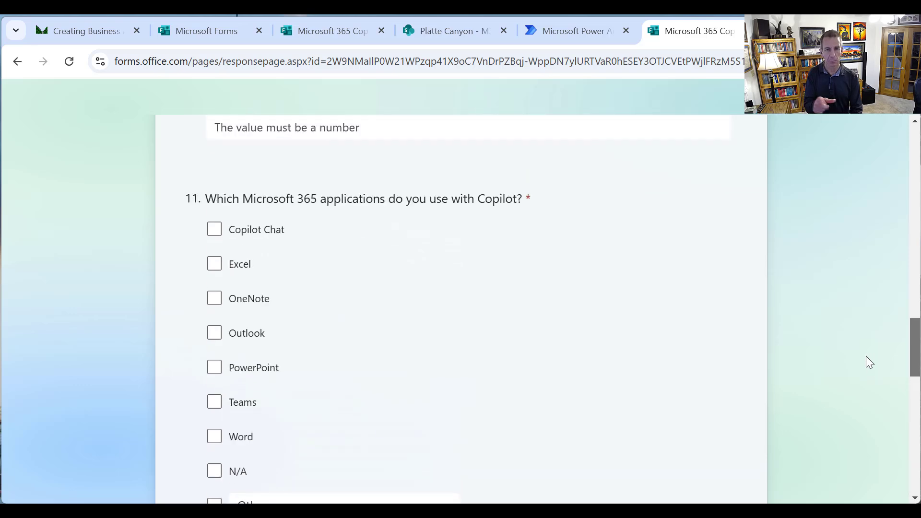
{"action": "left_click_drag", "start_coordinate": [866, 357], "coordinate": [875, 445]}
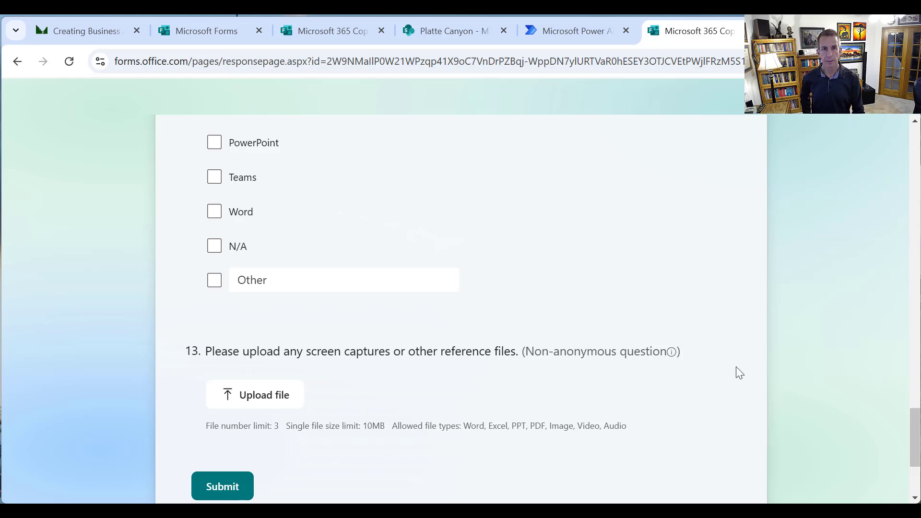
Open List settings for M365CopilotFeedback and scroll to the Columns section, including HasAttachments
{"action": "left_click", "coordinate": [571, 29]}
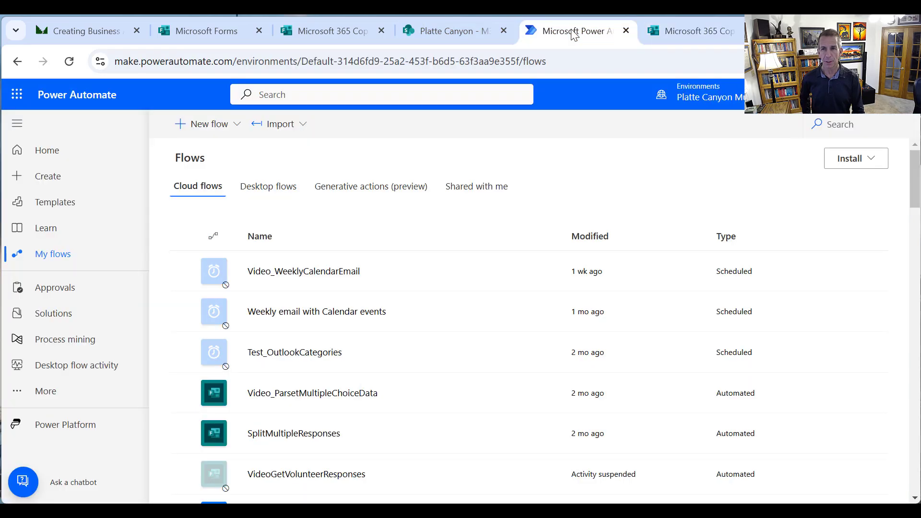
{"action": "left_click", "coordinate": [447, 32]}
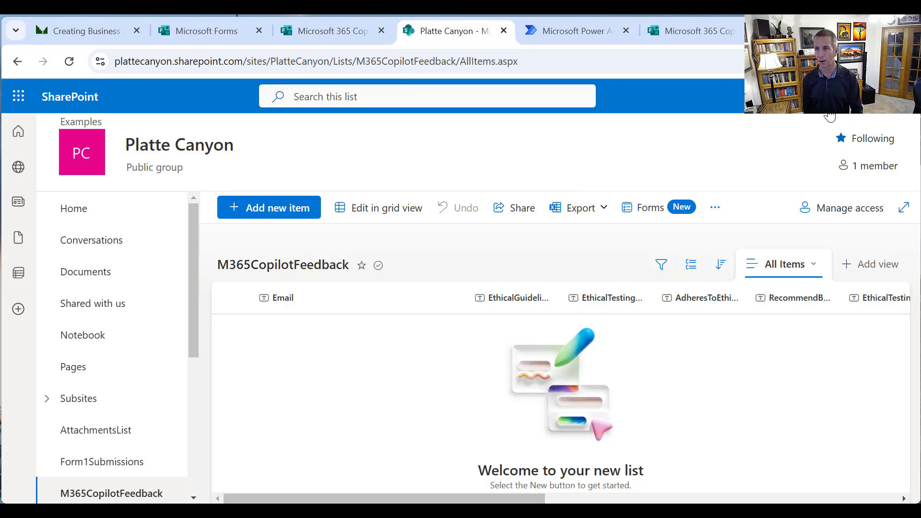
{"action": "left_click", "coordinate": [826, 96]}
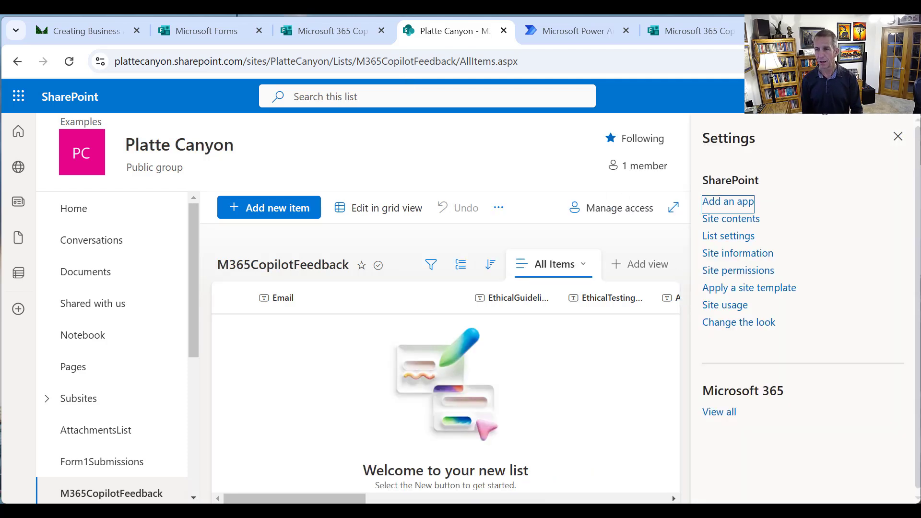
{"action": "left_click", "coordinate": [752, 240]}
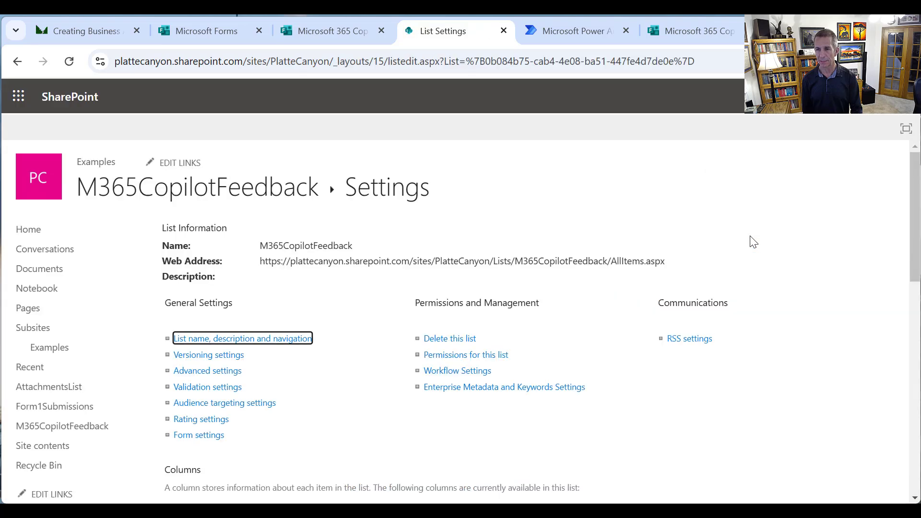
{"action": "left_click_drag", "start_coordinate": [916, 204], "coordinate": [902, 326]}
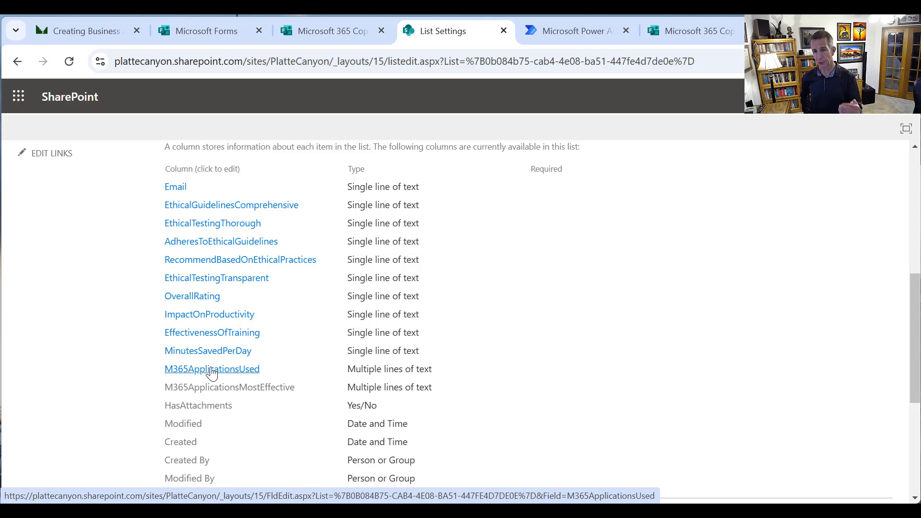
{"action": "left_click", "coordinate": [212, 369]}
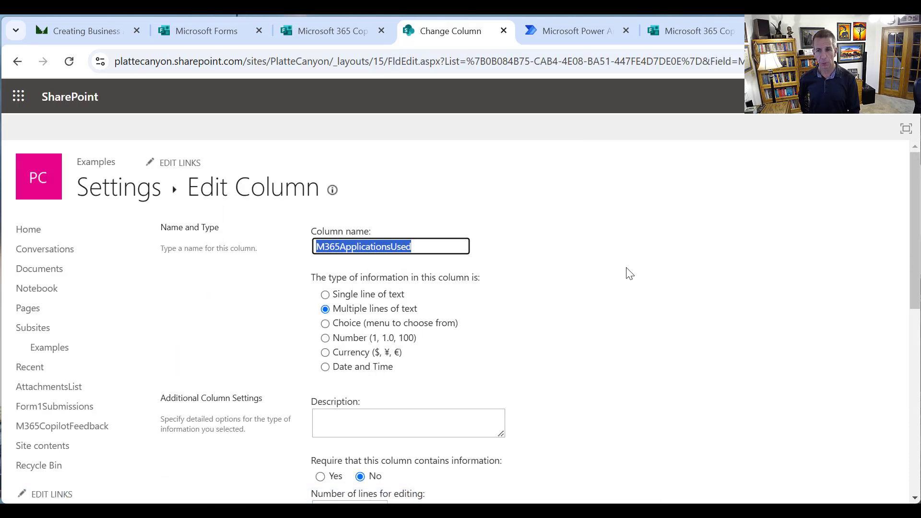
{"action": "left_click_drag", "start_coordinate": [914, 211], "coordinate": [914, 307]}
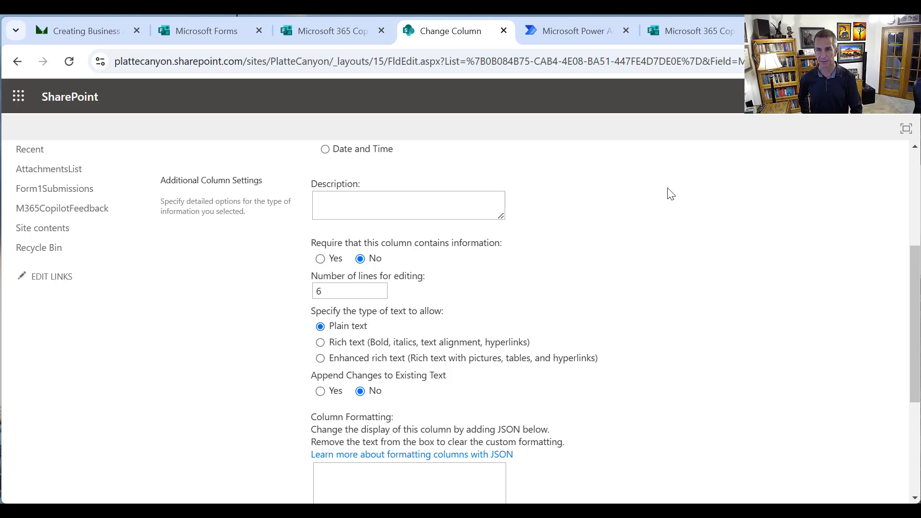
{"action": "scroll", "coordinate": [461, 307], "scroll_direction": "up", "scroll_amount": 5}
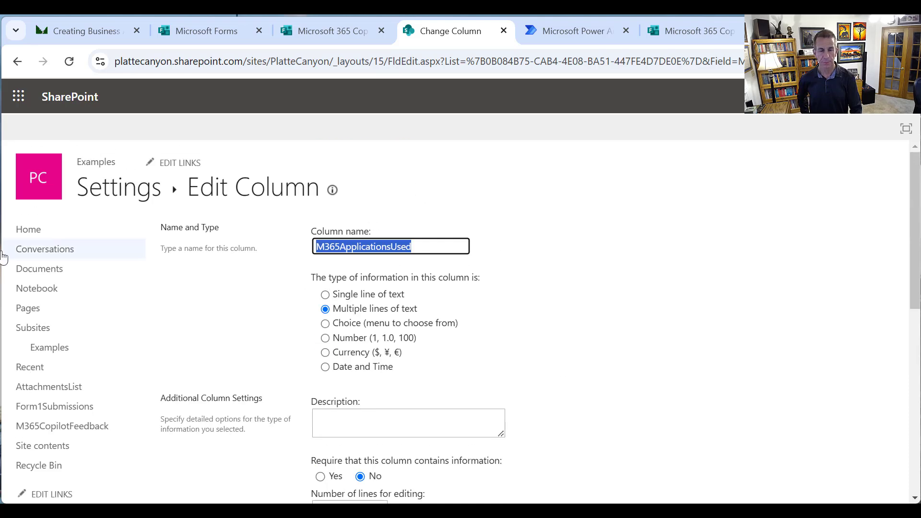
{"action": "left_click", "coordinate": [102, 199]}
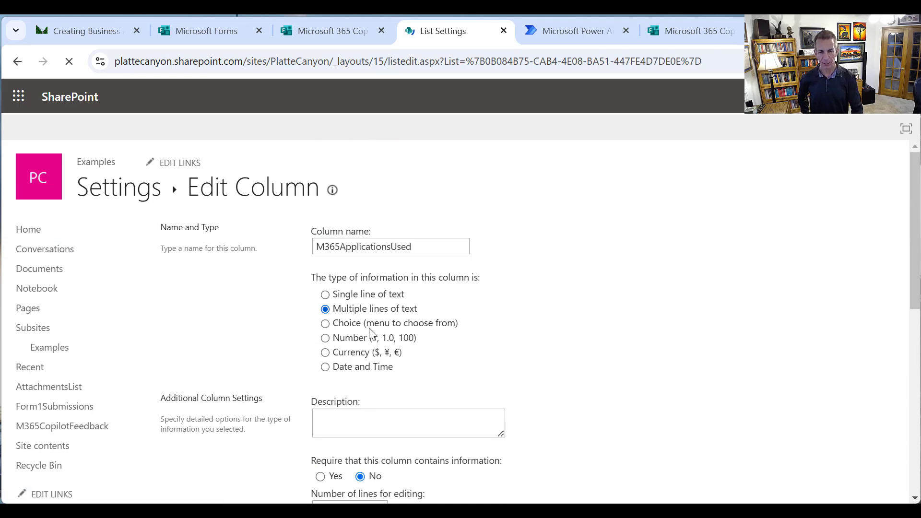
{"action": "scroll", "coordinate": [360, 336], "scroll_direction": "down", "scroll_amount": 3}
{"action": "scroll", "coordinate": [357, 361], "scroll_direction": "down", "scroll_amount": 4}
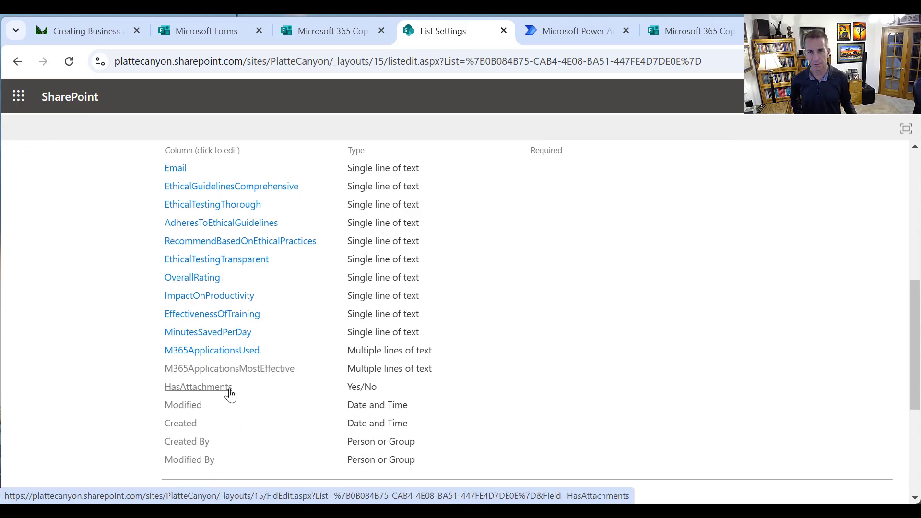
Create automated cloud flow 'Video_CopilotForm' triggered by 'When a new response is submitted'
{"action": "left_click", "coordinate": [549, 29]}
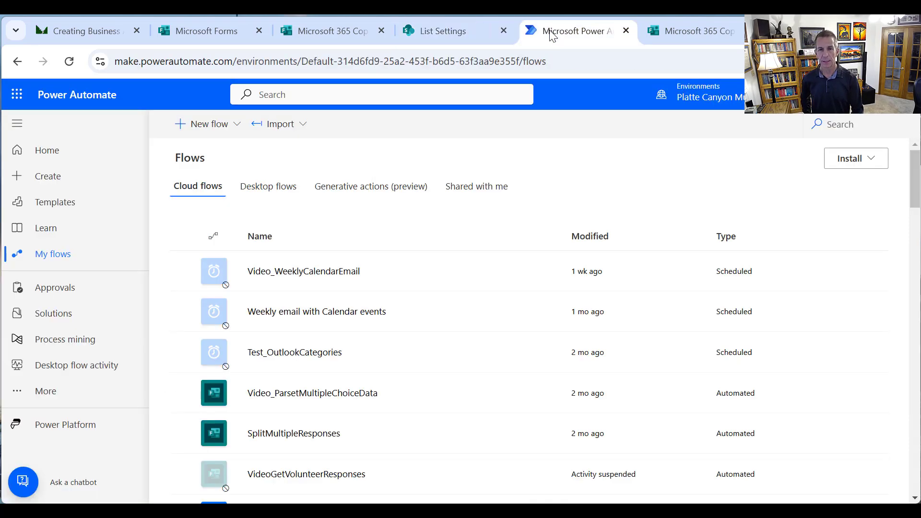
{"action": "left_click", "coordinate": [216, 124]}
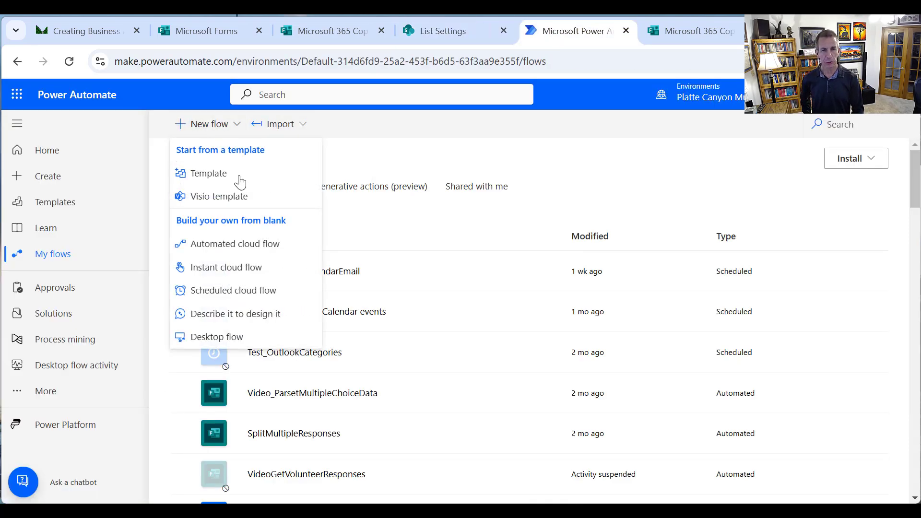
{"action": "left_click", "coordinate": [268, 245]}
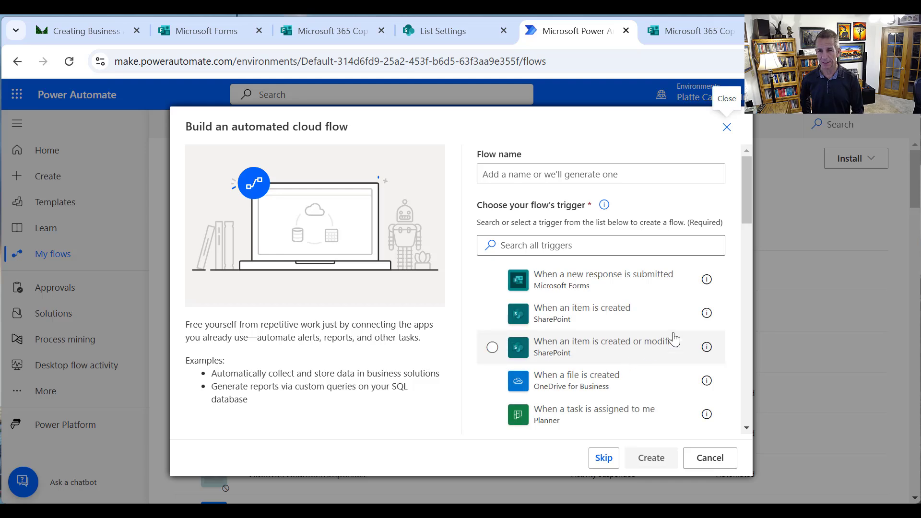
{"action": "left_click", "coordinate": [494, 281]}
{"action": "left_click", "coordinate": [530, 177]}
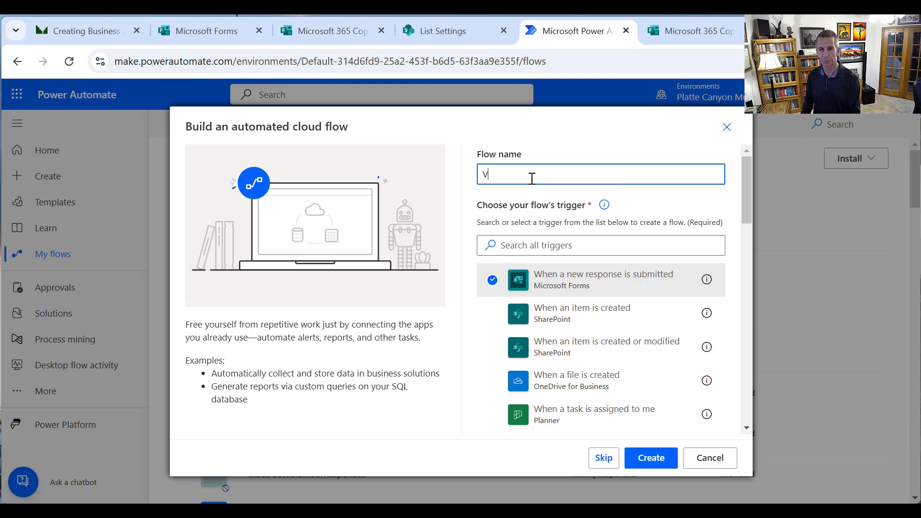
{"action": "type", "text": "Viu"}
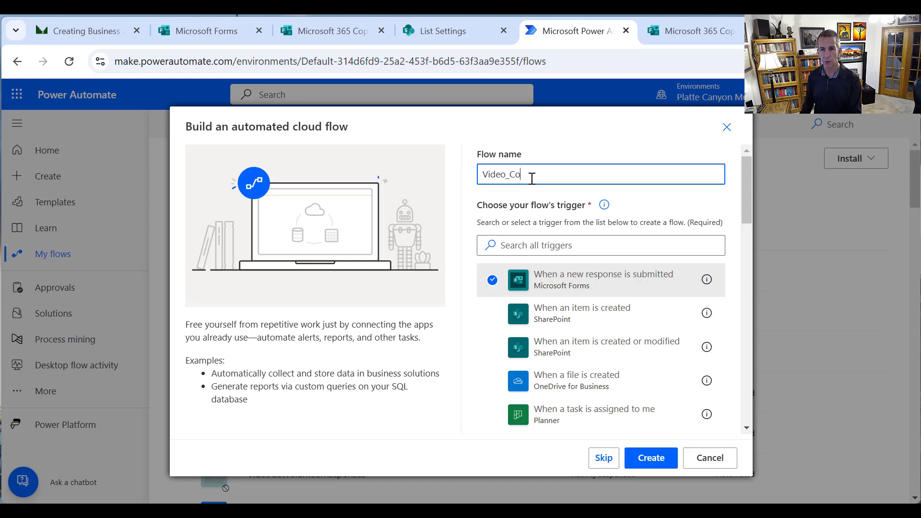
{"action": "type", "text": "eo_CopilotForm"}
{"action": "left_click", "coordinate": [648, 457]}
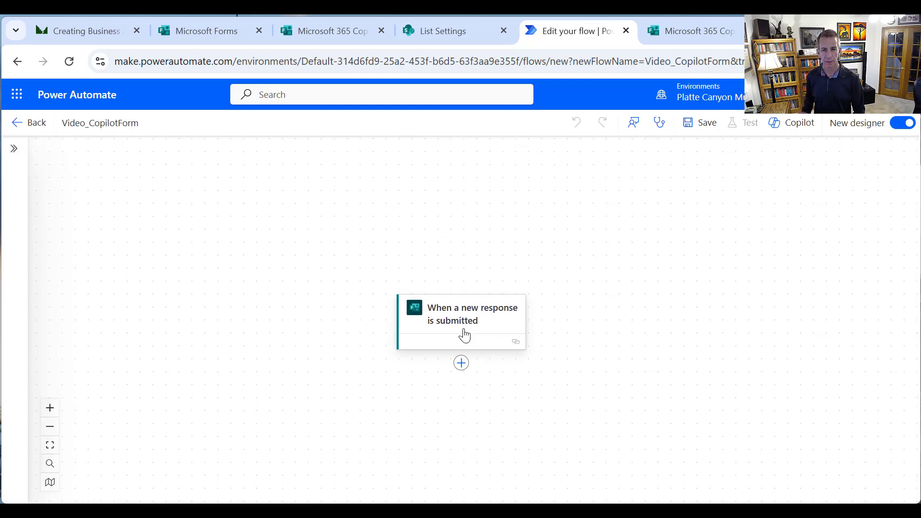
Set the trigger's Form Id to the pasted form id as a custom value
{"action": "left_click", "coordinate": [460, 327]}
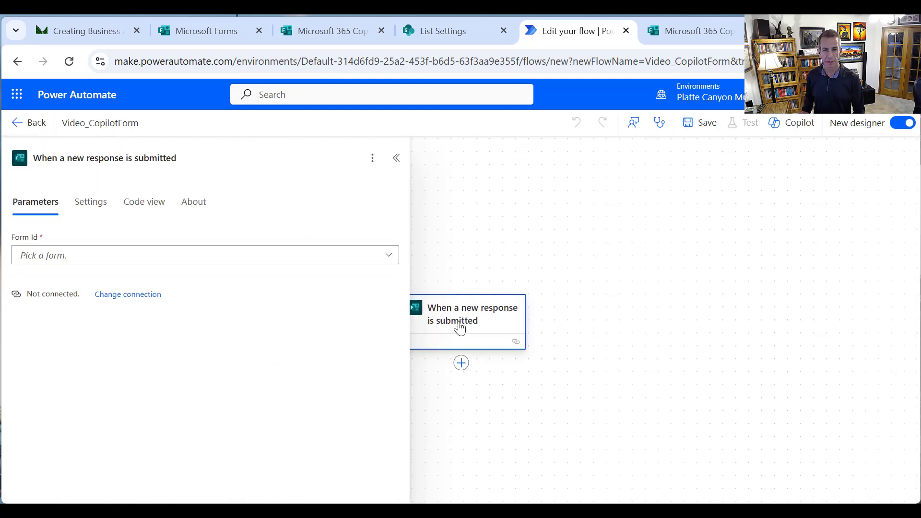
{"action": "left_click", "coordinate": [395, 260]}
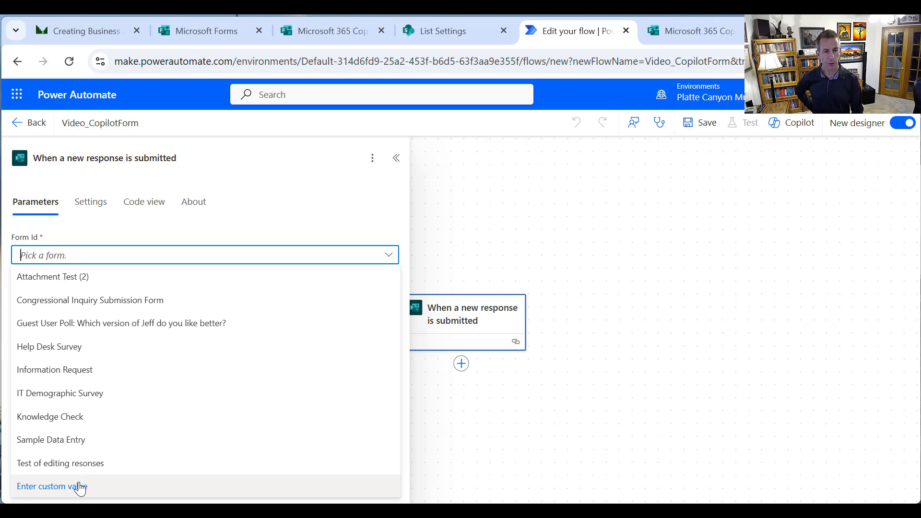
{"action": "left_click", "coordinate": [79, 487]}
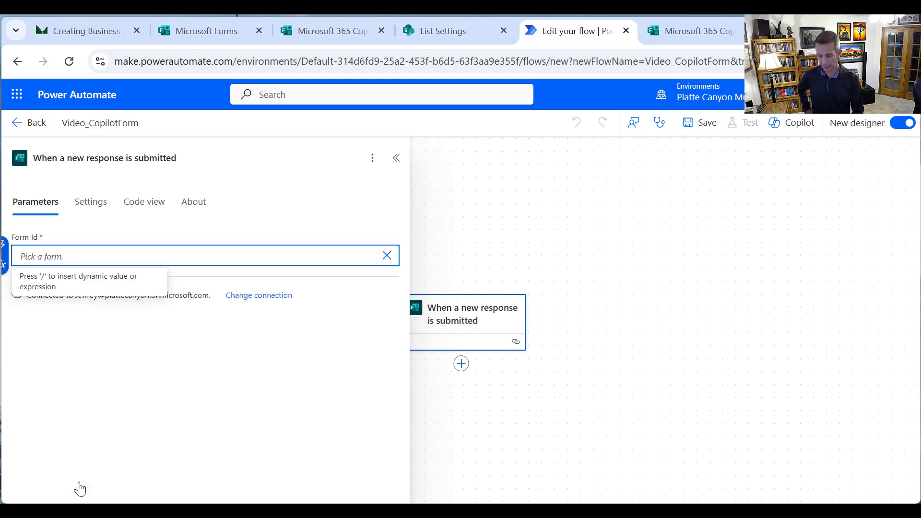
{"action": "key", "text": "ctrl+v"}
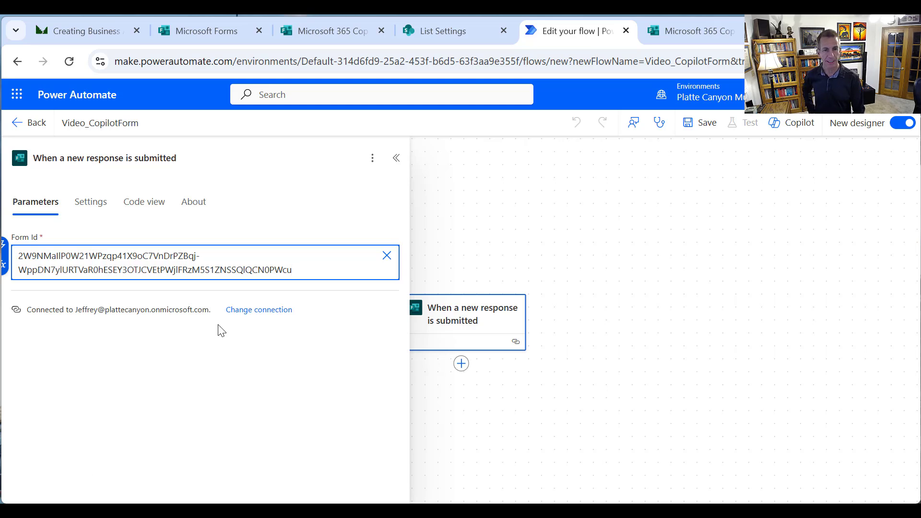
Add Get response details using the pasted form id and the trigger's Response Id
{"action": "left_click", "coordinate": [461, 365]}
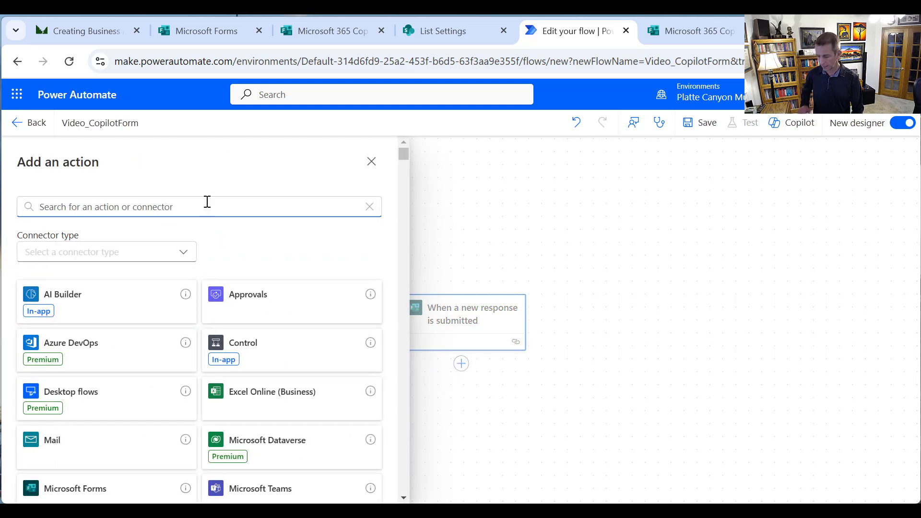
{"action": "type", "text": "Form"}
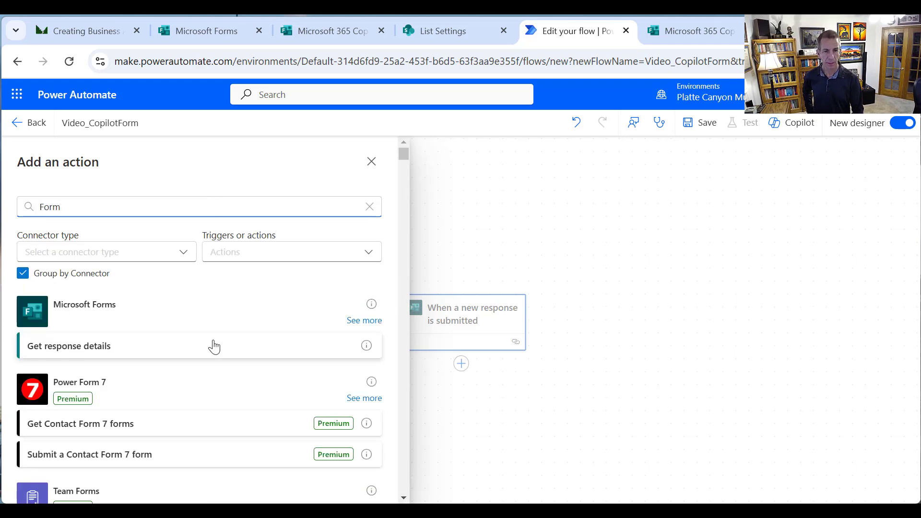
{"action": "left_click", "coordinate": [214, 347]}
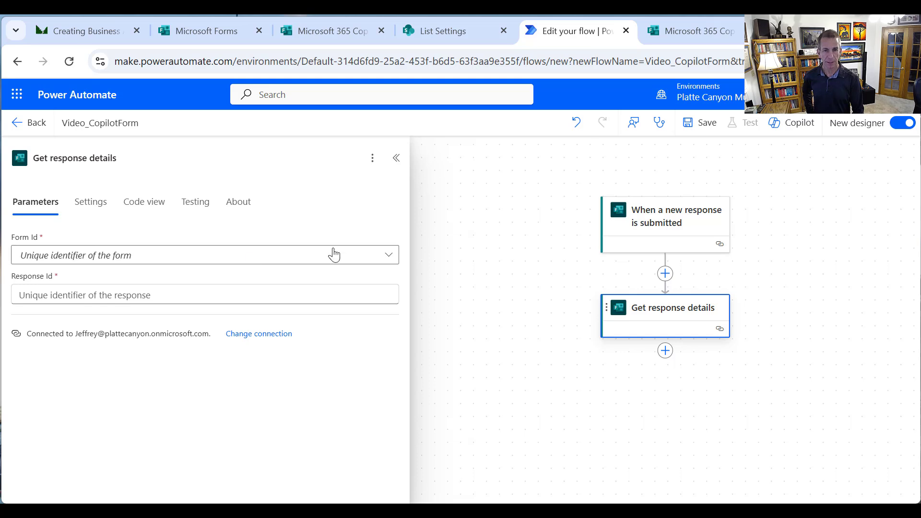
{"action": "left_click", "coordinate": [332, 255]}
{"action": "left_click", "coordinate": [126, 488]}
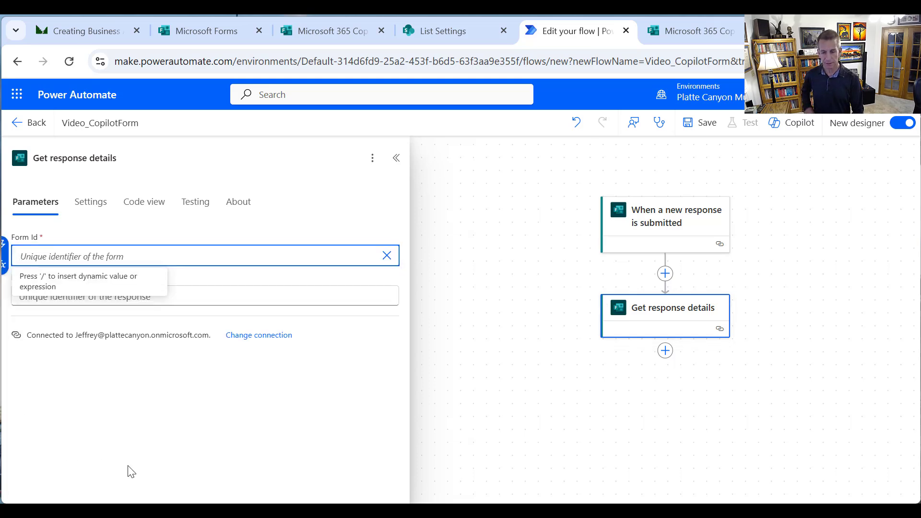
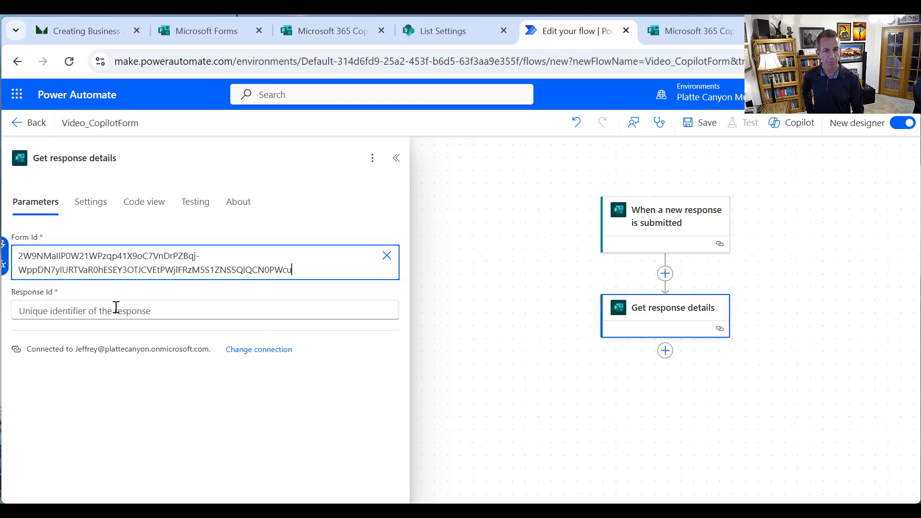
{"action": "left_click", "coordinate": [134, 311]}
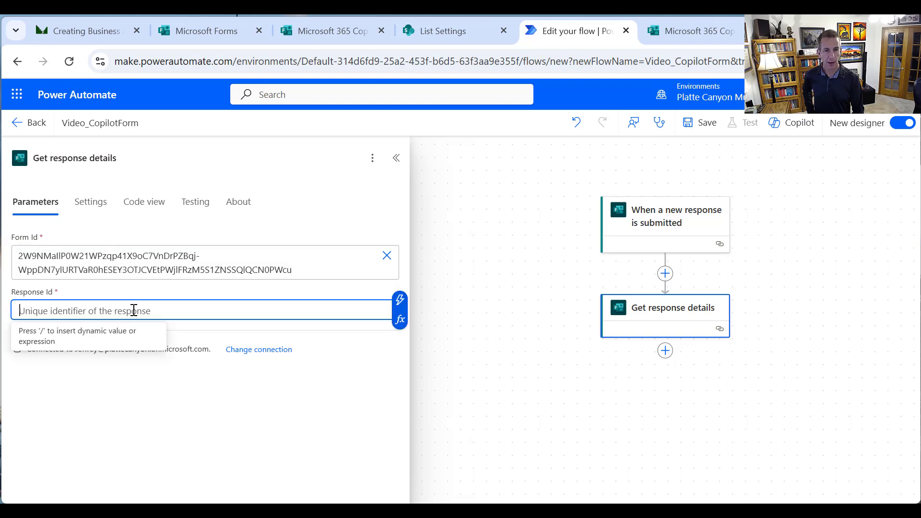
{"action": "left_click", "coordinate": [397, 315]}
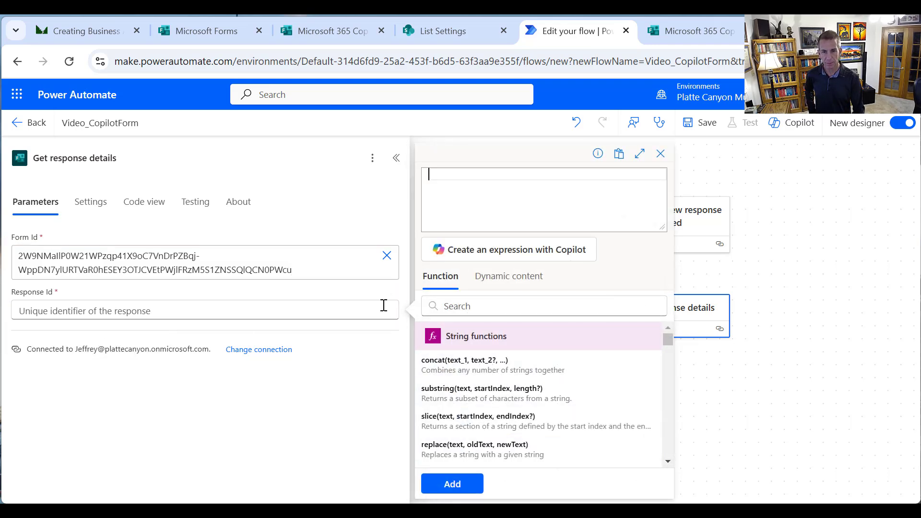
{"action": "left_click", "coordinate": [344, 311]}
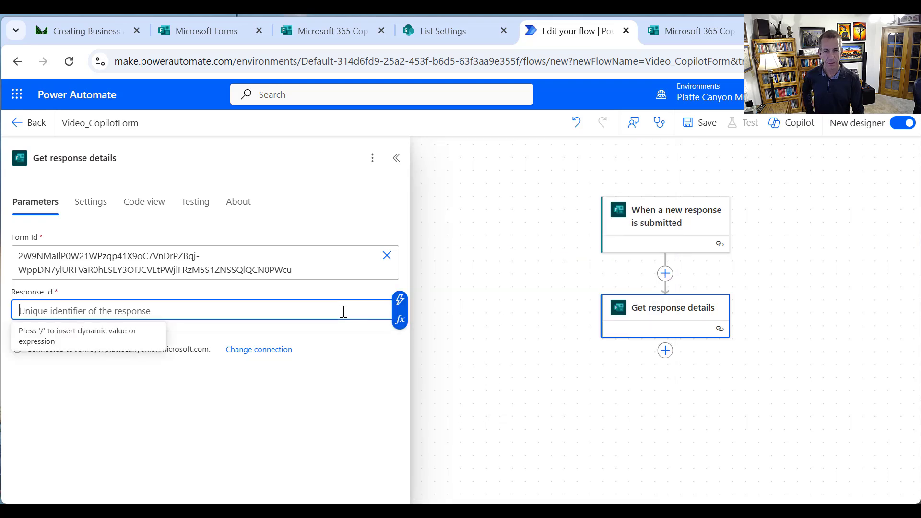
{"action": "left_click", "coordinate": [400, 301]}
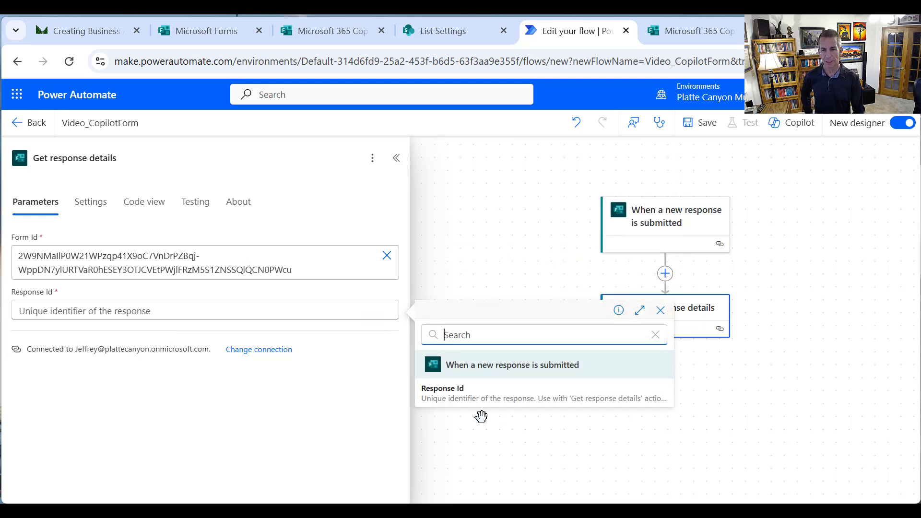
{"action": "left_click", "coordinate": [453, 397]}
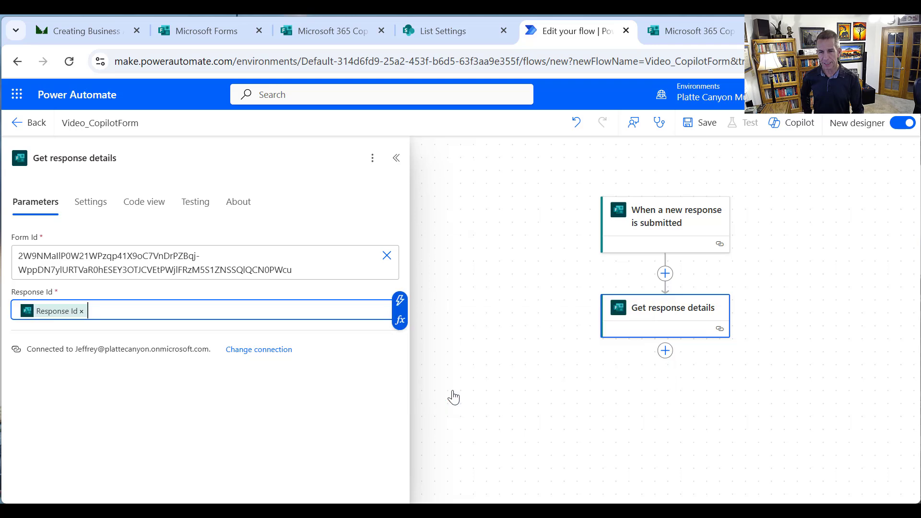
{"action": "left_click", "coordinate": [499, 405]}
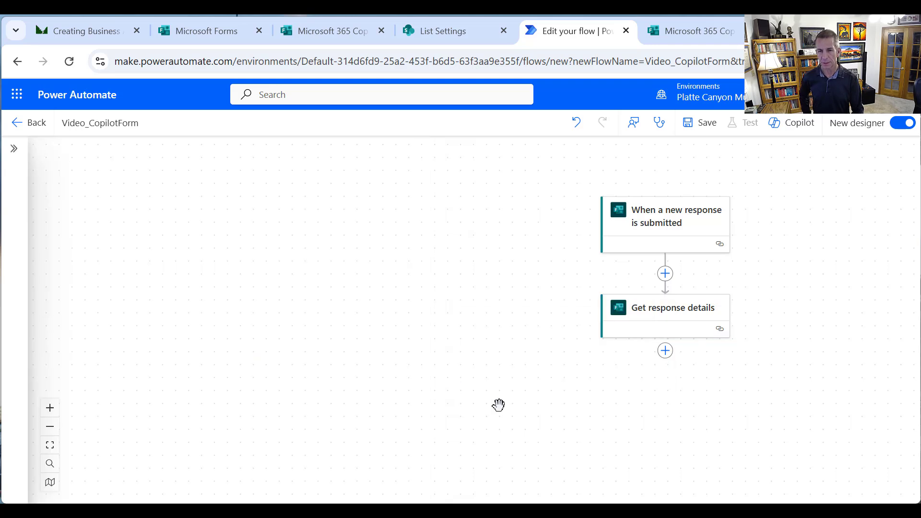
Add a SharePoint Create item action after Get response details
{"action": "left_click", "coordinate": [665, 350]}
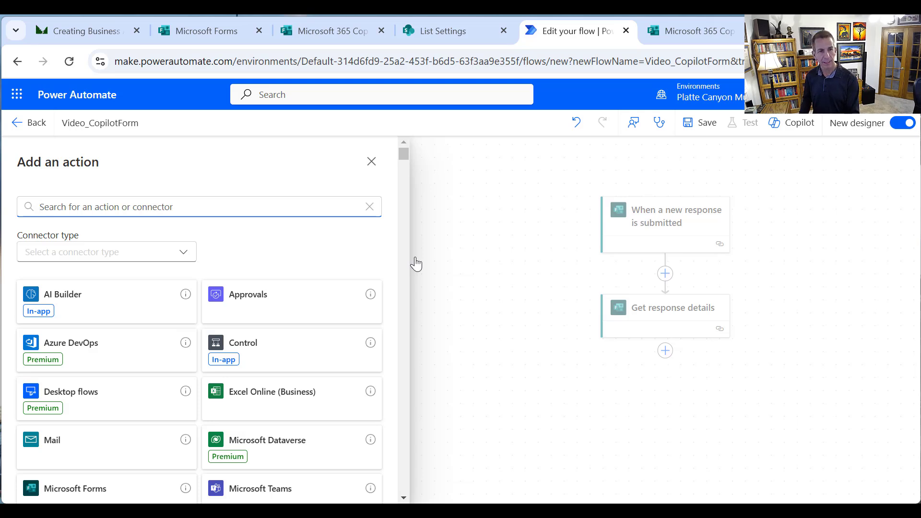
{"action": "type", "text": "SharePoint"}
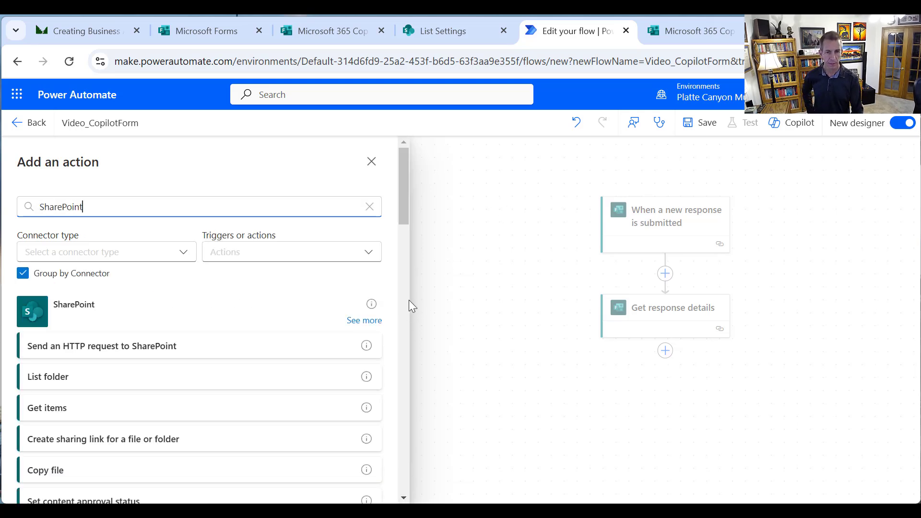
{"action": "left_click_drag", "start_coordinate": [401, 212], "coordinate": [409, 241]}
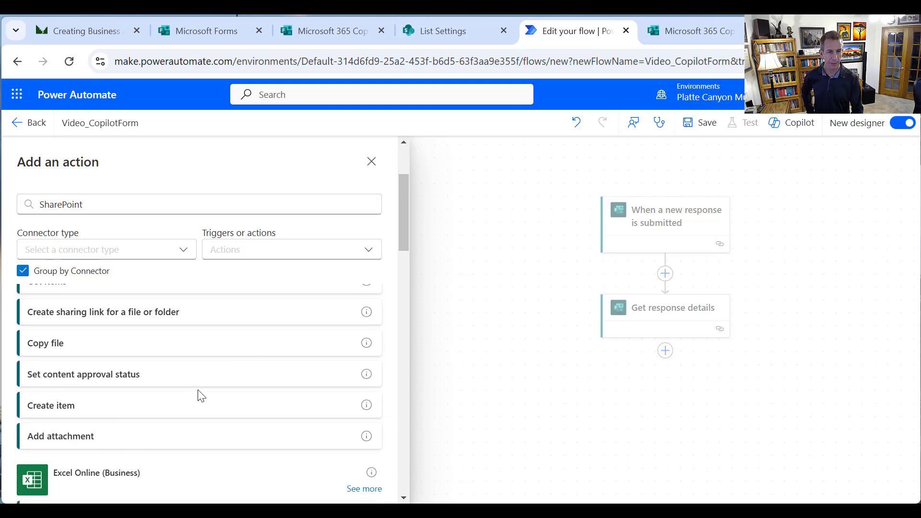
{"action": "left_click", "coordinate": [166, 408]}
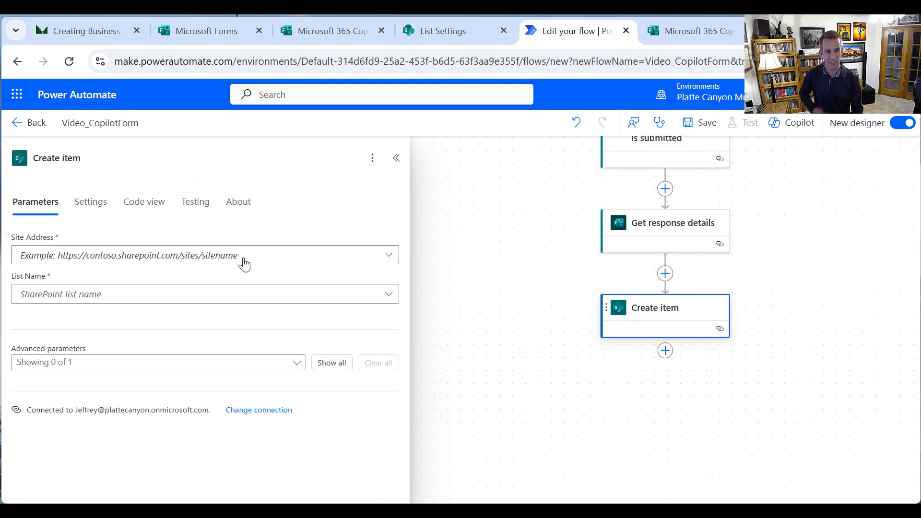
Target the Platte Canyon site and M365CopilotFeedback list, and reveal the advanced column parameters
{"action": "left_click", "coordinate": [387, 257]}
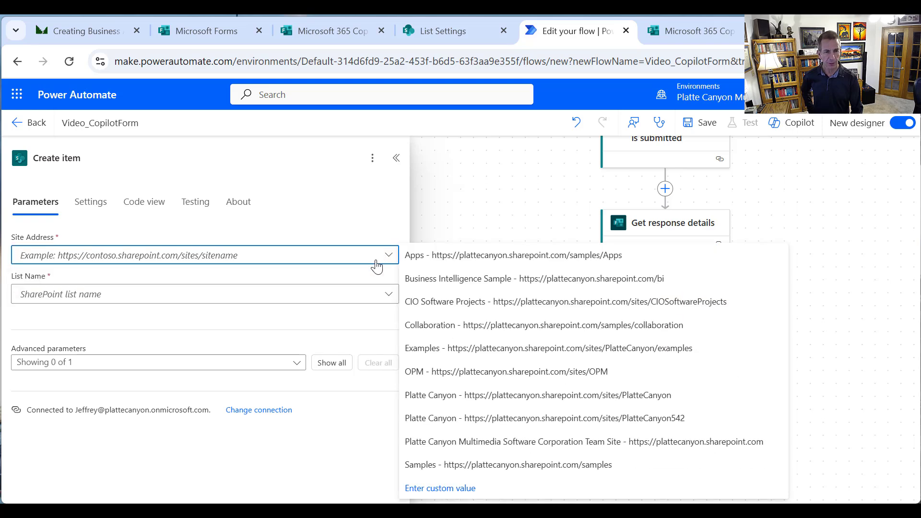
{"action": "left_click", "coordinate": [559, 407]}
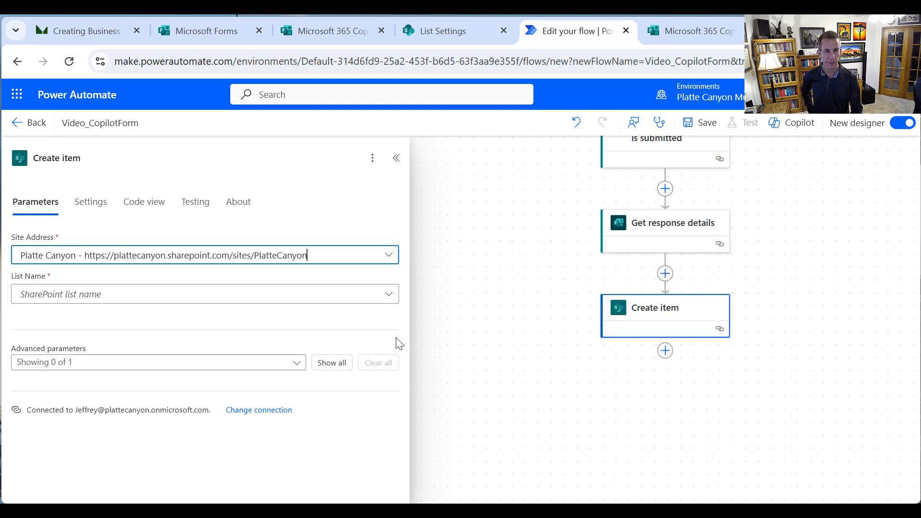
{"action": "left_click", "coordinate": [389, 300]}
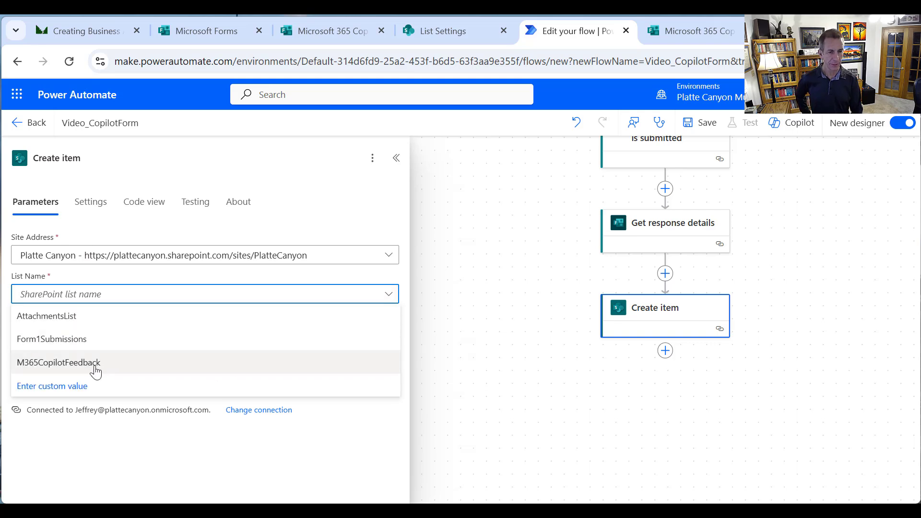
{"action": "left_click", "coordinate": [95, 363]}
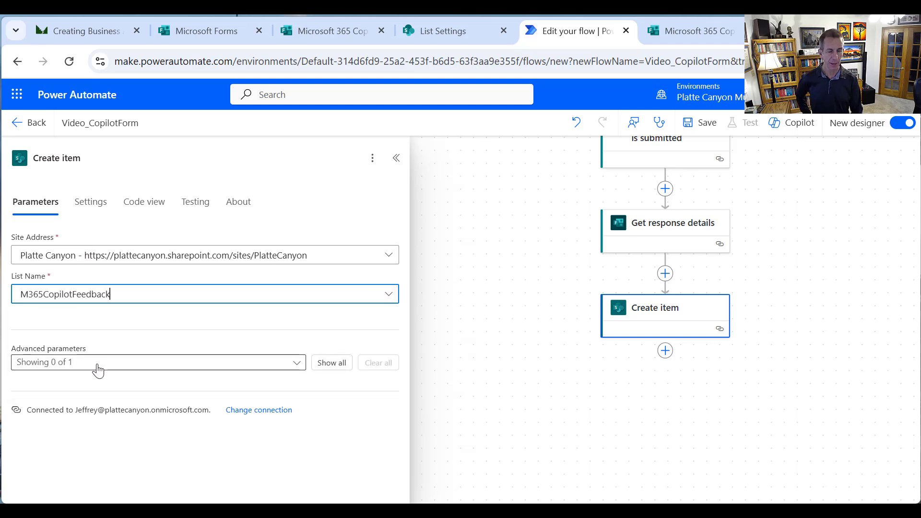
{"action": "left_click", "coordinate": [332, 371]}
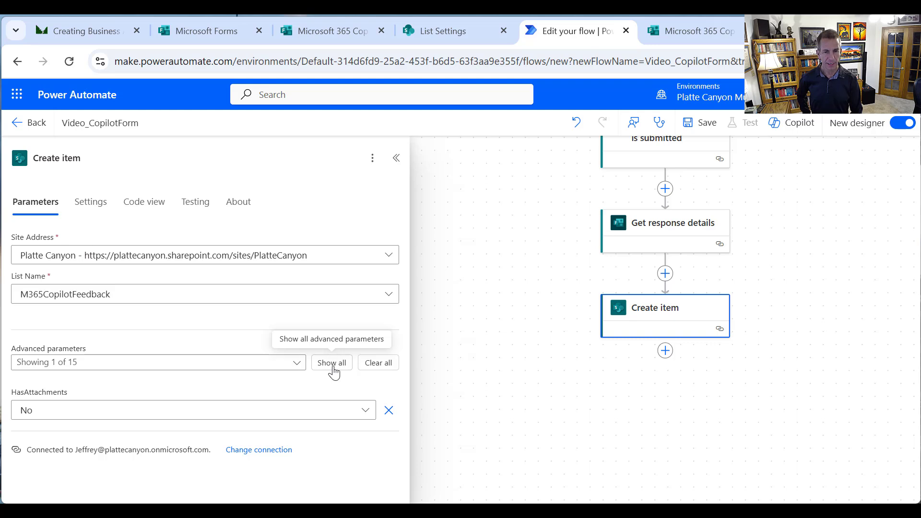
Show all column parameters and map Email to the 'Enter your email address' answer
{"action": "left_click", "coordinate": [332, 368]}
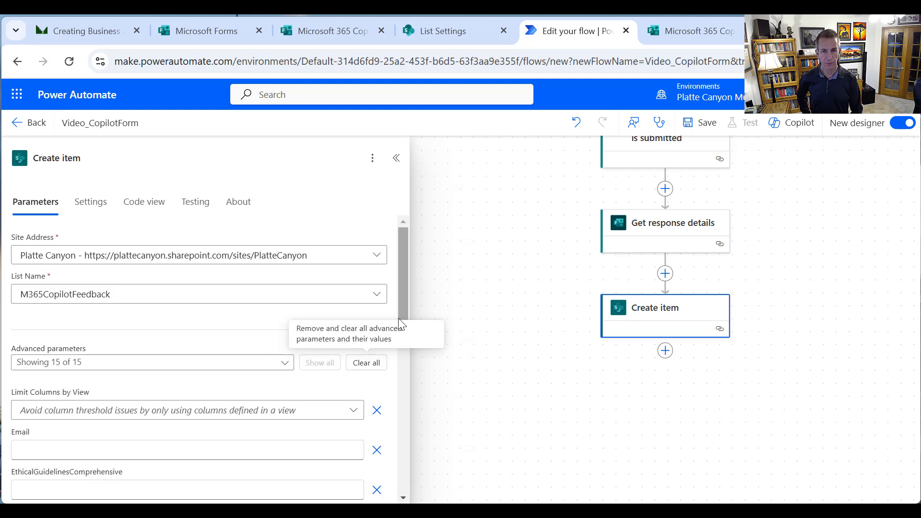
{"action": "scroll", "coordinate": [408, 318], "scroll_direction": "down", "scroll_amount": 1}
{"action": "scroll", "coordinate": [411, 356], "scroll_direction": "down", "scroll_amount": 3}
{"action": "scroll", "coordinate": [405, 342], "scroll_direction": "up", "scroll_amount": 1}
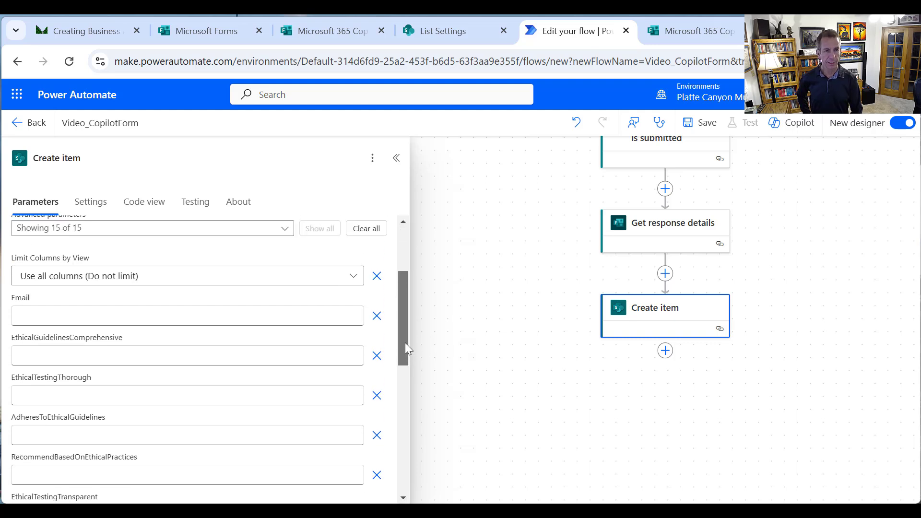
{"action": "left_click", "coordinate": [131, 317]}
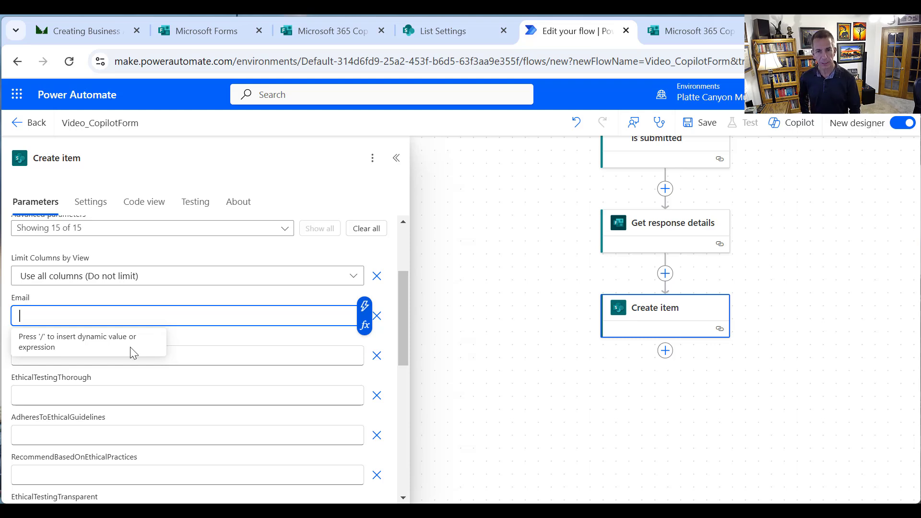
{"action": "left_click", "coordinate": [365, 312]}
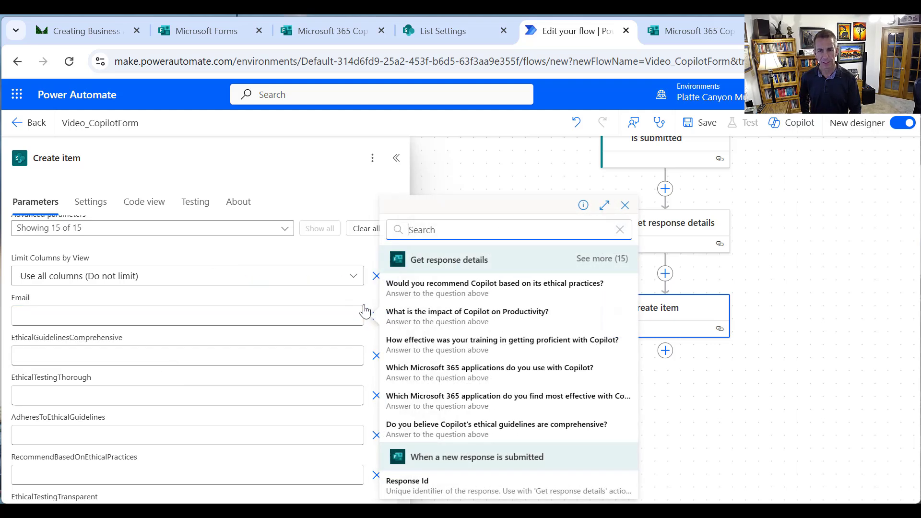
{"action": "left_click", "coordinate": [608, 259]}
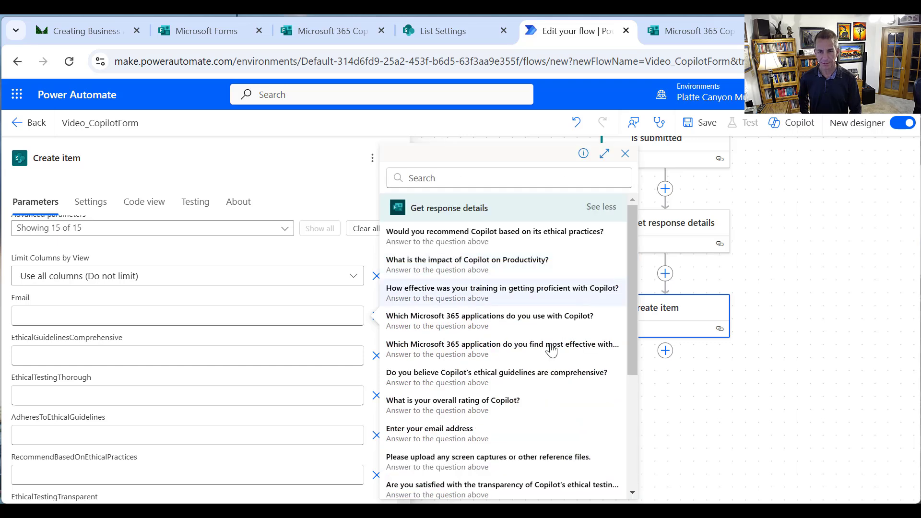
{"action": "left_click", "coordinate": [480, 435]}
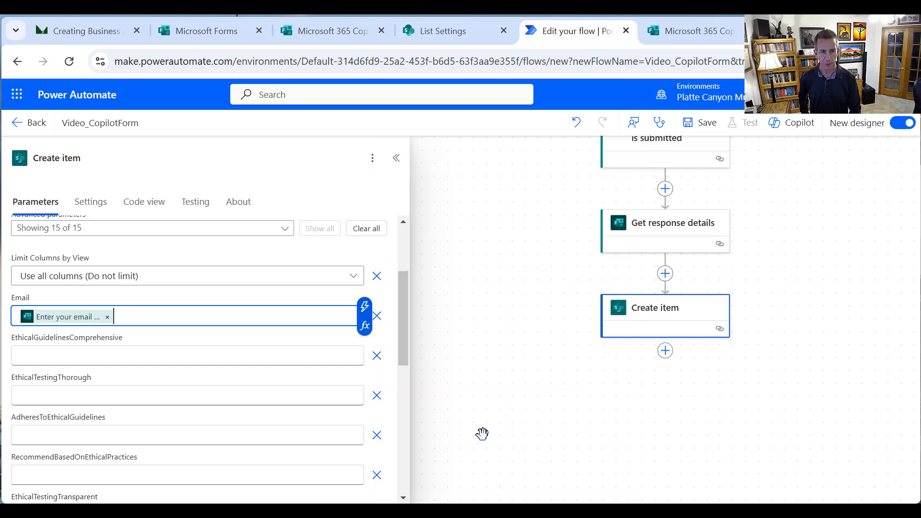
Remove EthicalGuidelinesComprehensive after mistakenly filling it with the training effectiveness answer
{"action": "left_click", "coordinate": [112, 354]}
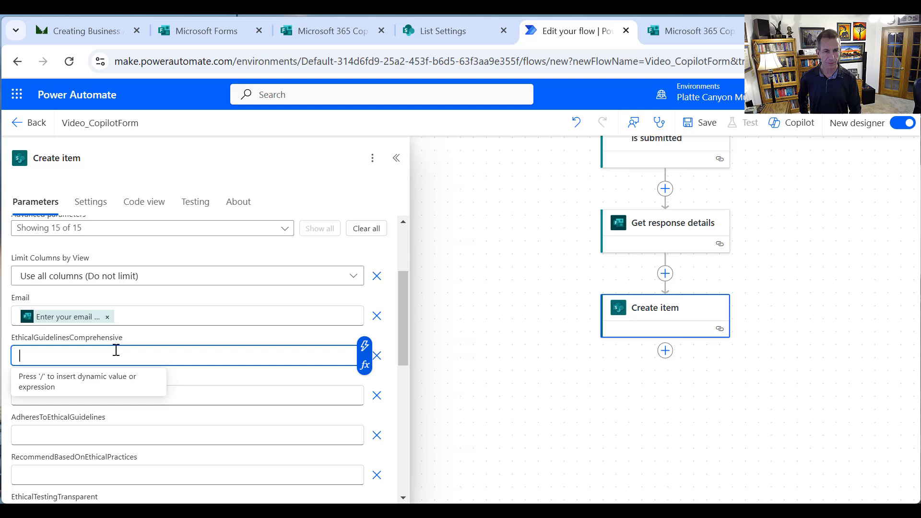
{"action": "left_click", "coordinate": [366, 348]}
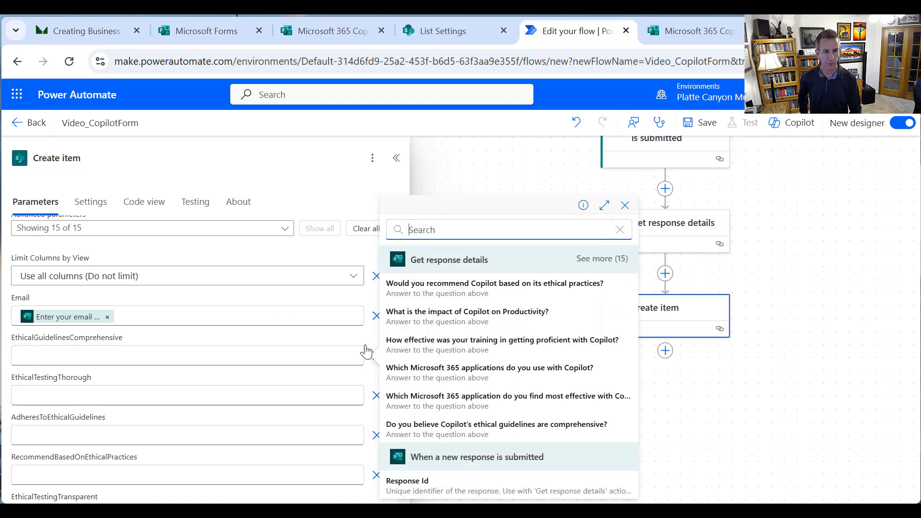
{"action": "left_click", "coordinate": [595, 260]}
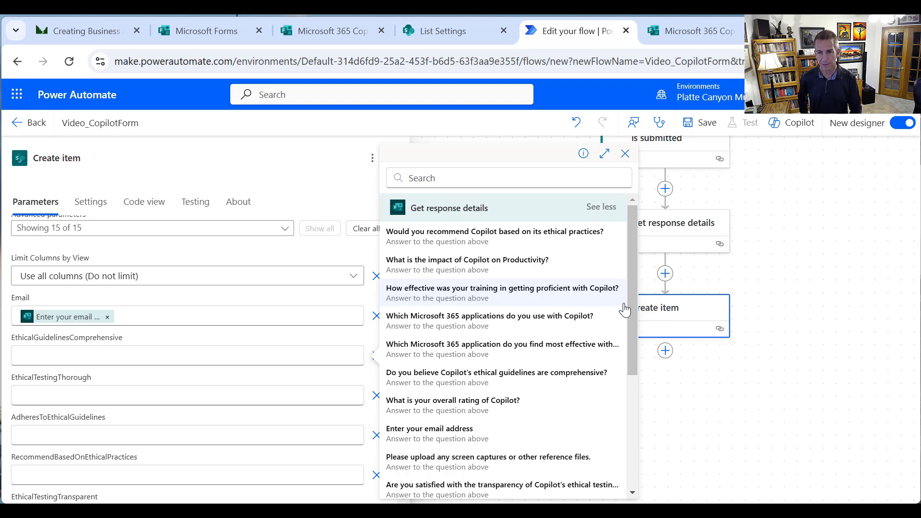
{"action": "left_click", "coordinate": [623, 303]}
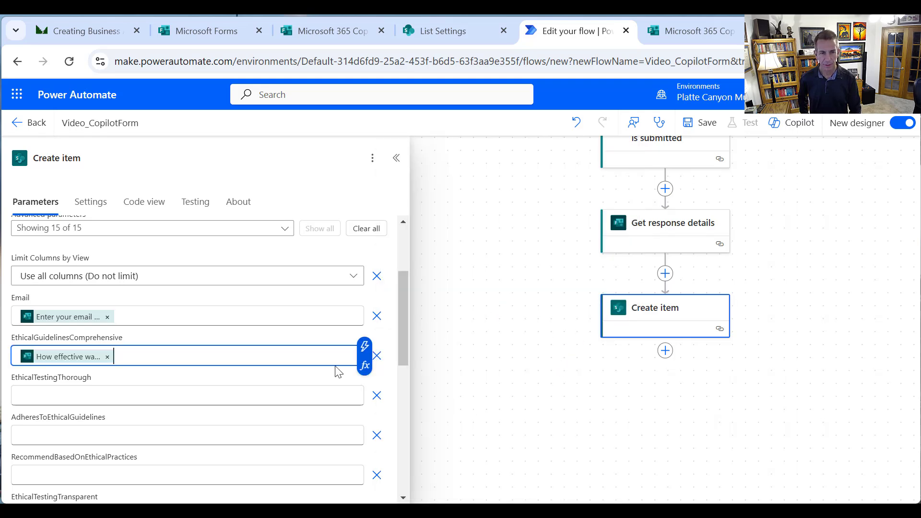
{"action": "left_click", "coordinate": [378, 358]}
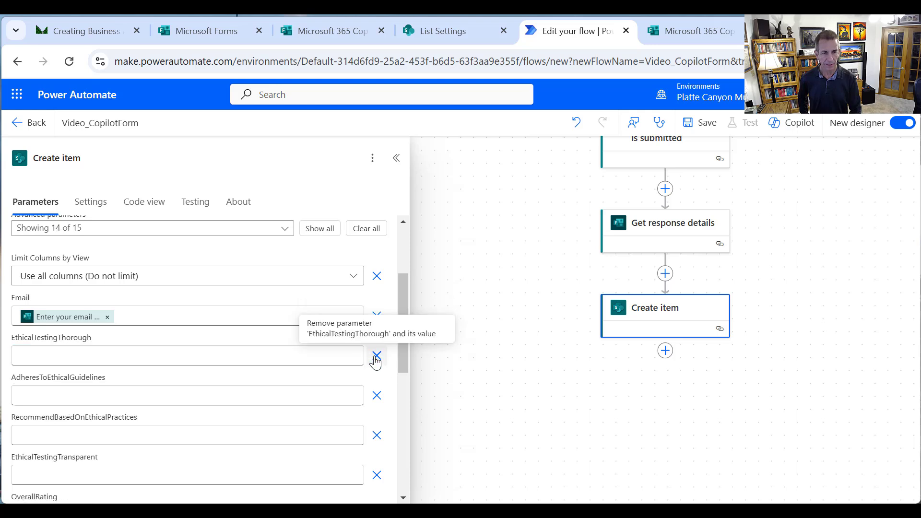
Map EthicalGuidelinesComprehensive and EthicalTestingThorough to their matching form answers
{"action": "left_click", "coordinate": [318, 228]}
{"action": "left_click", "coordinate": [335, 354]}
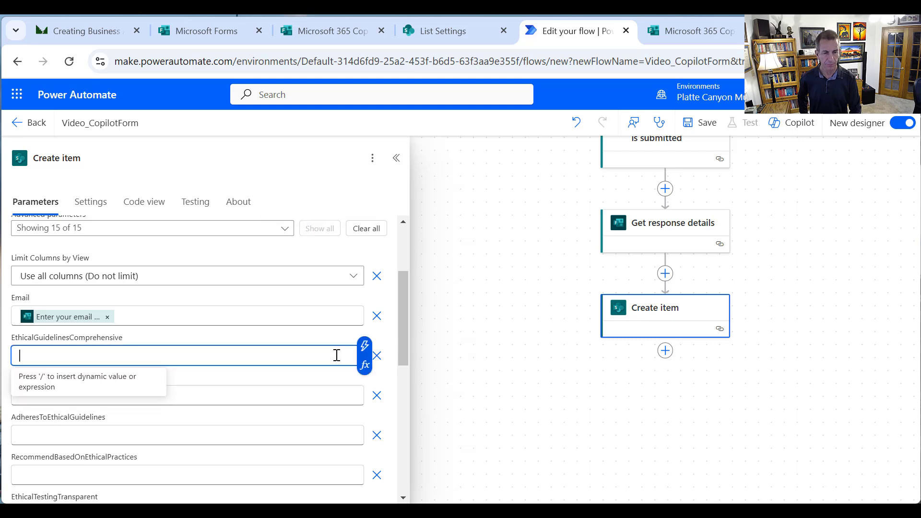
{"action": "left_click", "coordinate": [367, 349]}
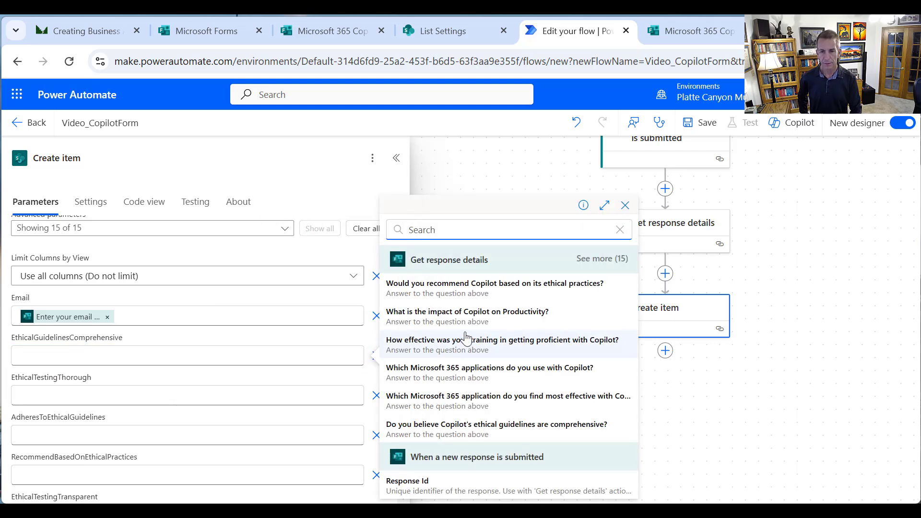
{"action": "left_click", "coordinate": [595, 259]}
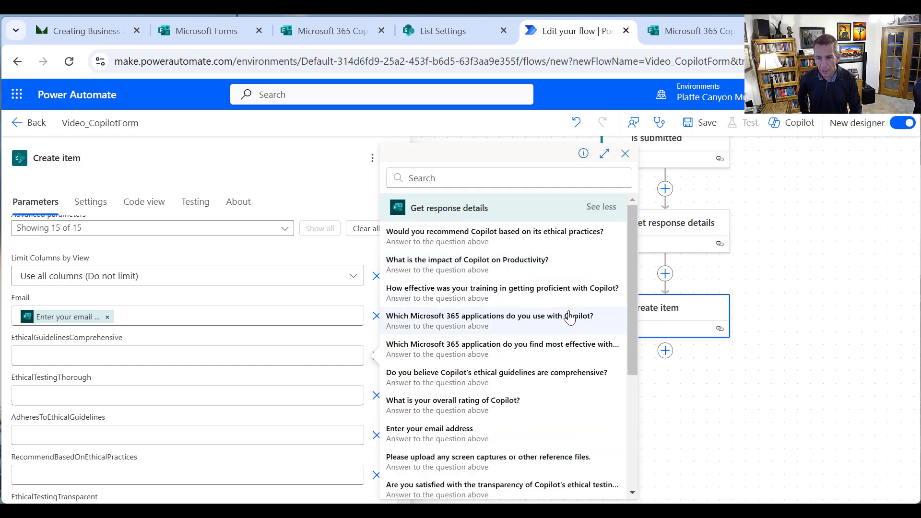
{"action": "left_click", "coordinate": [540, 376]}
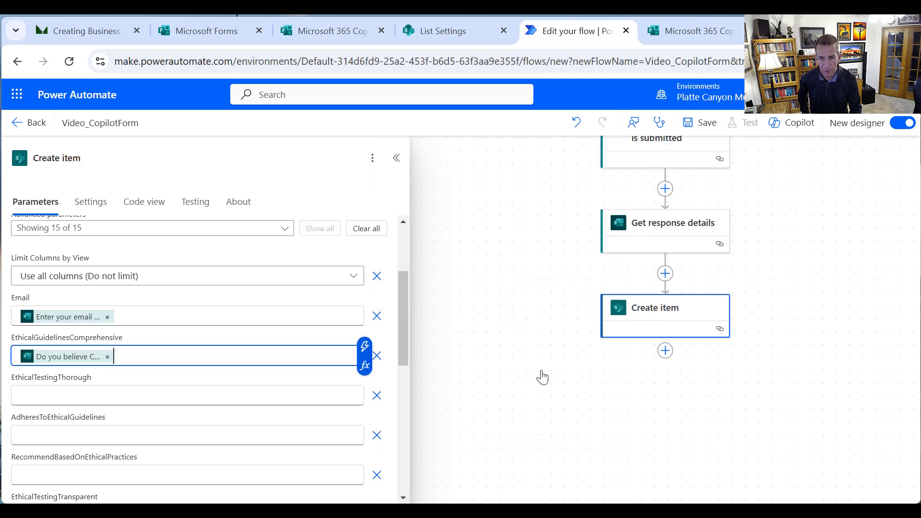
{"action": "left_click", "coordinate": [236, 397]}
{"action": "left_click", "coordinate": [364, 387]}
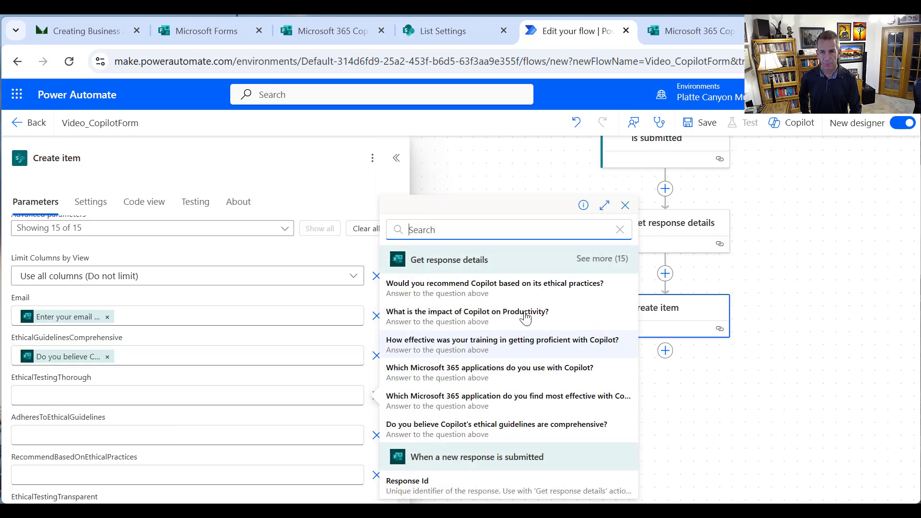
{"action": "left_click", "coordinate": [592, 259]}
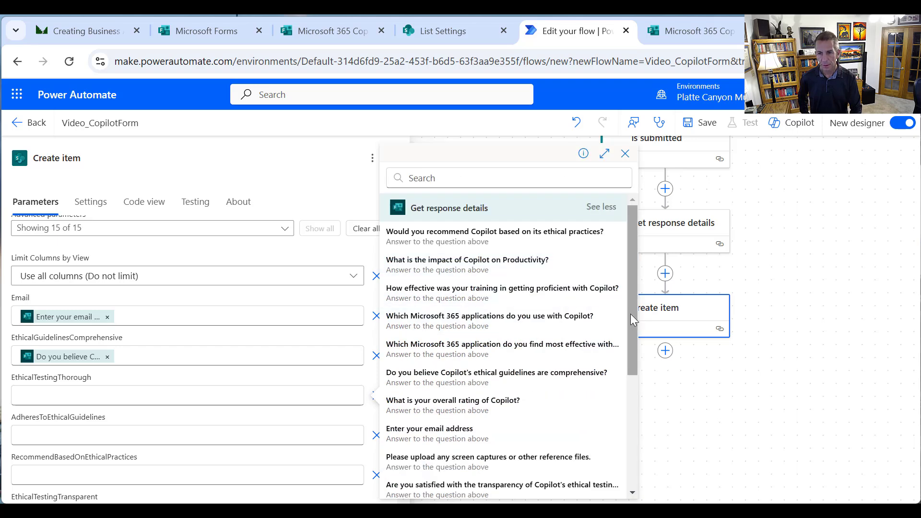
{"action": "left_click_drag", "start_coordinate": [631, 314], "coordinate": [622, 386]}
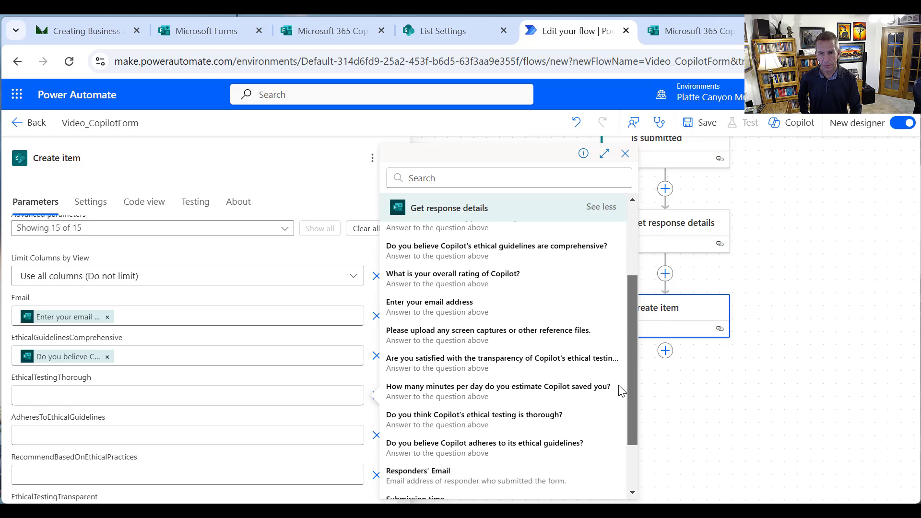
{"action": "left_click", "coordinate": [529, 422]}
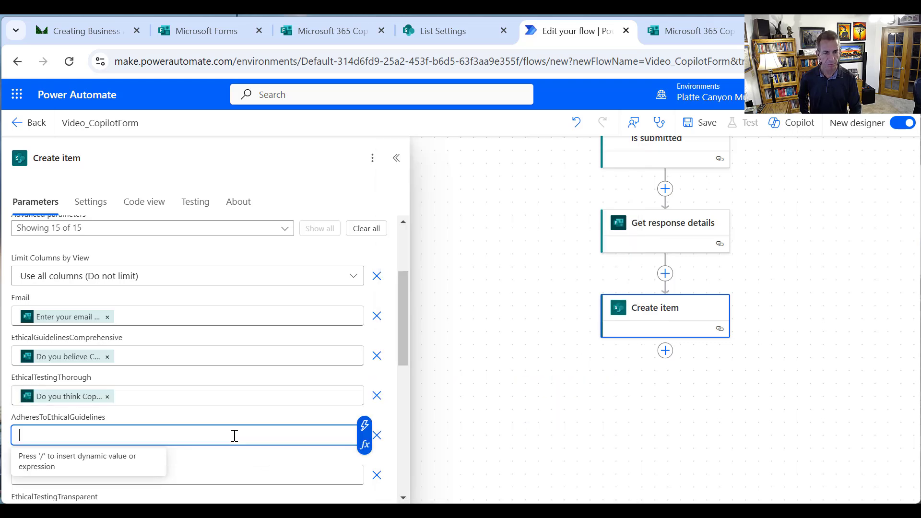
Map AdheresToEthicalGuidelines and RecommendBasedOnEthicalPractices to the adherence and would-you-recommend answers
{"action": "left_click", "coordinate": [364, 431]}
{"action": "left_click", "coordinate": [593, 258]}
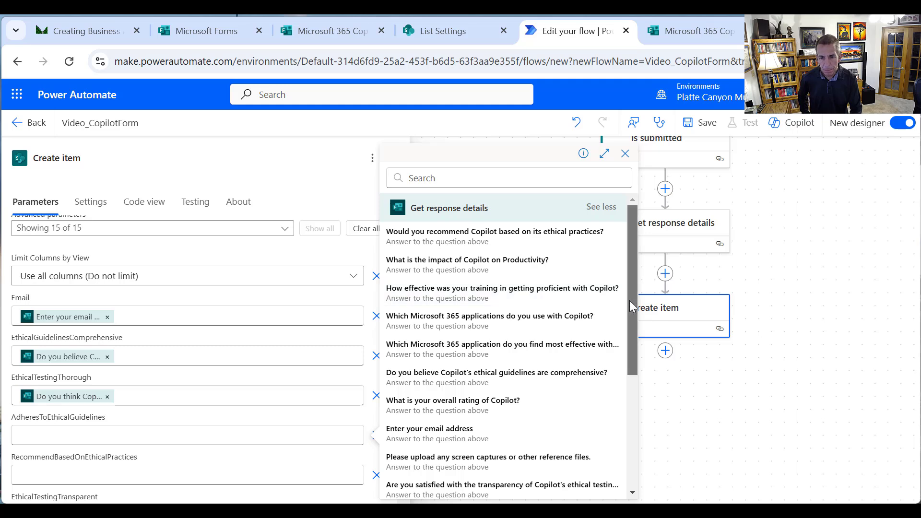
{"action": "left_click_drag", "start_coordinate": [630, 300], "coordinate": [628, 391]}
{"action": "left_click", "coordinate": [533, 428]}
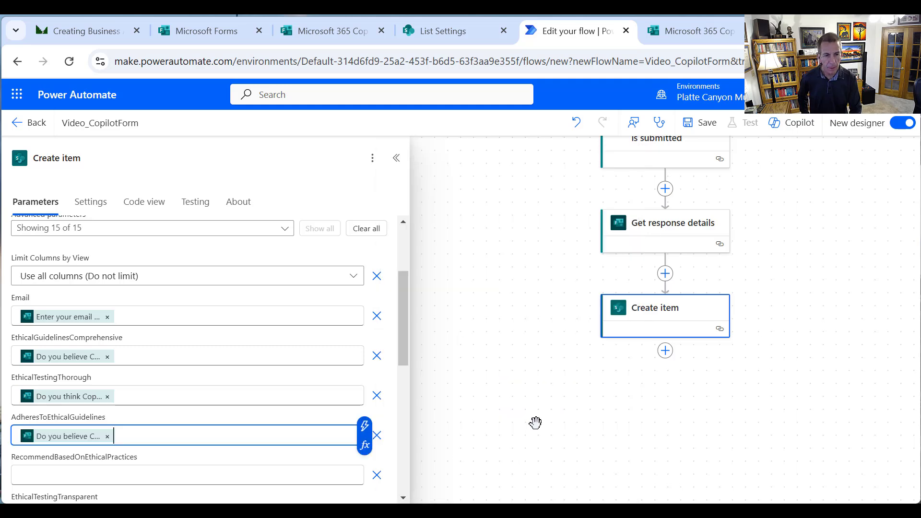
{"action": "left_click", "coordinate": [242, 476]}
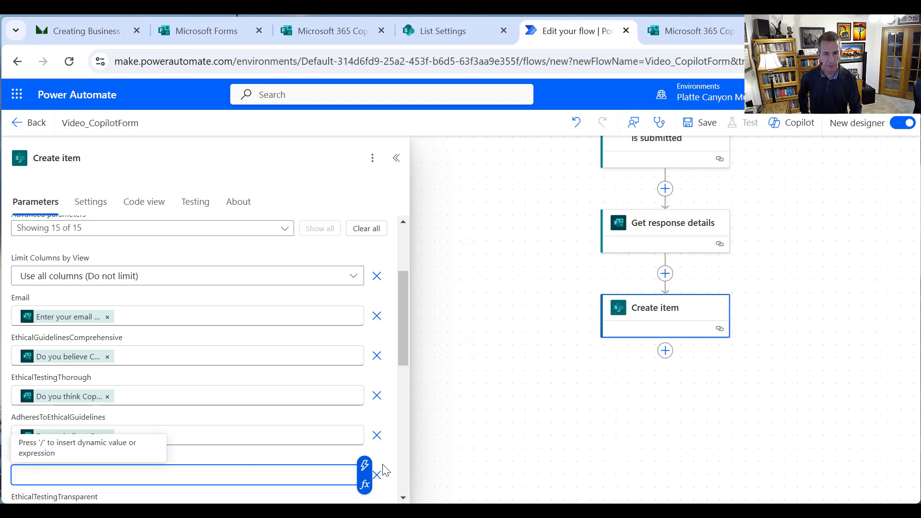
{"action": "left_click", "coordinate": [365, 465]}
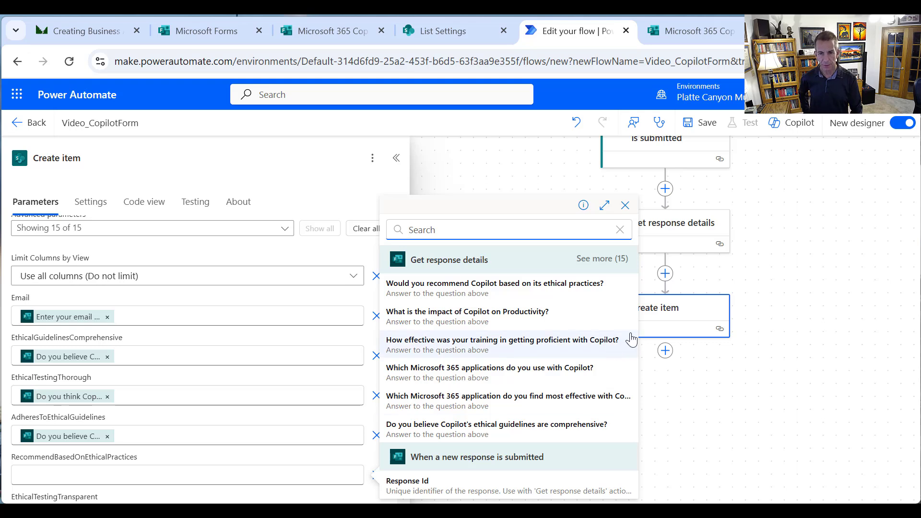
{"action": "left_click", "coordinate": [554, 290]}
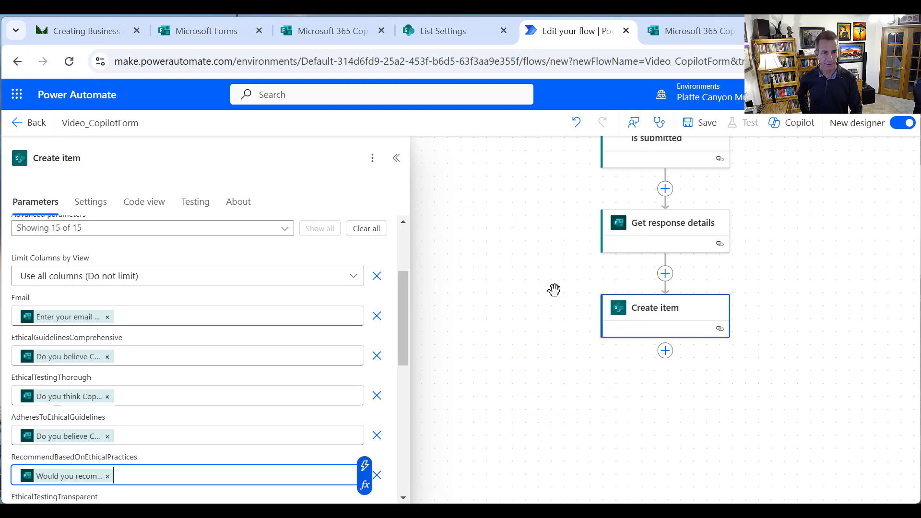
Replace EthicalTestingTransparent's wrong productivity token with the transparency satisfaction answer
{"action": "left_click_drag", "start_coordinate": [408, 317], "coordinate": [425, 395]}
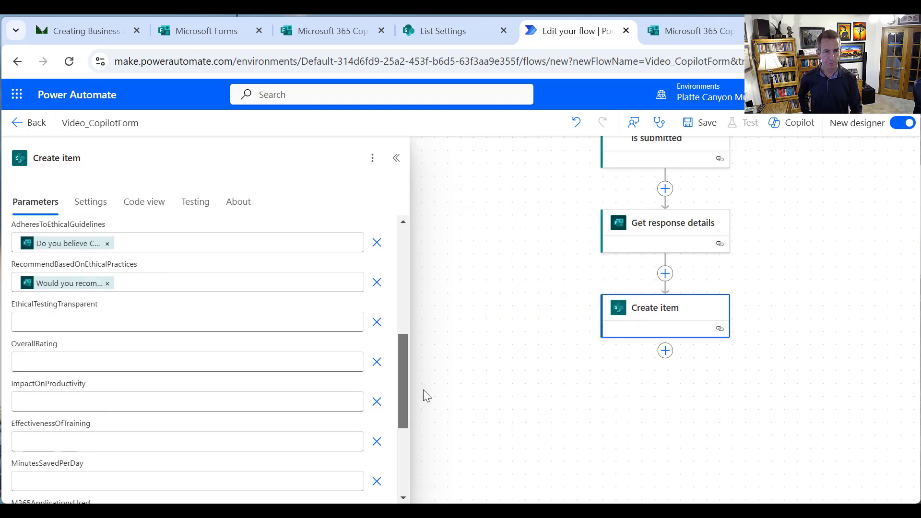
{"action": "left_click", "coordinate": [192, 276]}
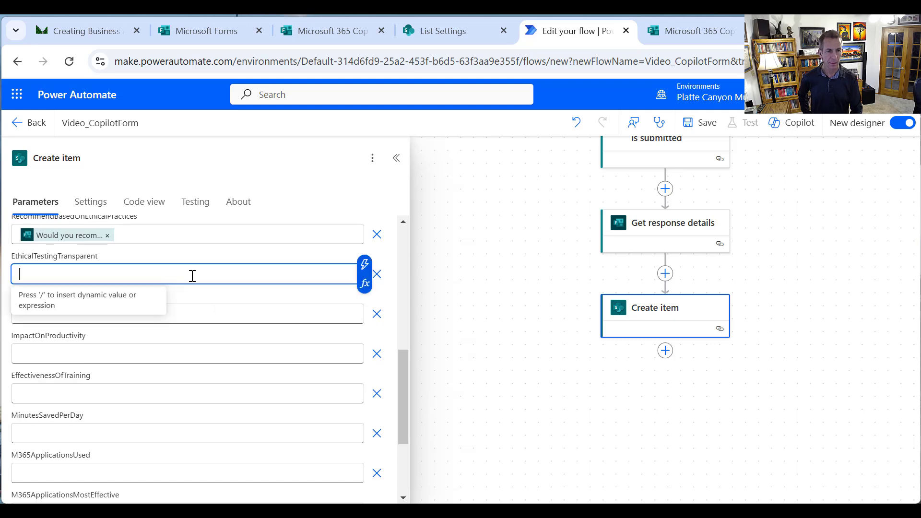
{"action": "left_click", "coordinate": [363, 265]}
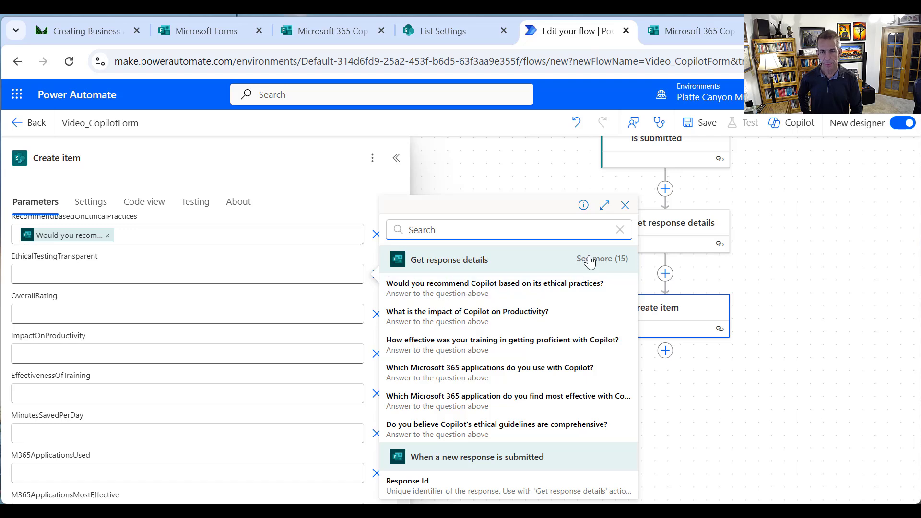
{"action": "left_click", "coordinate": [467, 314]}
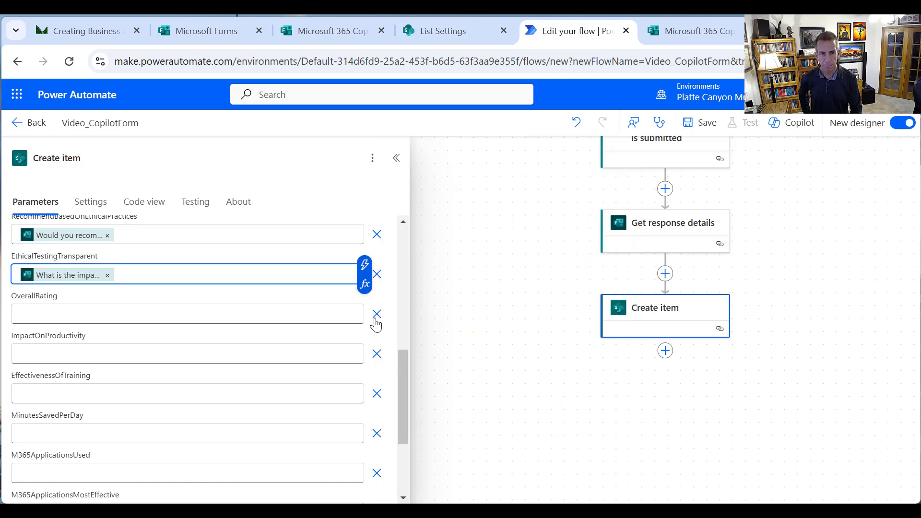
{"action": "left_click", "coordinate": [107, 275]}
{"action": "left_click", "coordinate": [365, 277]}
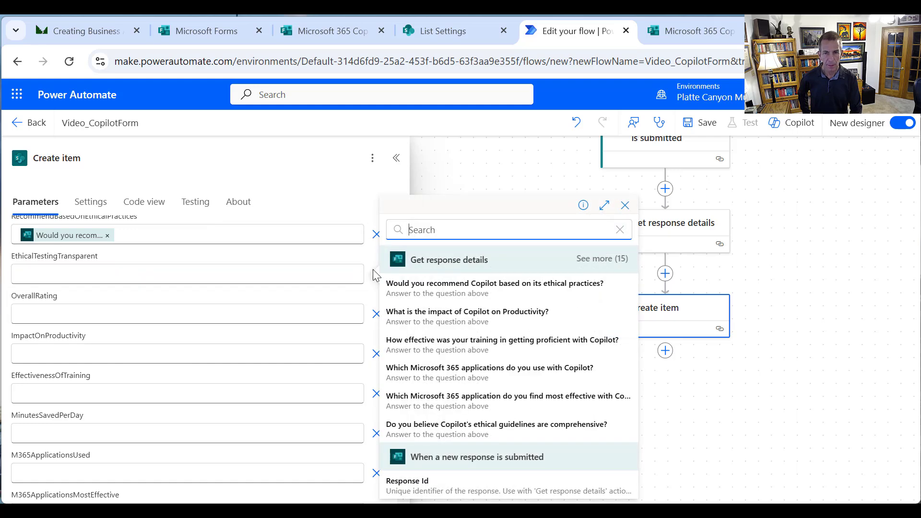
{"action": "left_click", "coordinate": [591, 260]}
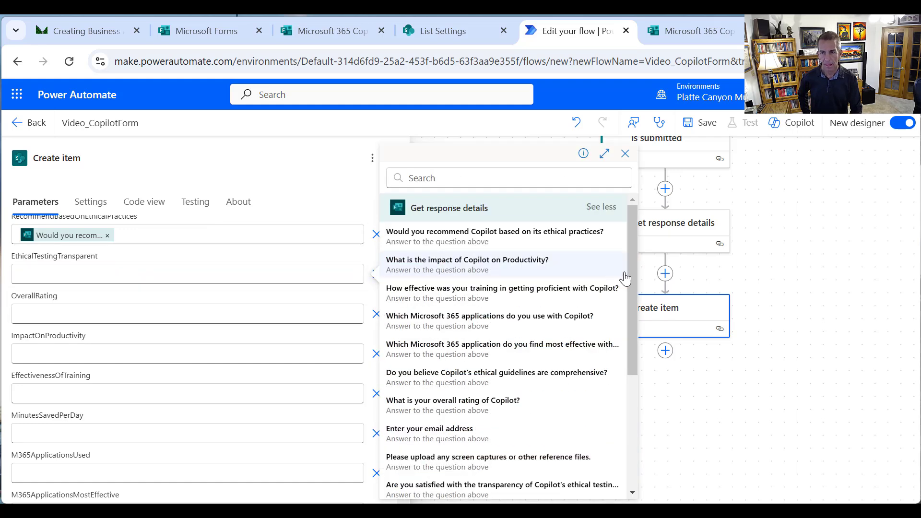
{"action": "left_click_drag", "start_coordinate": [628, 271], "coordinate": [631, 351]}
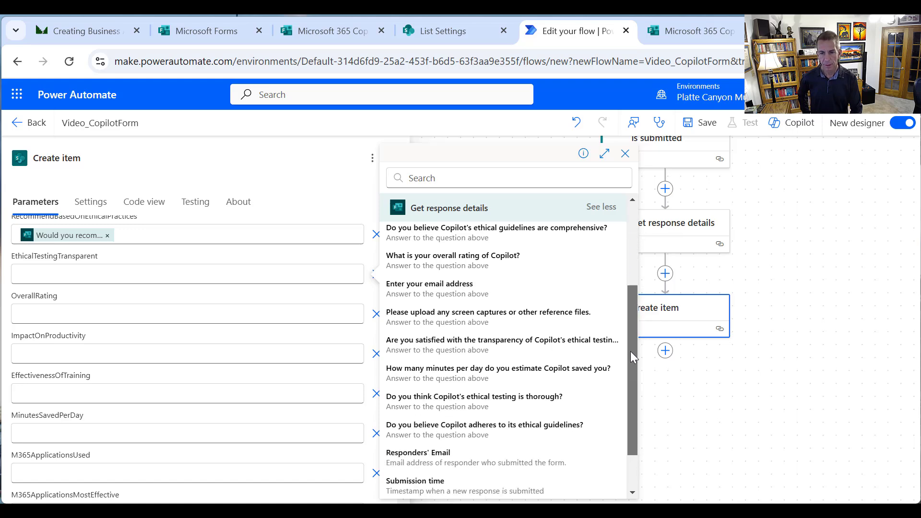
{"action": "left_click", "coordinate": [520, 340]}
Map OverallRating and ImpactOnProductivity to the overall rating and productivity impact answers
{"action": "left_click", "coordinate": [247, 314]}
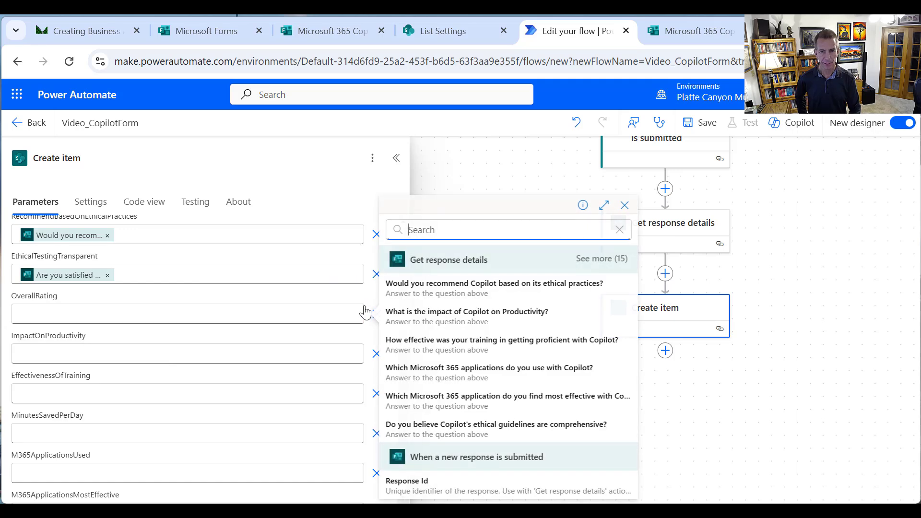
{"action": "left_click", "coordinate": [366, 307]}
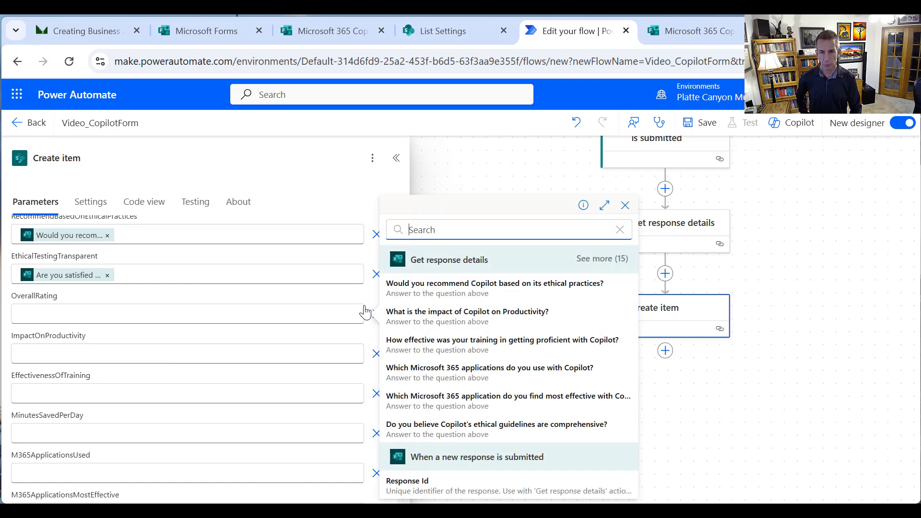
{"action": "left_click", "coordinate": [583, 261]}
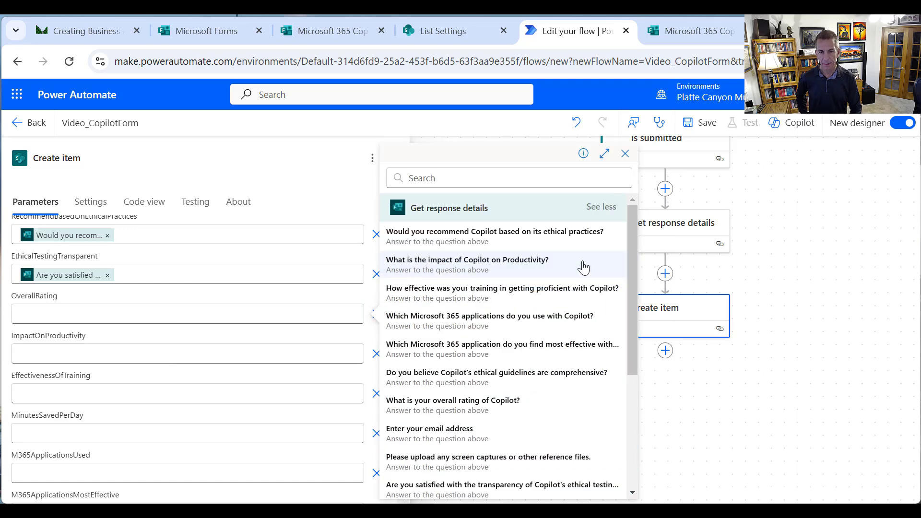
{"action": "left_click_drag", "start_coordinate": [629, 284], "coordinate": [626, 318]}
{"action": "left_click", "coordinate": [500, 339]}
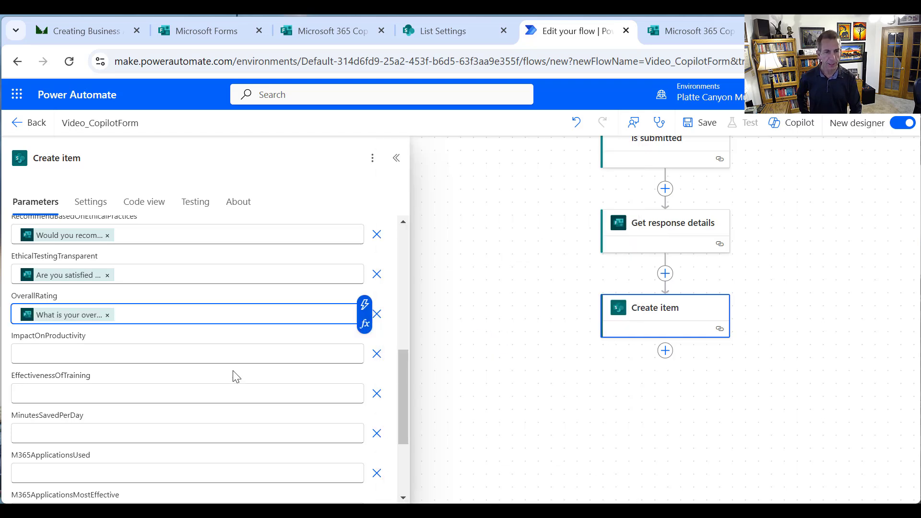
{"action": "left_click", "coordinate": [212, 353]}
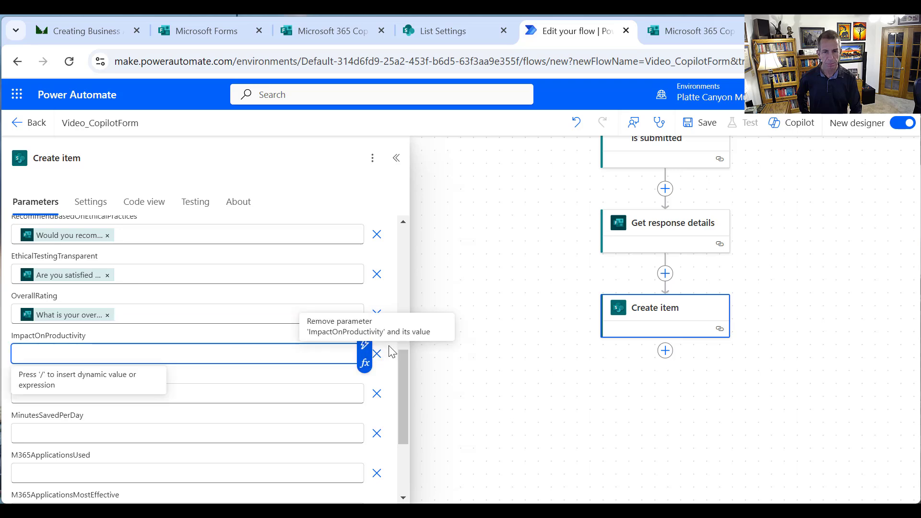
{"action": "left_click", "coordinate": [364, 344]}
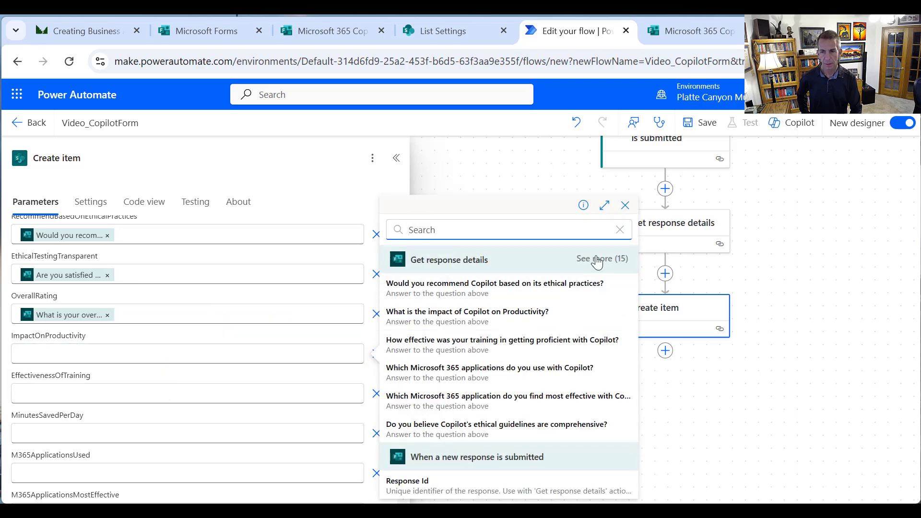
{"action": "left_click", "coordinate": [601, 207]}
{"action": "left_click_drag", "start_coordinate": [632, 270], "coordinate": [613, 297]}
{"action": "left_click", "coordinate": [458, 263]}
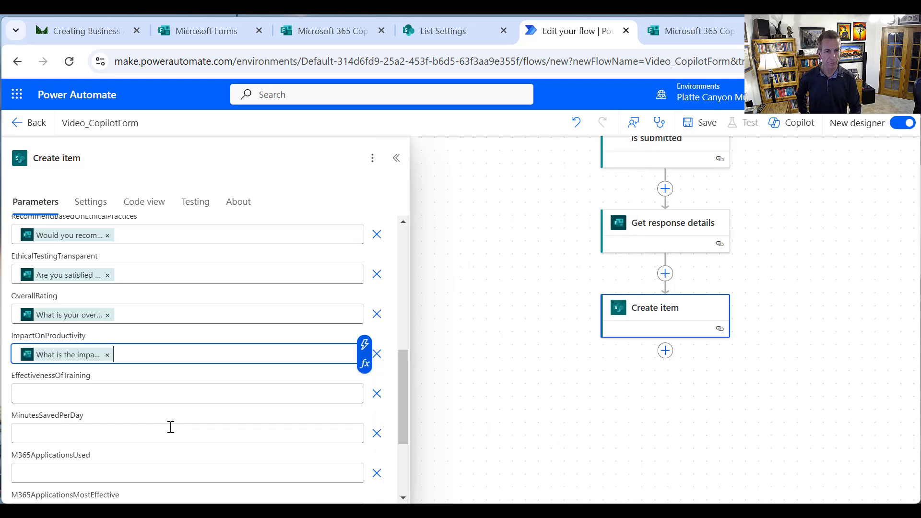
Map EffectivenessOfTraining and MinutesSavedPerDay to the training effectiveness and minutes-saved answers
{"action": "left_click", "coordinate": [171, 397]}
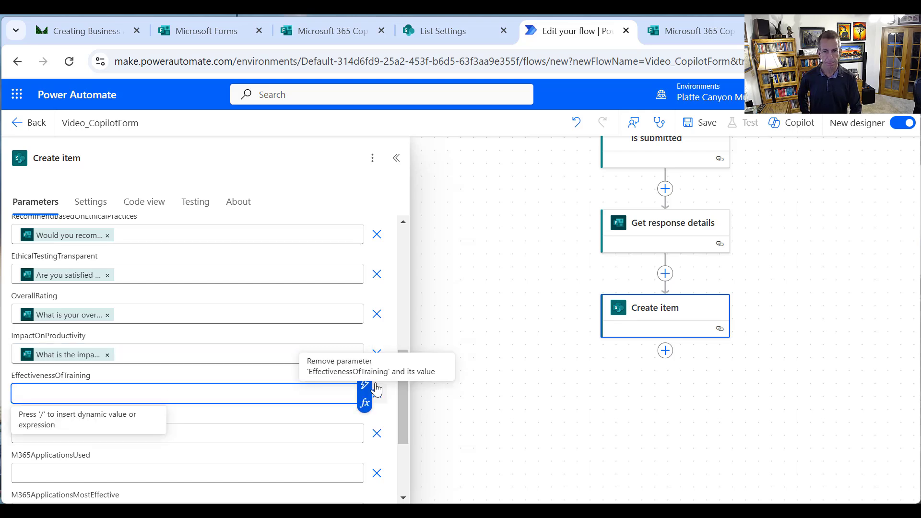
{"action": "left_click", "coordinate": [360, 386]}
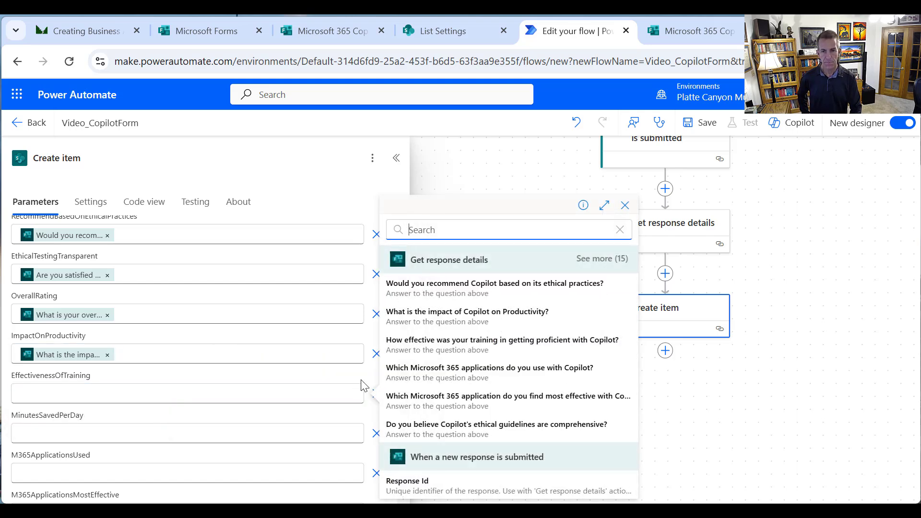
{"action": "left_click", "coordinate": [583, 260]}
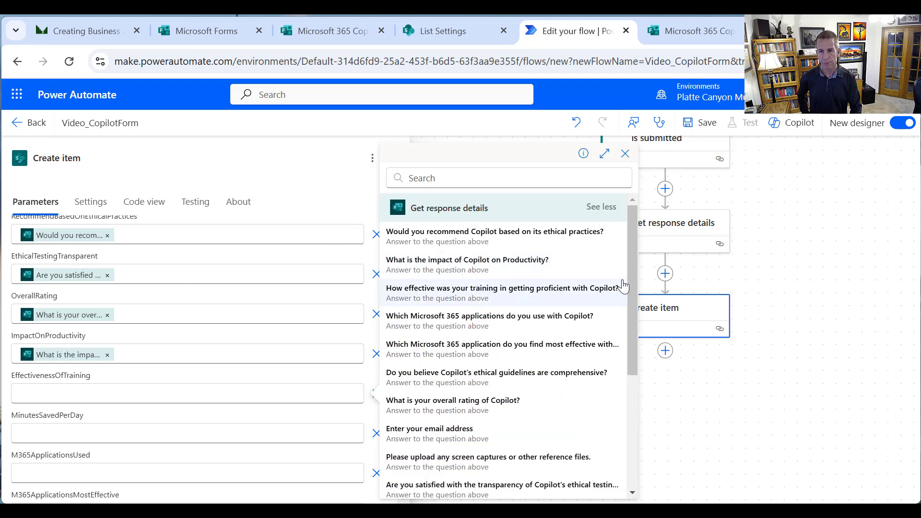
{"action": "left_click_drag", "start_coordinate": [629, 279], "coordinate": [615, 297]}
{"action": "left_click", "coordinate": [505, 267]}
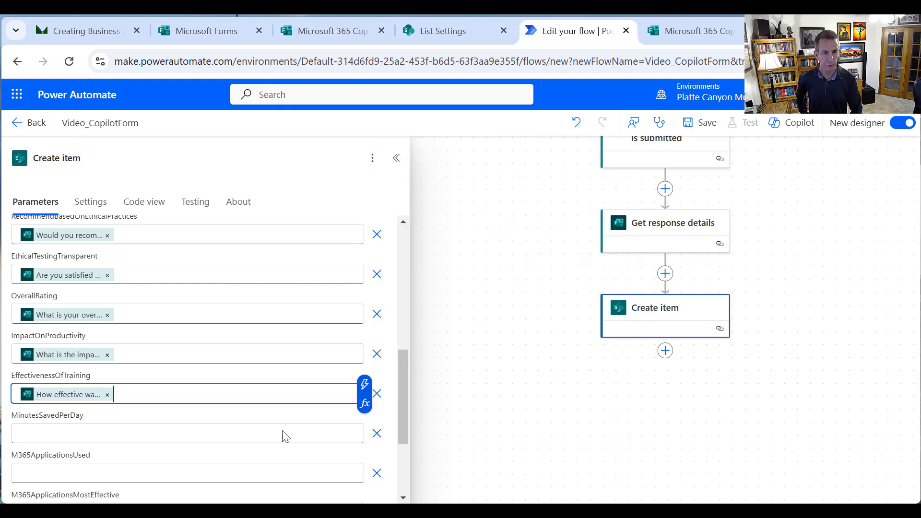
{"action": "left_click", "coordinate": [252, 435]}
{"action": "left_click", "coordinate": [365, 423]}
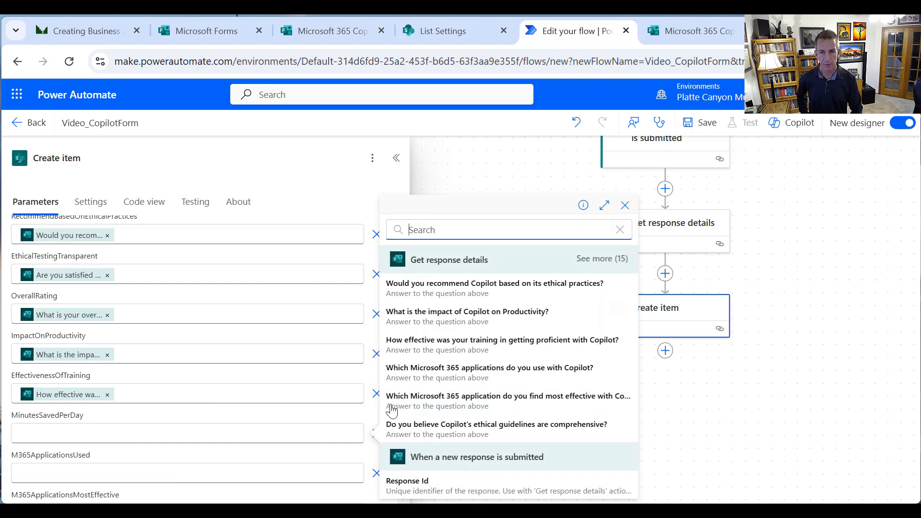
{"action": "left_click", "coordinate": [600, 259]}
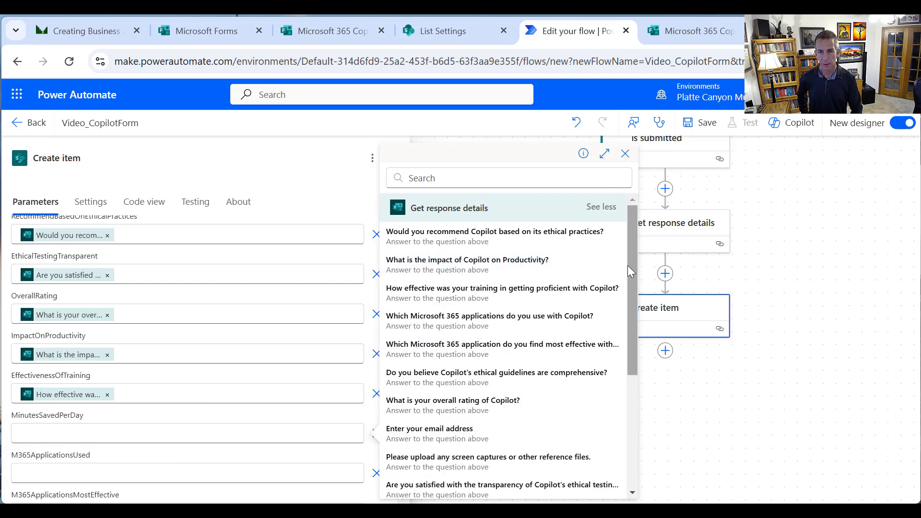
{"action": "left_click_drag", "start_coordinate": [628, 266], "coordinate": [625, 320]}
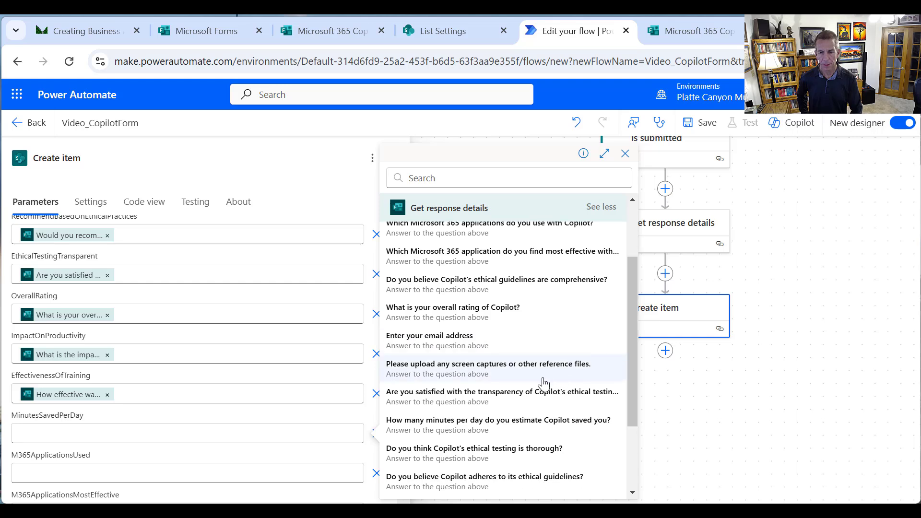
{"action": "left_click", "coordinate": [526, 423]}
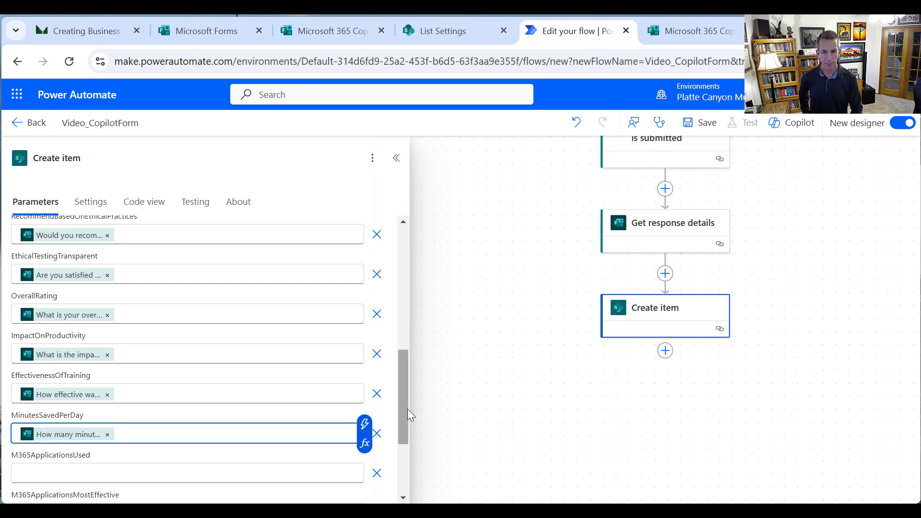
{"action": "left_click_drag", "start_coordinate": [404, 409], "coordinate": [410, 459]}
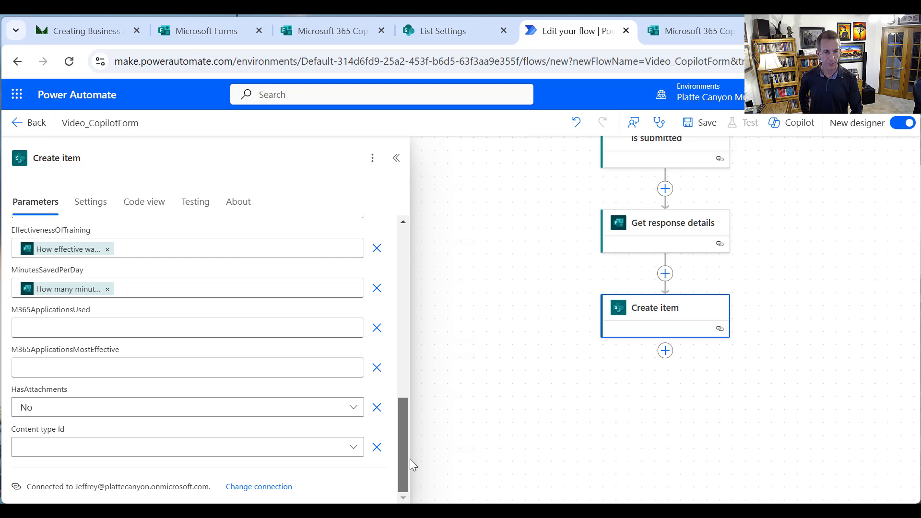
Fill M365ApplicationsUsed and M365ApplicationsMostEffective with their matching form answers from dynamic content
{"action": "left_click", "coordinate": [291, 327]}
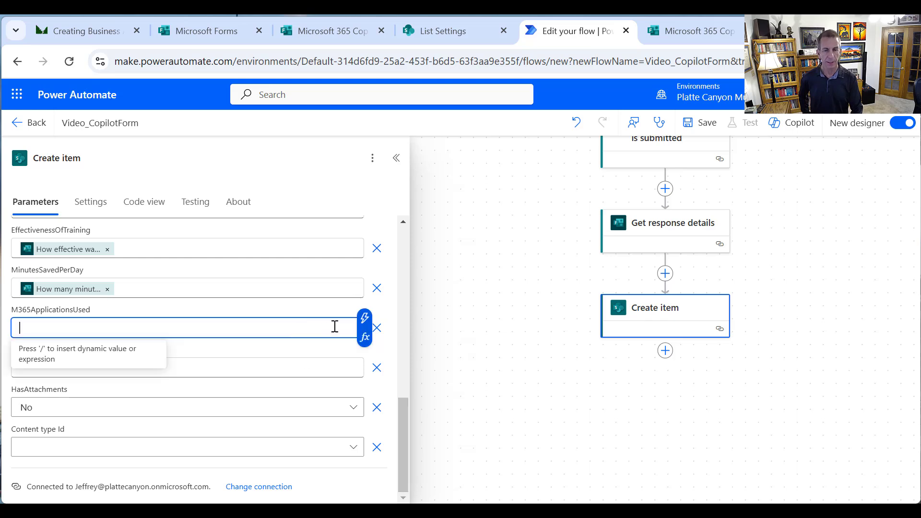
{"action": "left_click", "coordinate": [365, 319]}
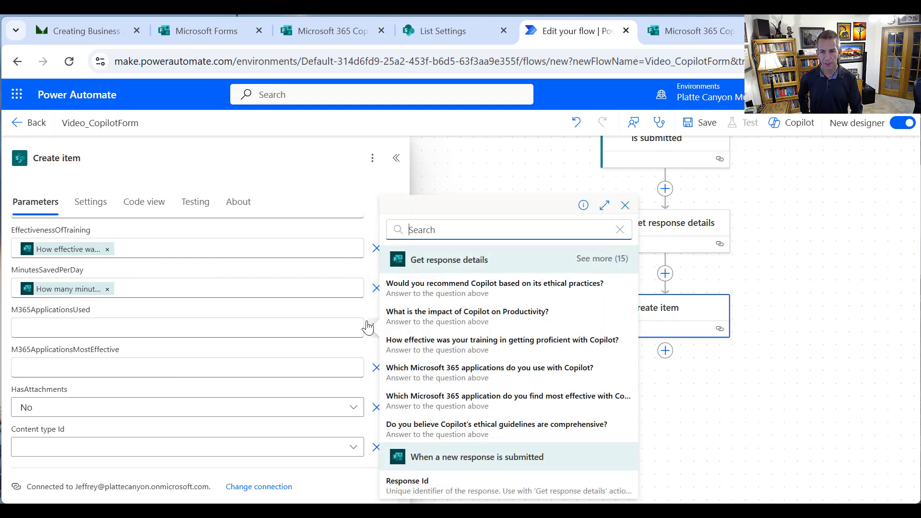
{"action": "left_click", "coordinate": [470, 372]}
{"action": "left_click", "coordinate": [314, 369]}
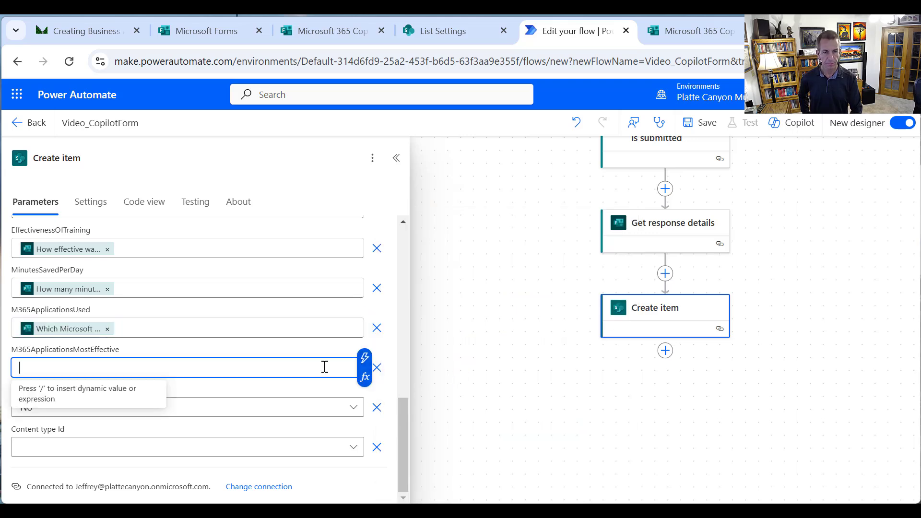
{"action": "left_click", "coordinate": [364, 358]}
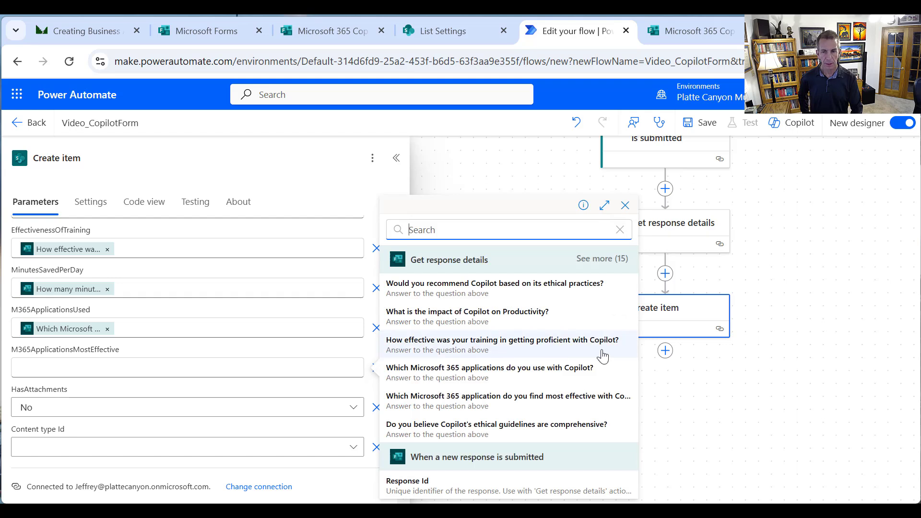
{"action": "left_click", "coordinate": [561, 402]}
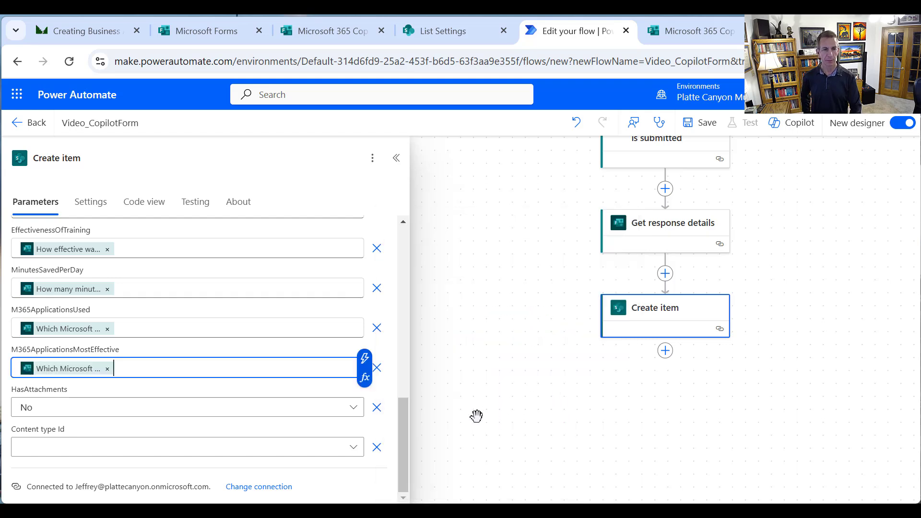
Set HasAttachments to an empty custom value and close the Create item settings
{"action": "left_click", "coordinate": [354, 412]}
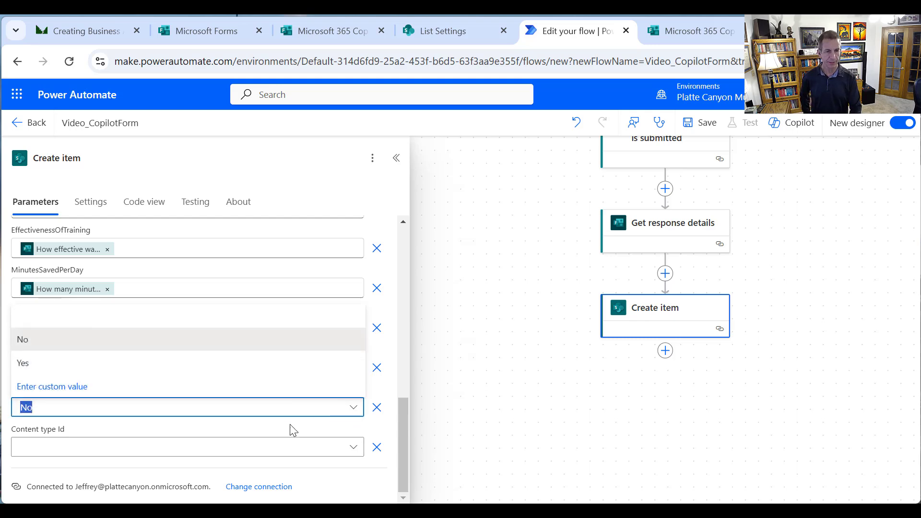
{"action": "left_click", "coordinate": [53, 385]}
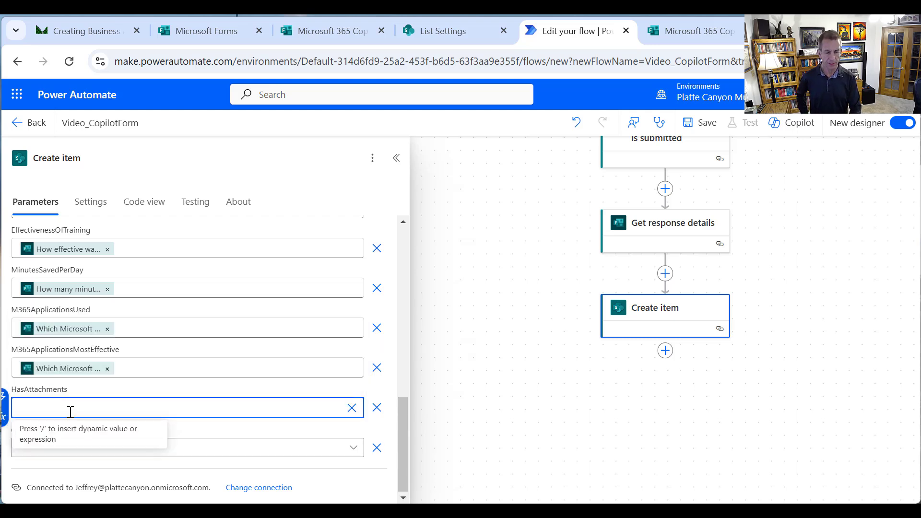
{"action": "left_click", "coordinate": [7, 403]}
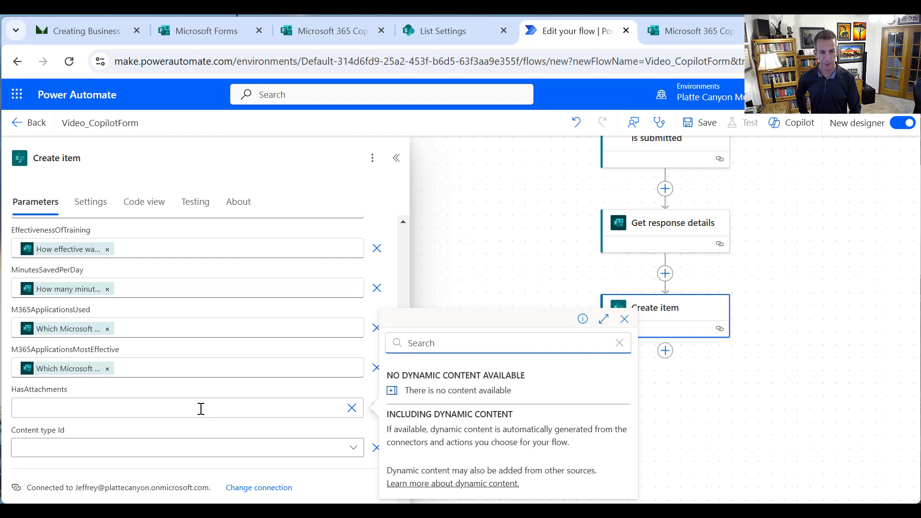
{"action": "left_click", "coordinate": [449, 269]}
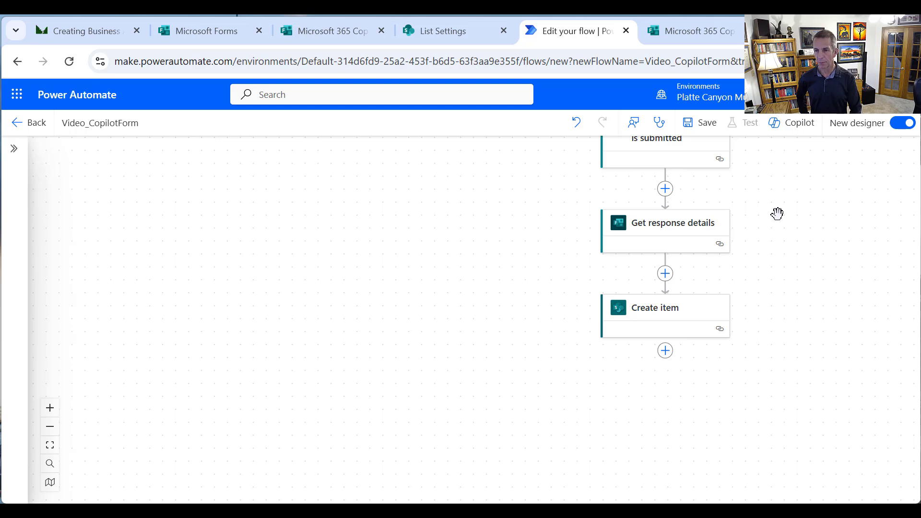
Insert an Initialize variable step after Get response details
{"action": "left_click_drag", "start_coordinate": [777, 214], "coordinate": [768, 284]}
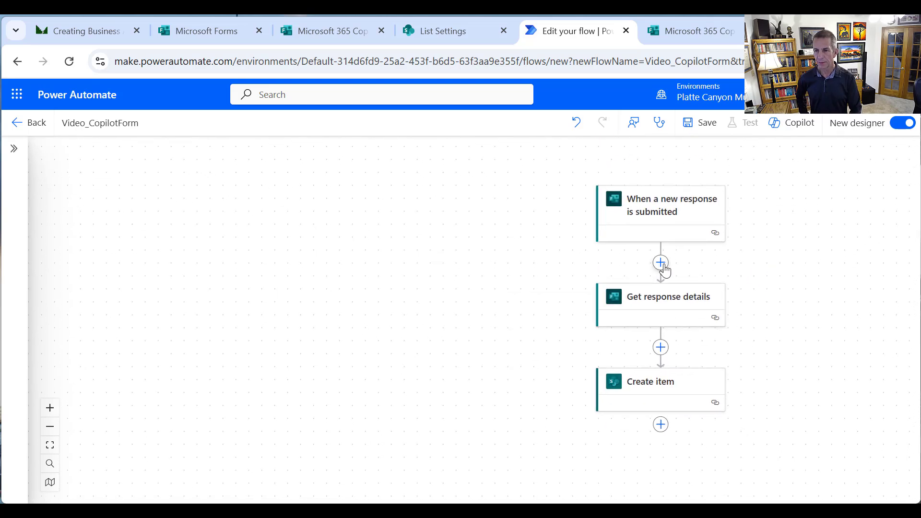
{"action": "left_click", "coordinate": [660, 347]}
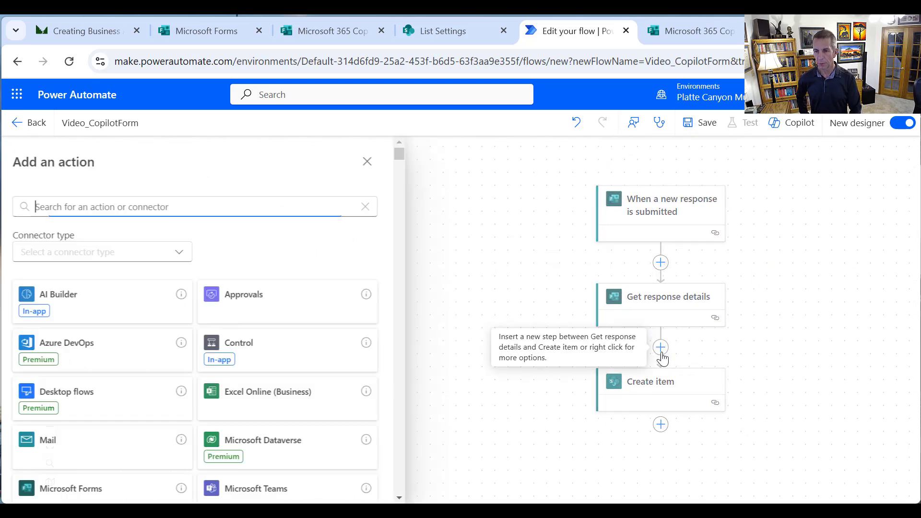
{"action": "type", "text": "v"}
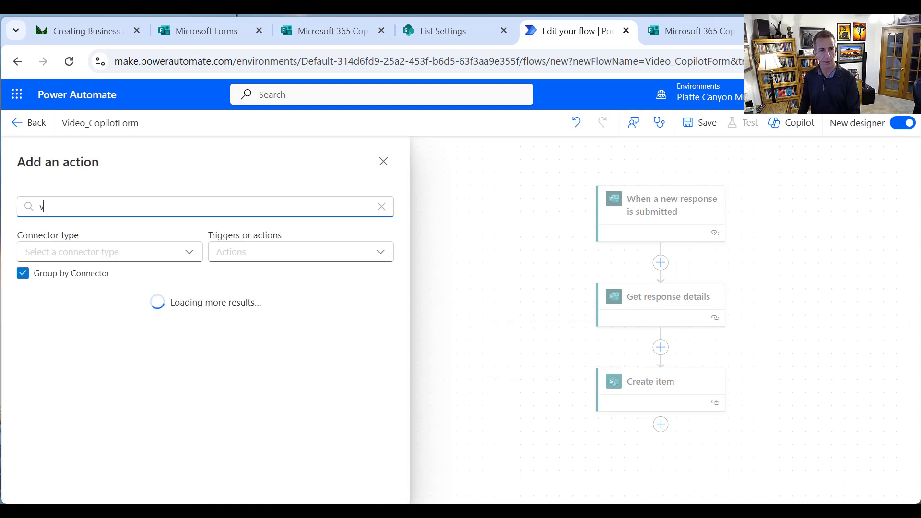
{"action": "type", "text": "ariable"}
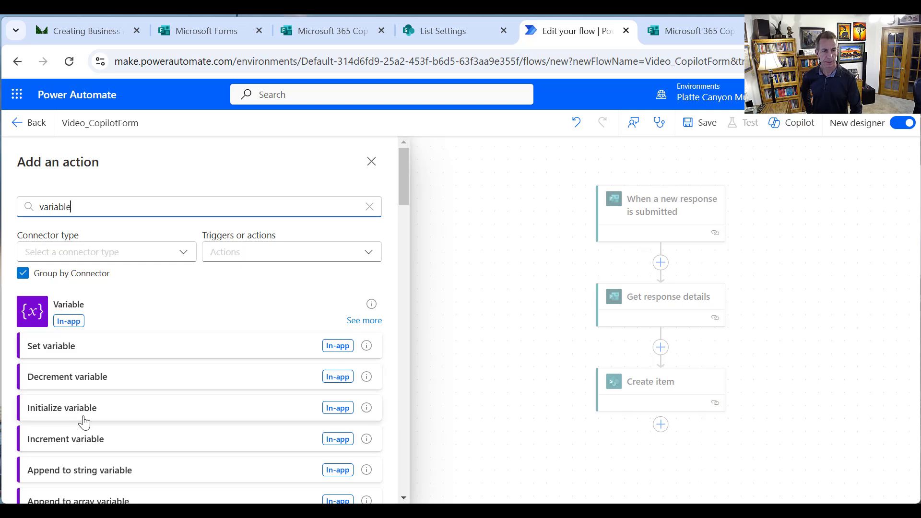
{"action": "scroll", "coordinate": [69, 424], "scroll_direction": "down", "scroll_amount": 2}
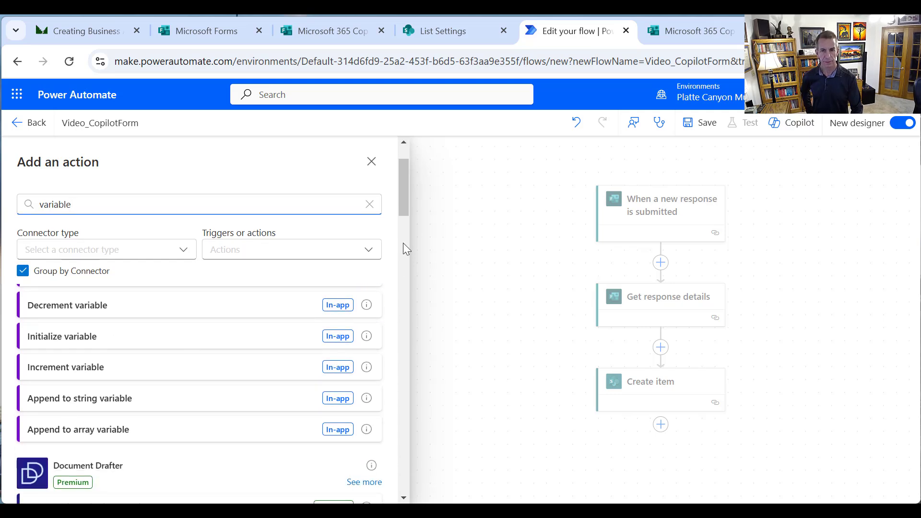
{"action": "scroll", "coordinate": [395, 196], "scroll_direction": "up", "scroll_amount": 2}
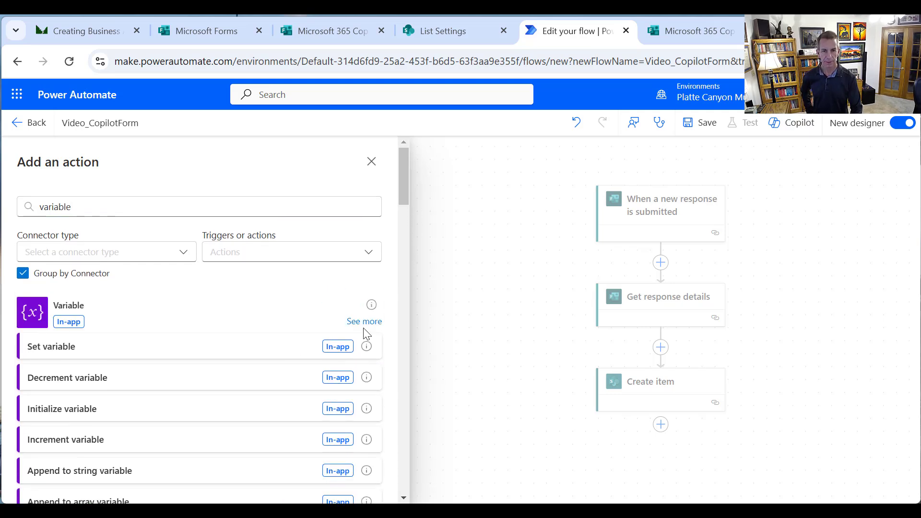
{"action": "left_click", "coordinate": [365, 324]}
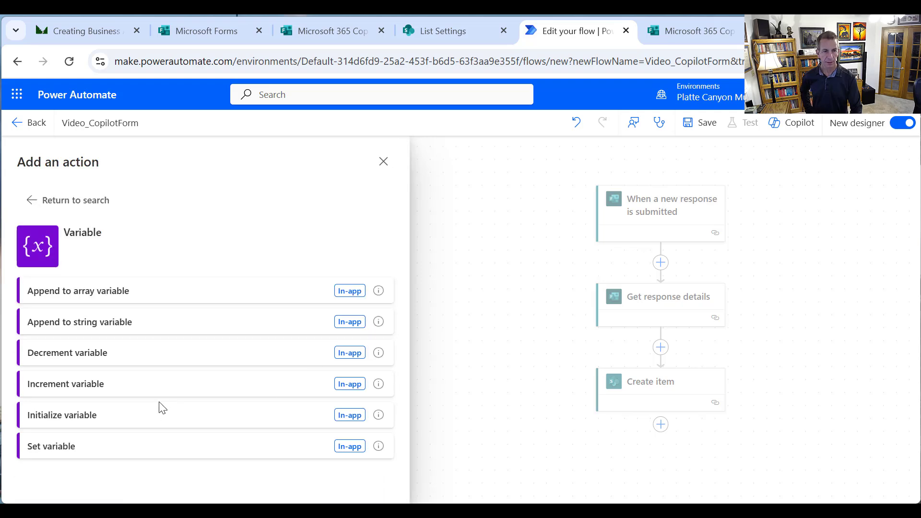
{"action": "left_click", "coordinate": [149, 419]}
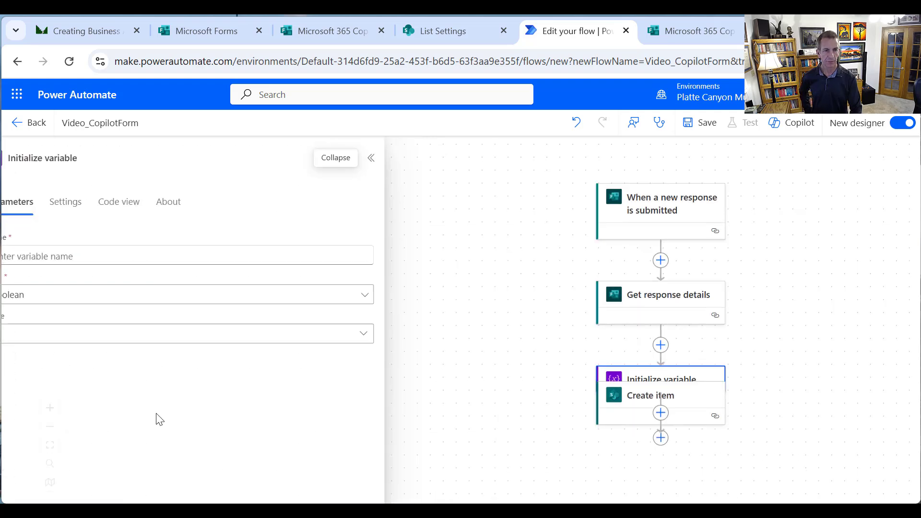
Name the variable varHasAttachment and set its value field to a custom entry
{"action": "left_click", "coordinate": [136, 254]}
{"action": "type", "text": "varHasAttachment"}
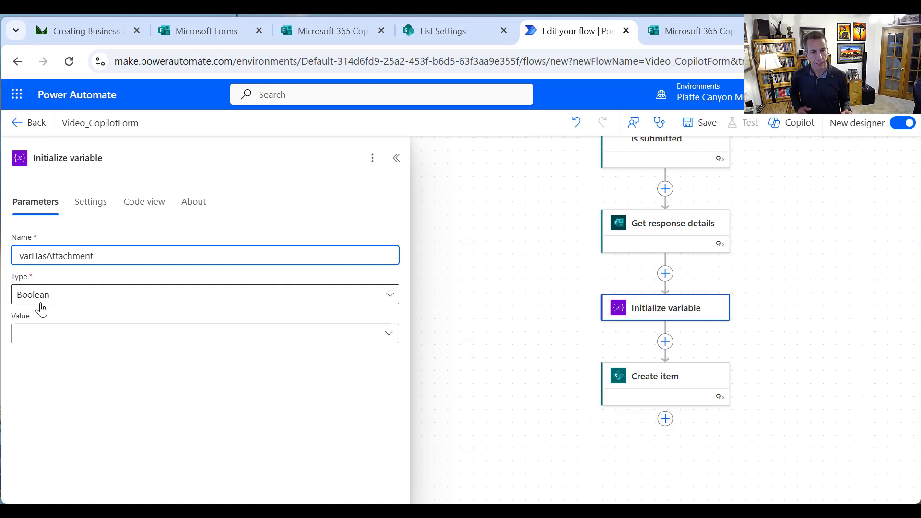
{"action": "left_click", "coordinate": [53, 336]}
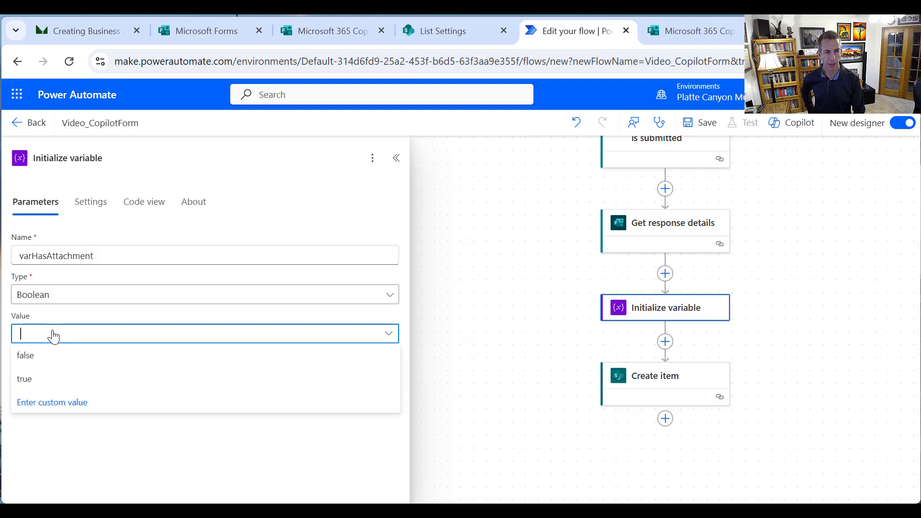
{"action": "left_click", "coordinate": [56, 404]}
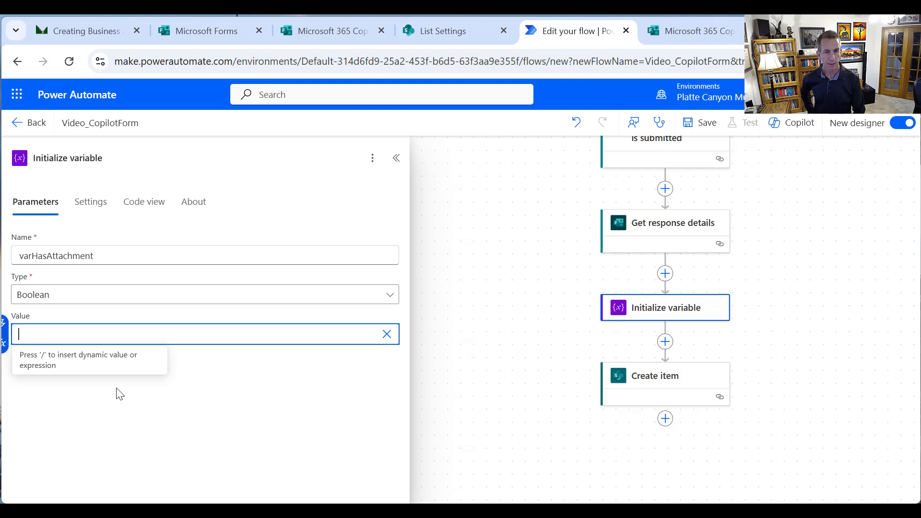
{"action": "left_click", "coordinate": [3, 330]}
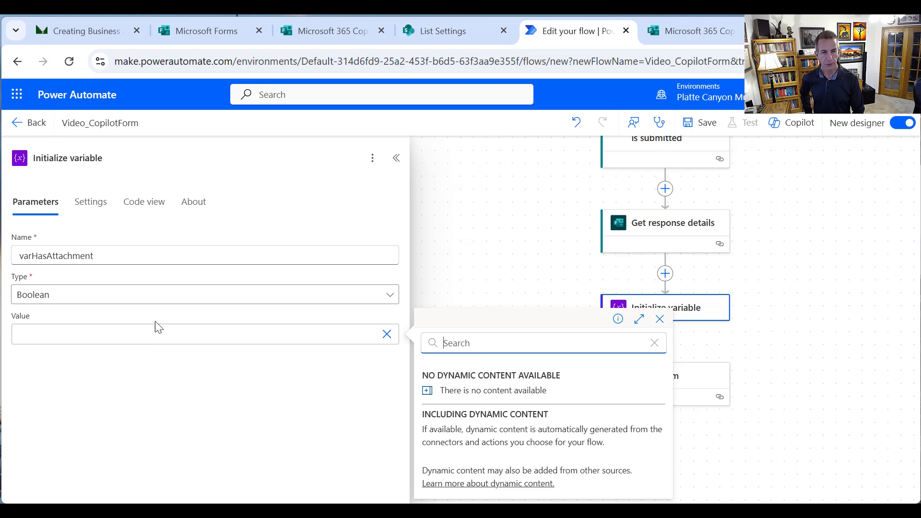
{"action": "left_click", "coordinate": [162, 337]}
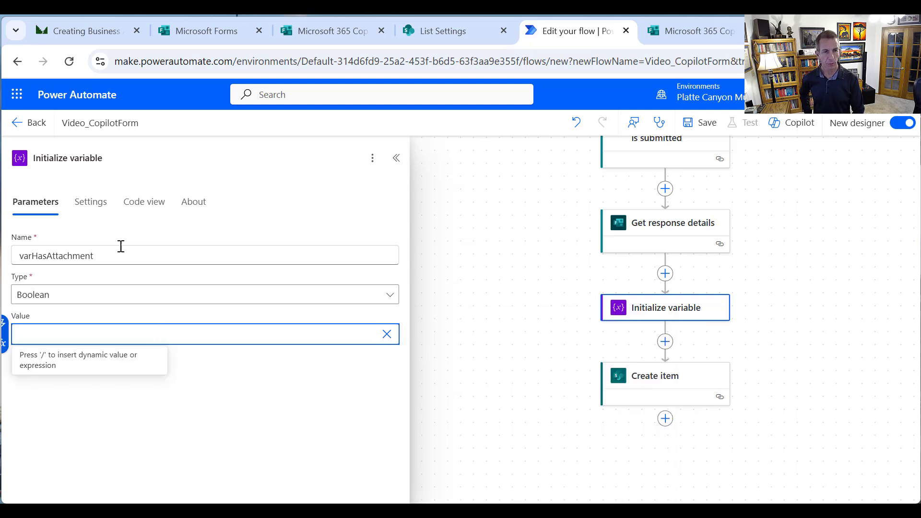
Retitle the step 'Initialize varHasAttachment' by pasting the variable name
{"action": "left_click_drag", "start_coordinate": [109, 255], "coordinate": [6, 276]}
{"action": "key", "text": "ctrl+c"}
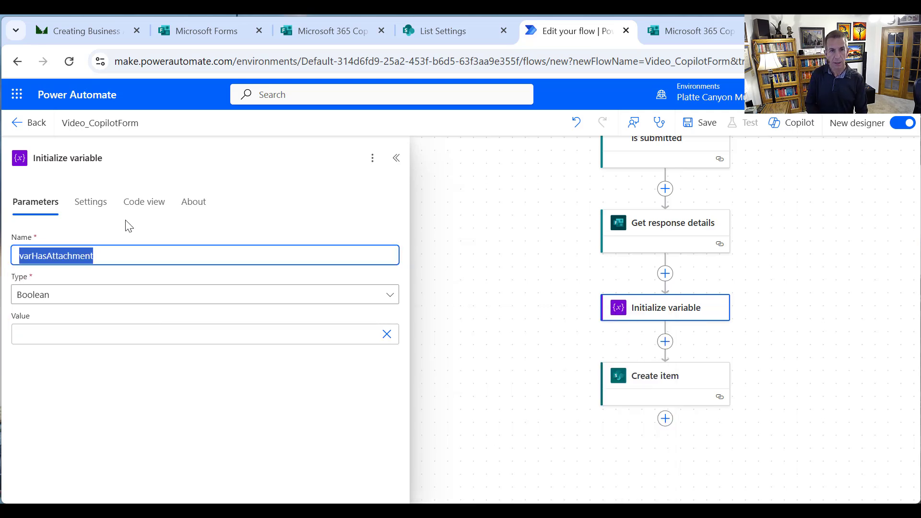
{"action": "left_click", "coordinate": [83, 158]}
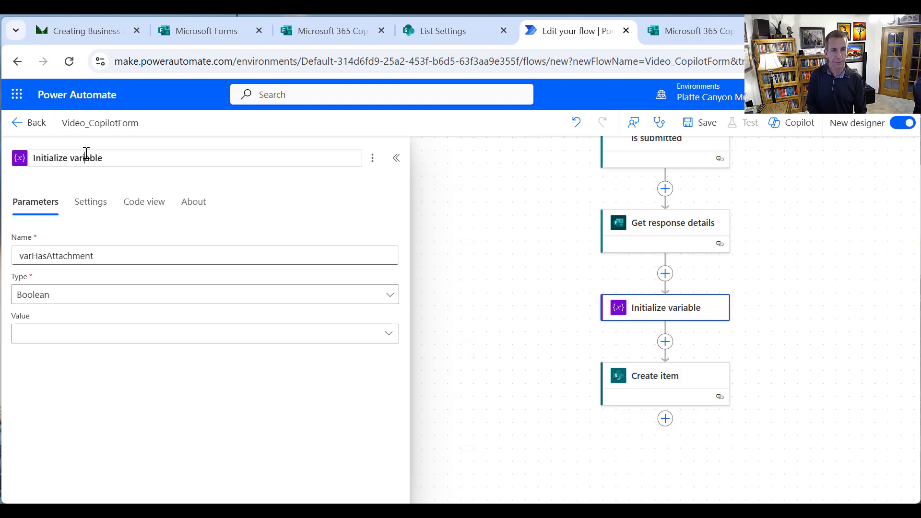
{"action": "double_click", "coordinate": [86, 158]}
{"action": "key", "text": "ctrl+v"}
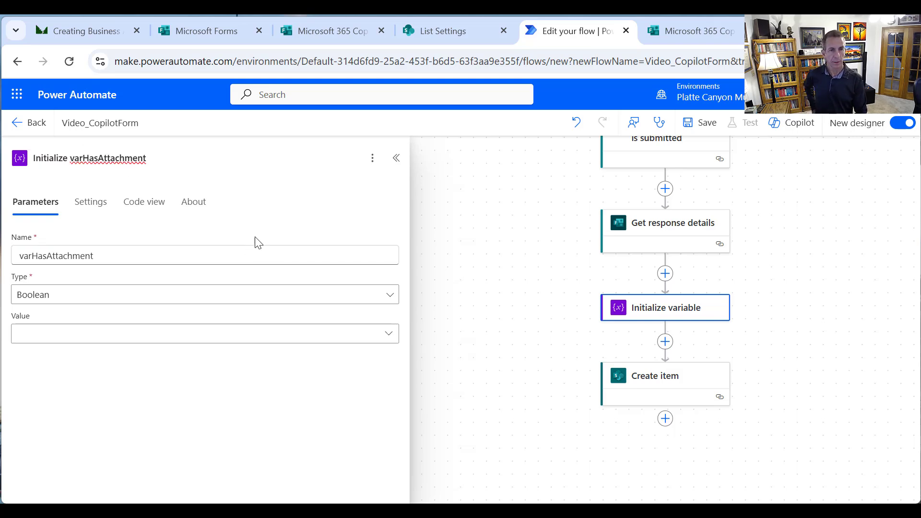
{"action": "left_click", "coordinate": [411, 175]}
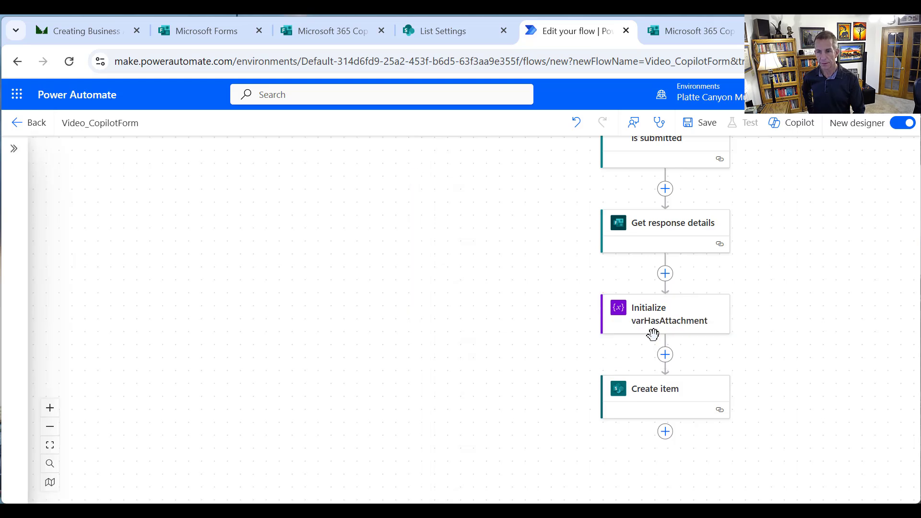
Add a Control Condition after Initialize varHasAttachment and retitle it 'Check if Attachment'
{"action": "left_click", "coordinate": [665, 355]}
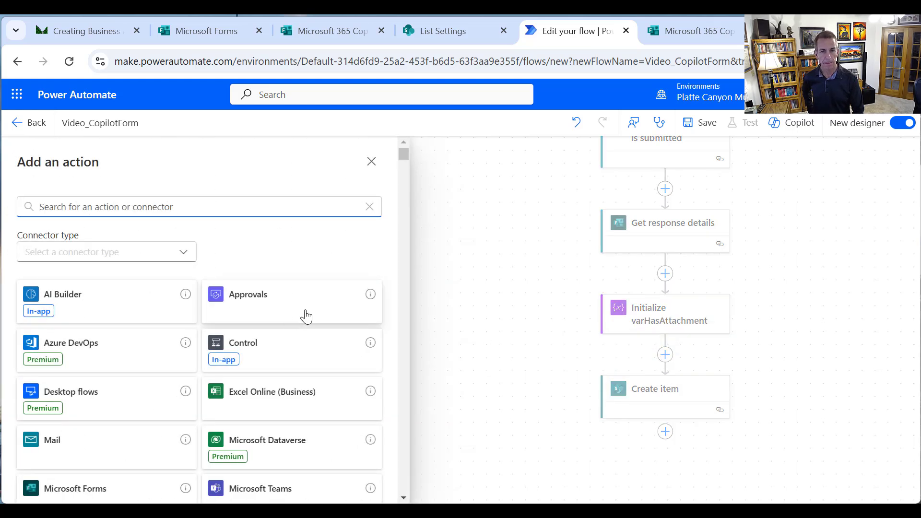
{"action": "left_click", "coordinate": [282, 346]}
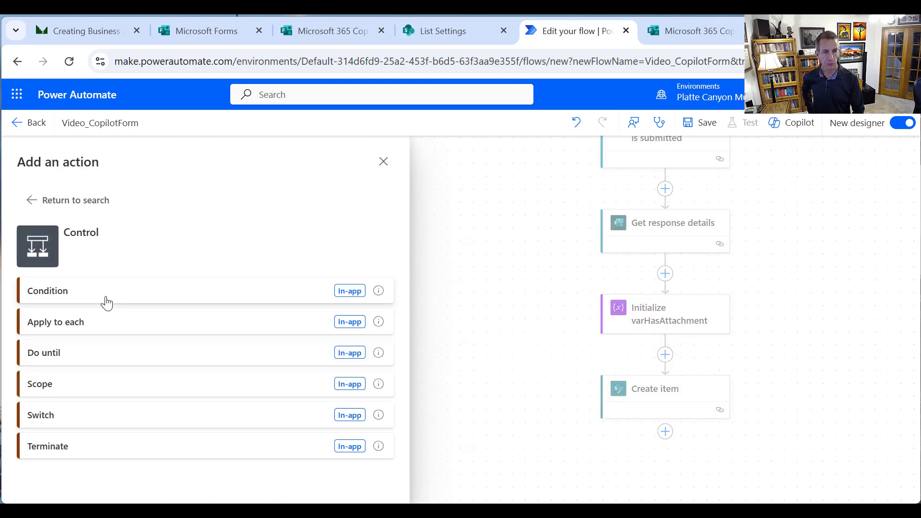
{"action": "left_click", "coordinate": [106, 303]}
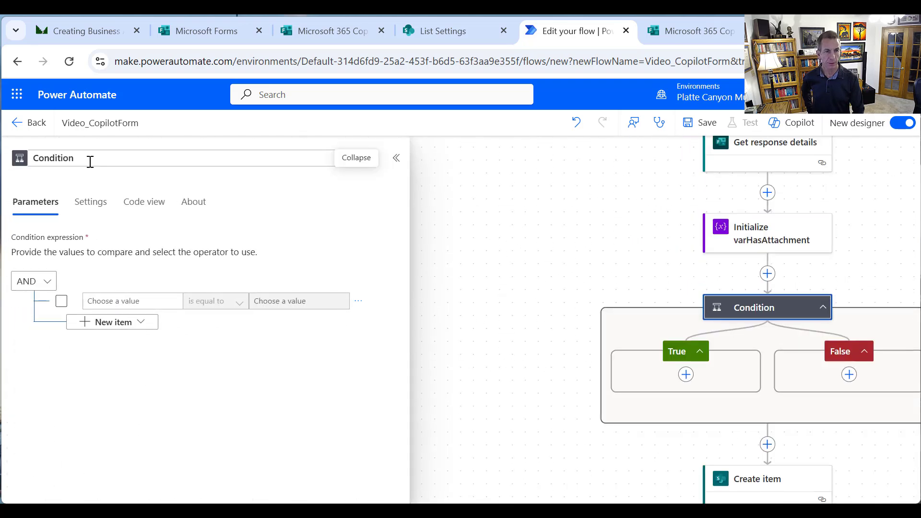
{"action": "left_click_drag", "start_coordinate": [90, 161], "coordinate": [7, 169]}
{"action": "type", "text": "Che"}
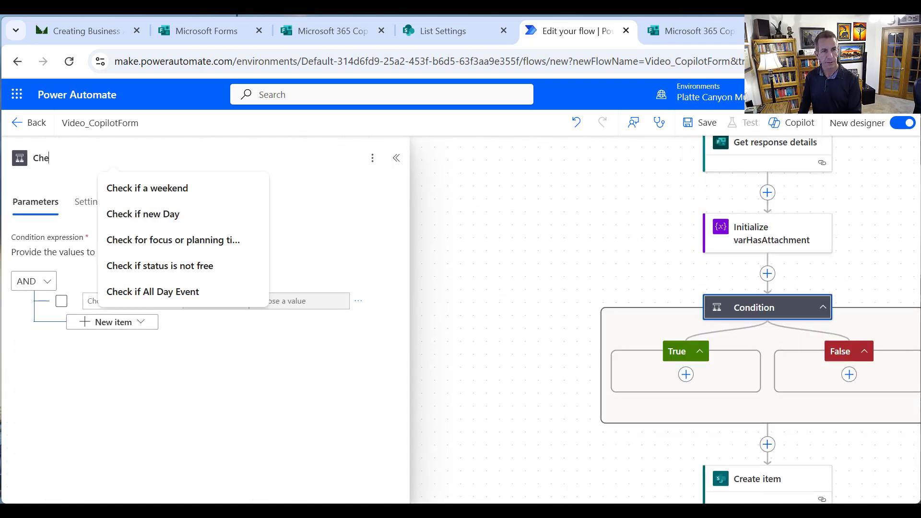
{"action": "type", "text": "ck if A"}
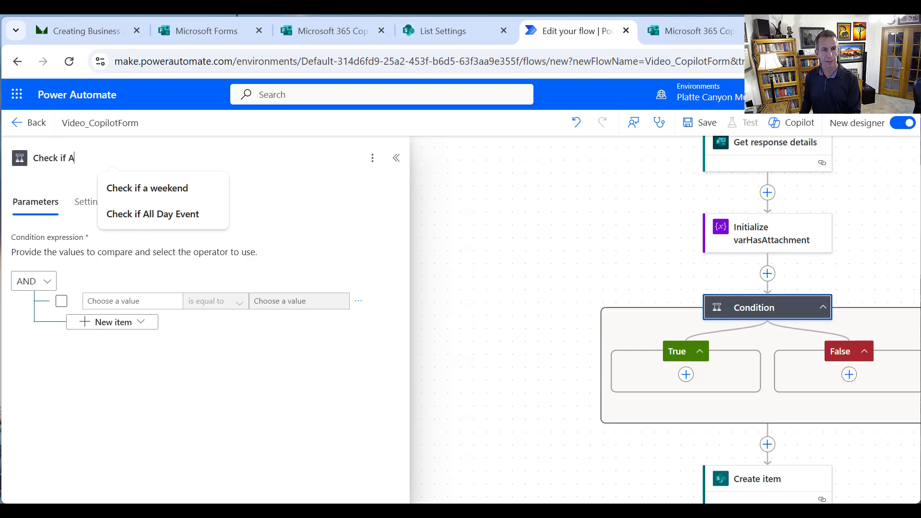
{"action": "type", "text": "ttachment"}
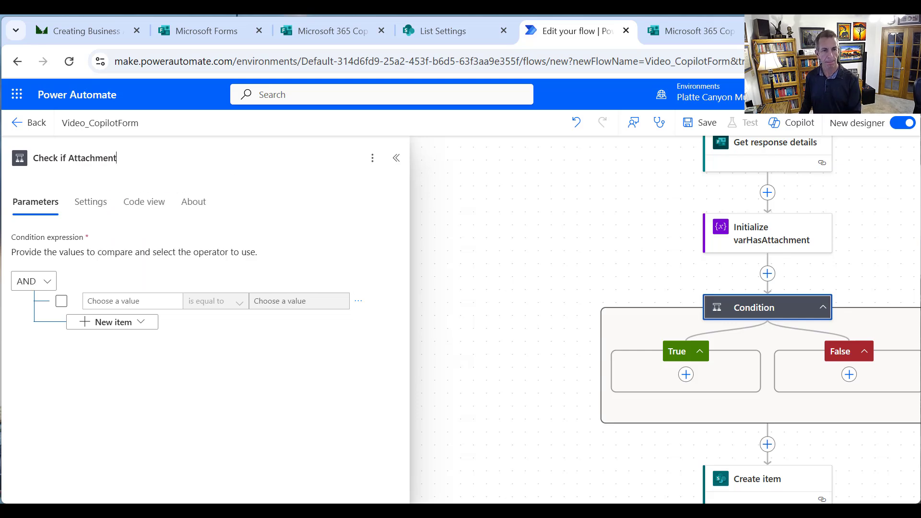
Compare the file-upload question's answer with 'is not equal to' against a blank value
{"action": "left_click", "coordinate": [136, 300]}
{"action": "left_click", "coordinate": [74, 292]}
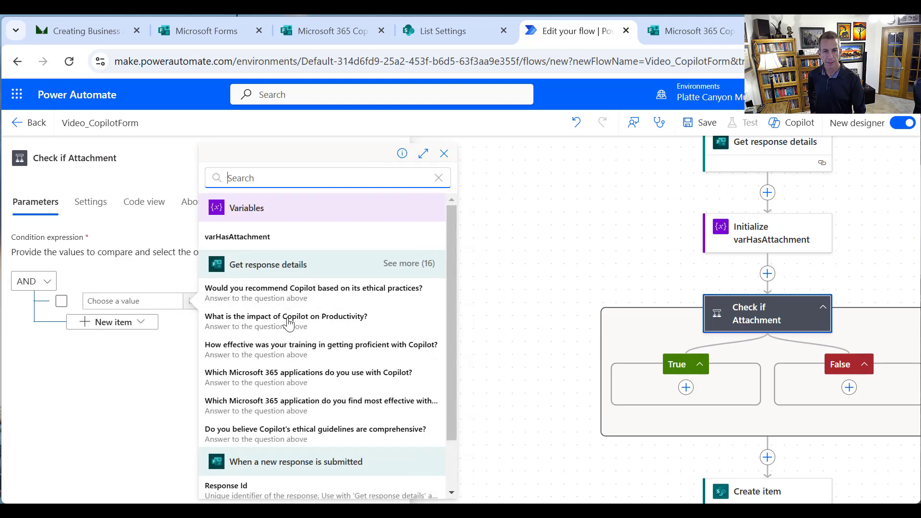
{"action": "left_click", "coordinate": [401, 267]}
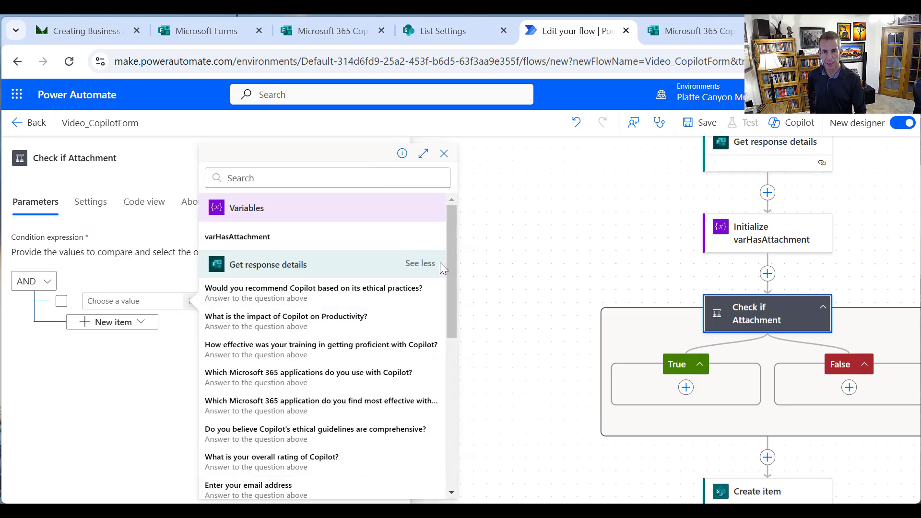
{"action": "left_click_drag", "start_coordinate": [450, 268], "coordinate": [446, 349]}
{"action": "left_click", "coordinate": [330, 323]}
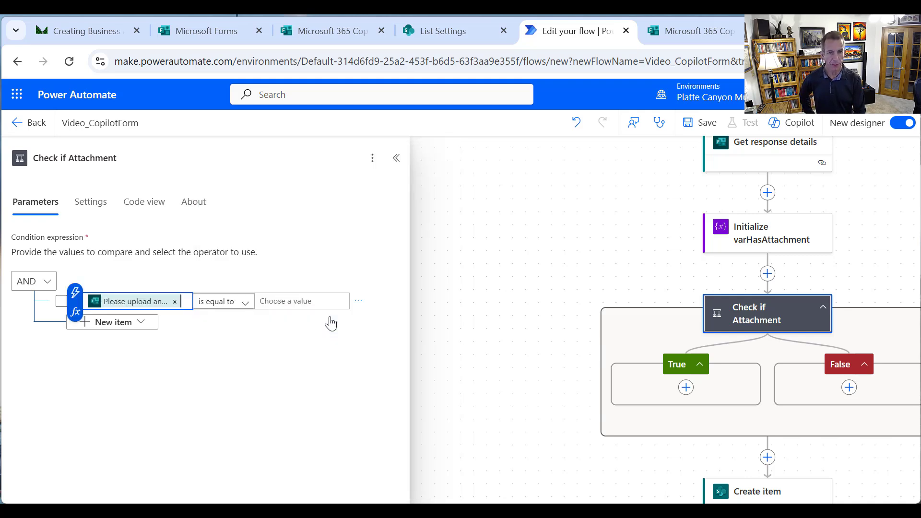
{"action": "left_click", "coordinate": [282, 301]}
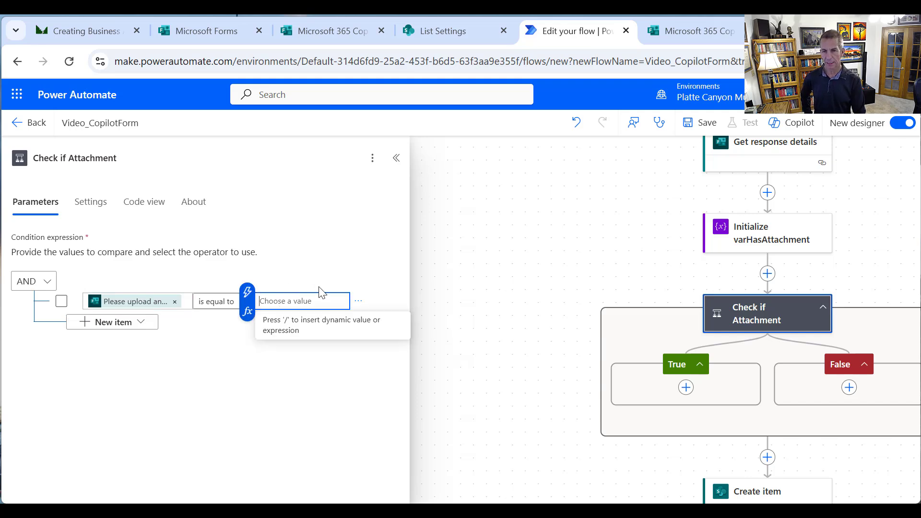
{"action": "left_click", "coordinate": [220, 307]}
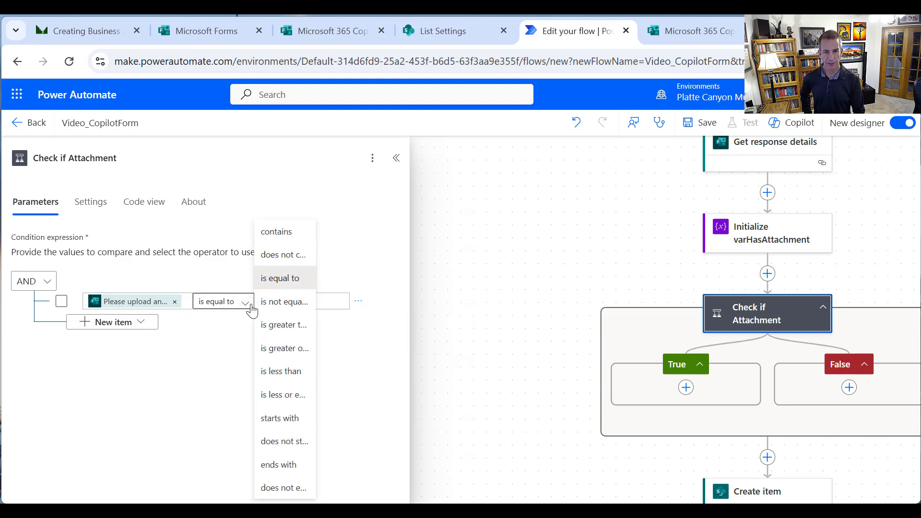
{"action": "left_click", "coordinate": [269, 302]}
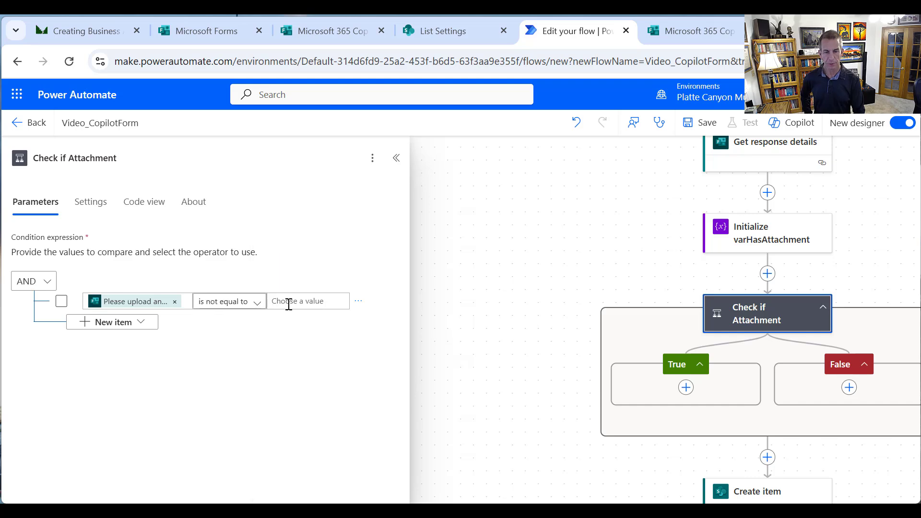
{"action": "left_click_drag", "start_coordinate": [740, 389], "coordinate": [739, 389]}
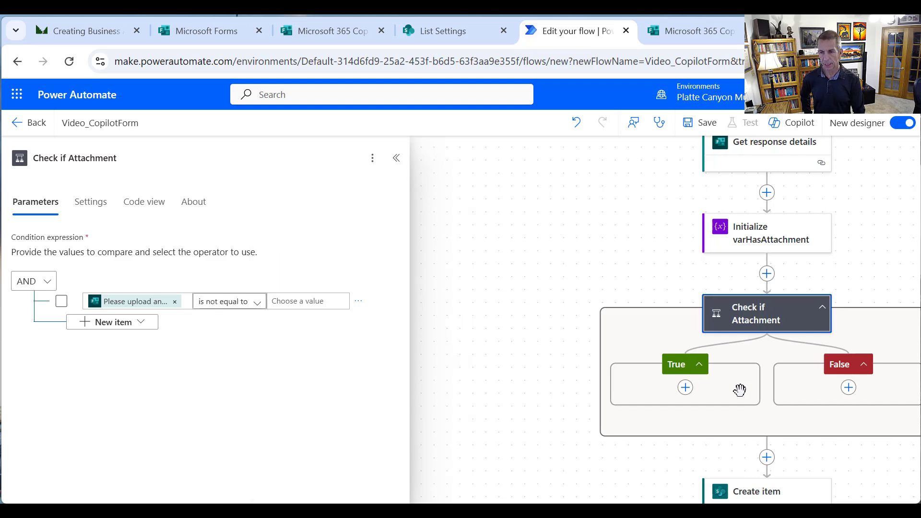
Add a Set variable step in the True branch setting varHasAttachment to true
{"action": "left_click", "coordinate": [686, 391]}
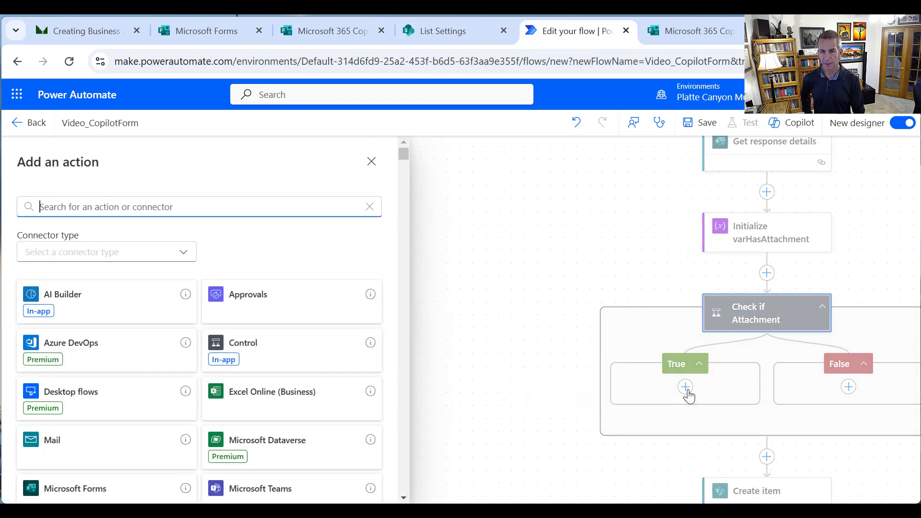
{"action": "type", "text": "var"}
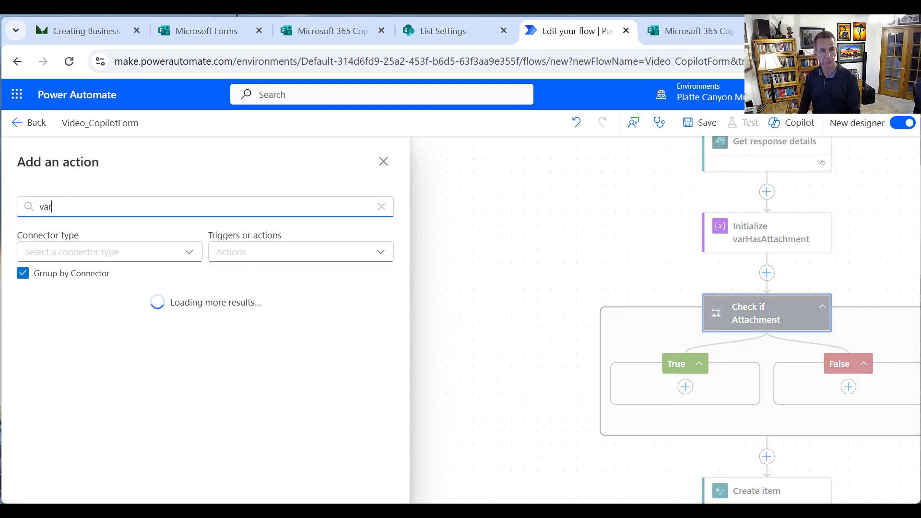
{"action": "type", "text": "iable"}
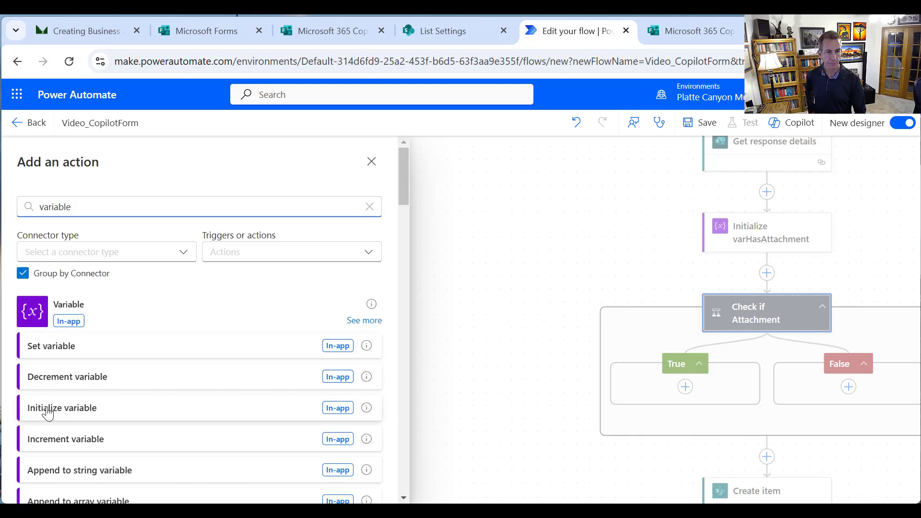
{"action": "left_click", "coordinate": [47, 344]}
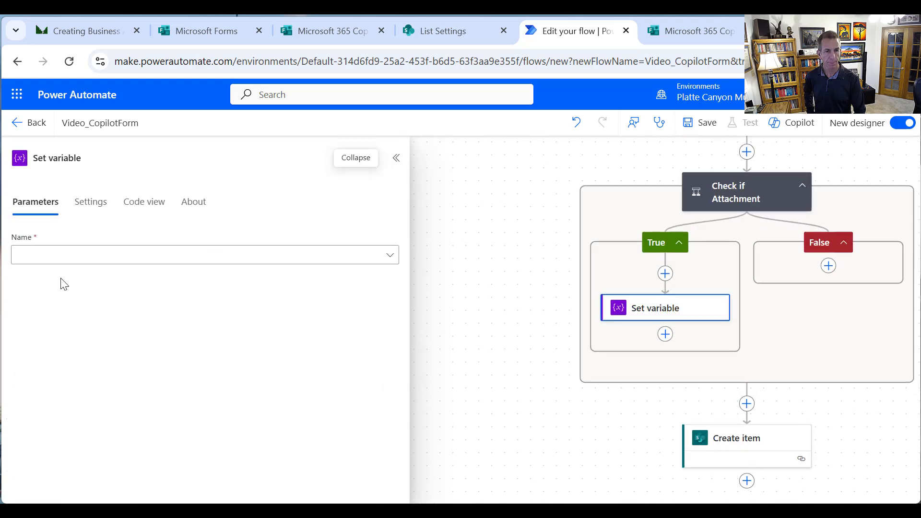
{"action": "left_click", "coordinate": [63, 264]}
{"action": "left_click", "coordinate": [55, 283]}
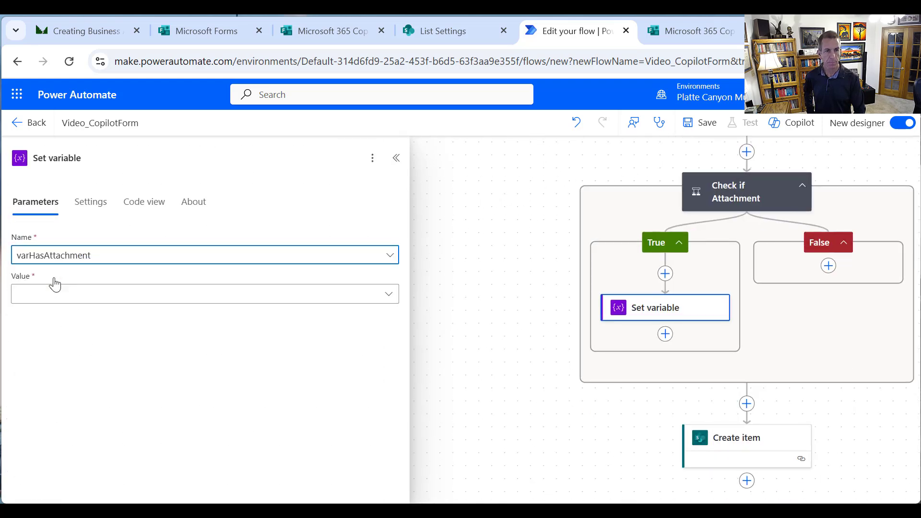
{"action": "left_click", "coordinate": [60, 299]}
{"action": "left_click", "coordinate": [43, 342]}
Rename the step title to 'Set varHasAttachment'
{"action": "left_click_drag", "start_coordinate": [101, 160], "coordinate": [52, 158]}
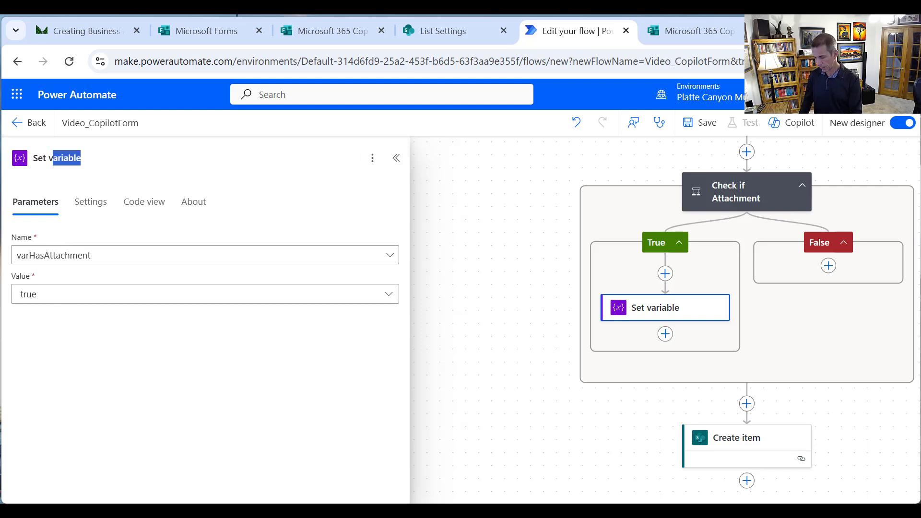
{"action": "type", "text": "arHasAttachment"}
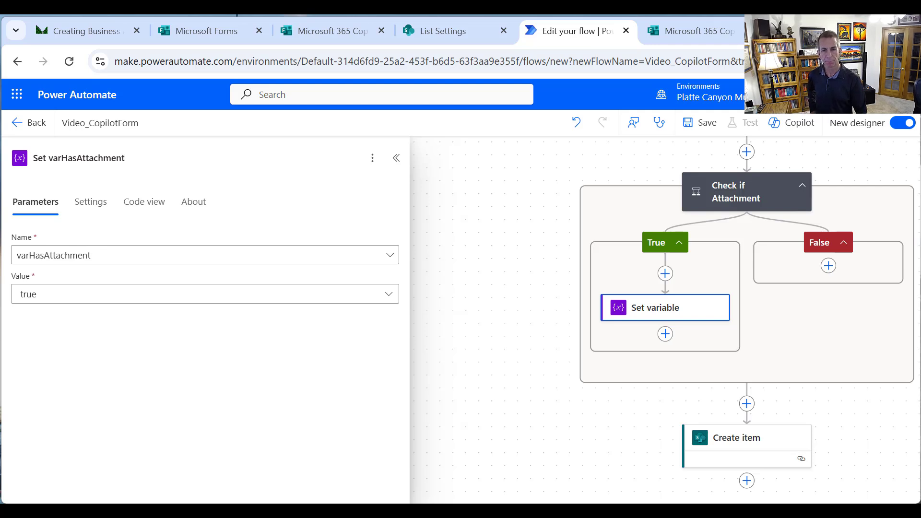
{"action": "left_click", "coordinate": [470, 358]}
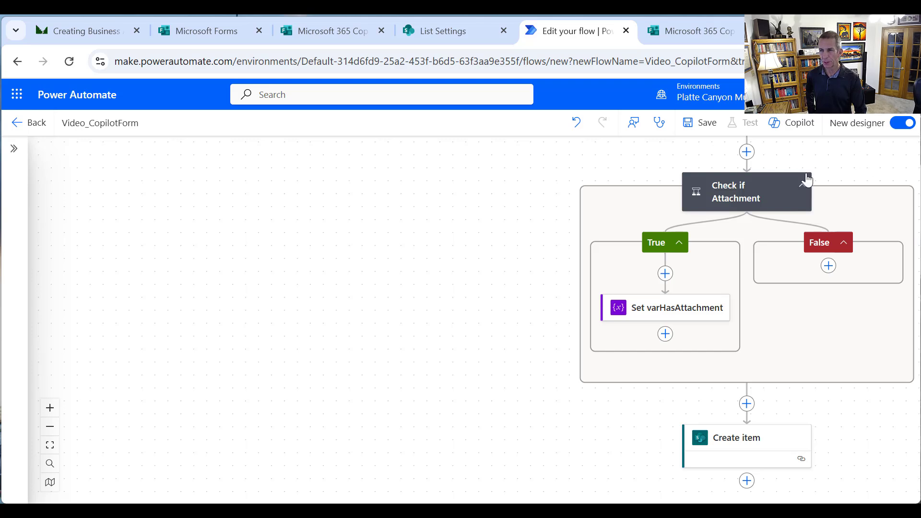
Set varHasAttachment's starting value to false in Initialize varHasAttachment
{"action": "left_click_drag", "start_coordinate": [827, 168], "coordinate": [830, 225]}
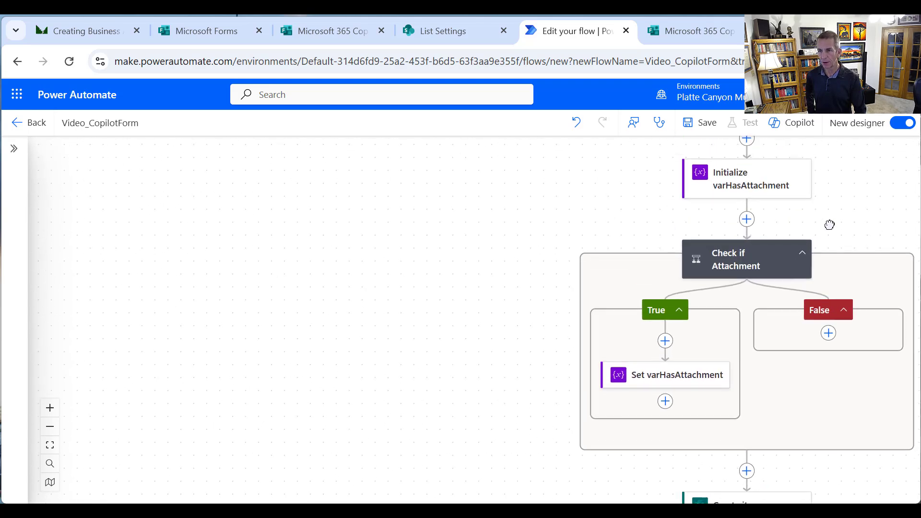
{"action": "left_click", "coordinate": [779, 189]}
{"action": "left_click", "coordinate": [69, 334]}
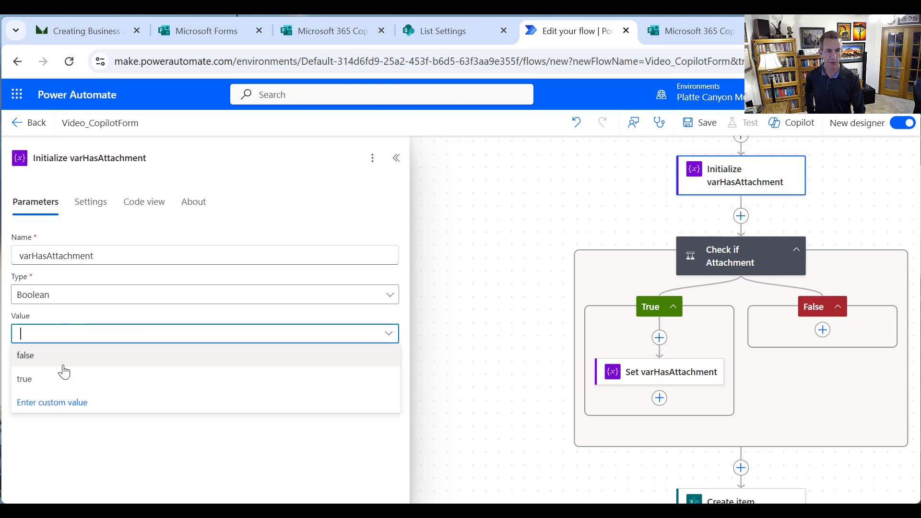
{"action": "left_click", "coordinate": [67, 357]}
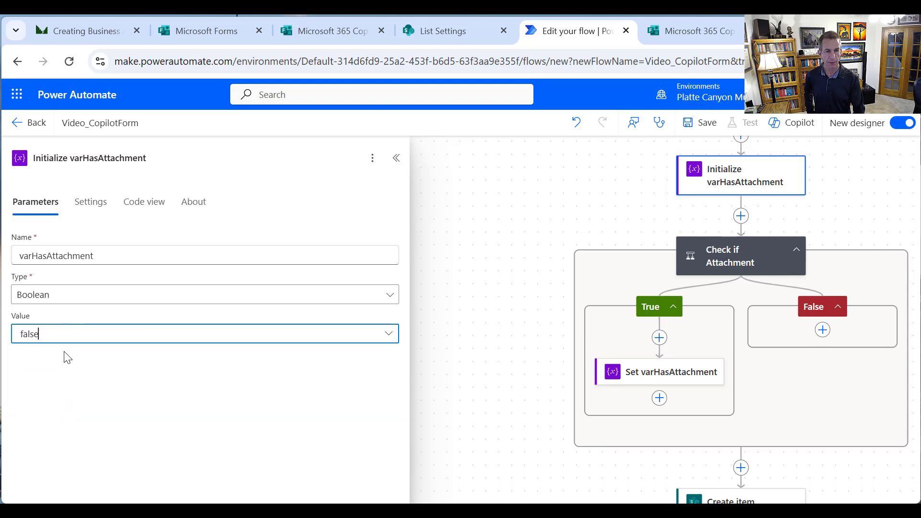
{"action": "left_click", "coordinate": [523, 222]}
Fill Create item's HasAttachments with varHasAttachment as a custom value and save the flow
{"action": "scroll", "coordinate": [724, 341], "scroll_direction": "down", "scroll_amount": 5}
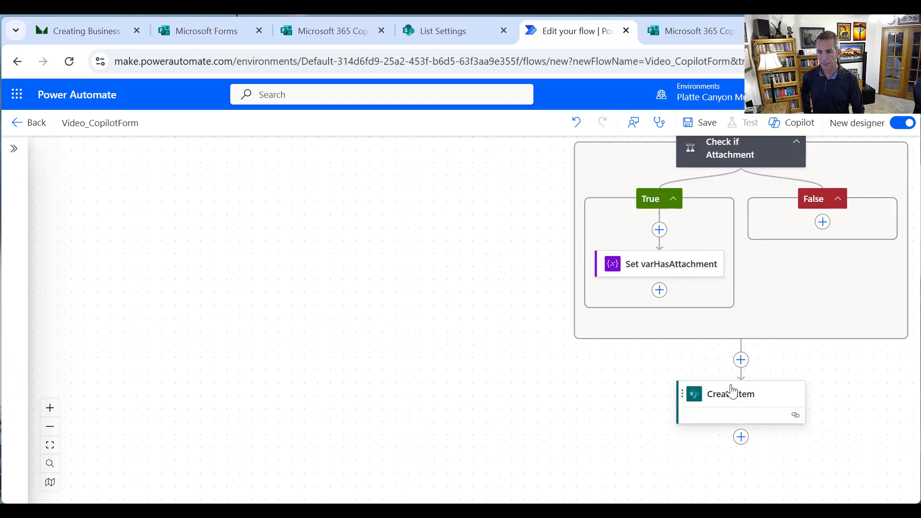
{"action": "left_click", "coordinate": [726, 264]}
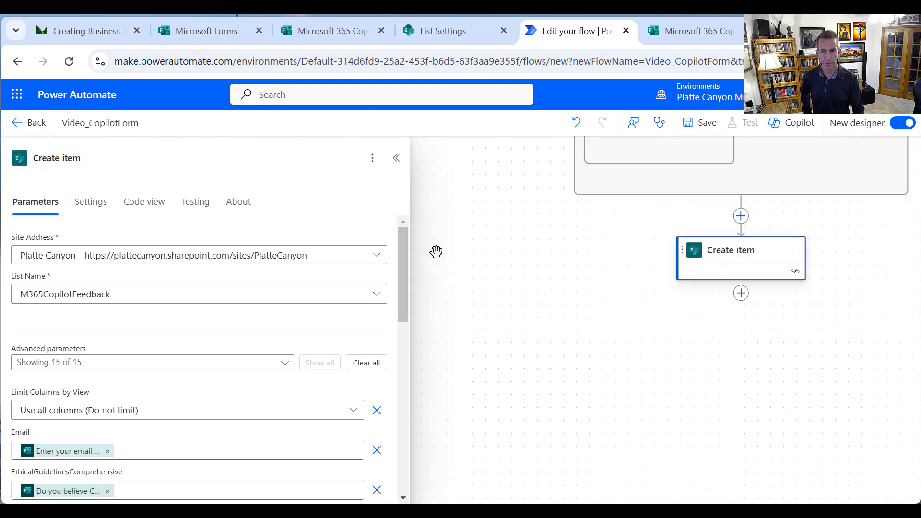
{"action": "left_click_drag", "start_coordinate": [401, 269], "coordinate": [409, 445]}
{"action": "left_click", "coordinate": [115, 409]}
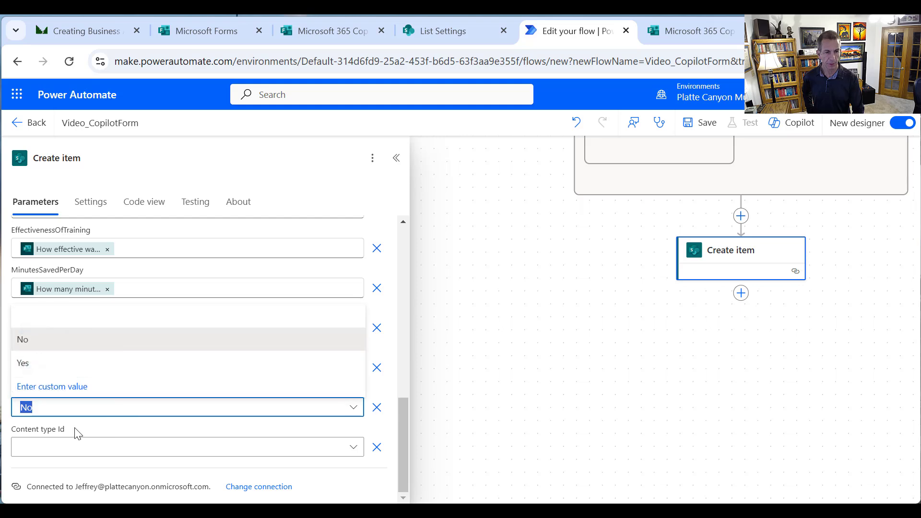
{"action": "left_click", "coordinate": [63, 390]}
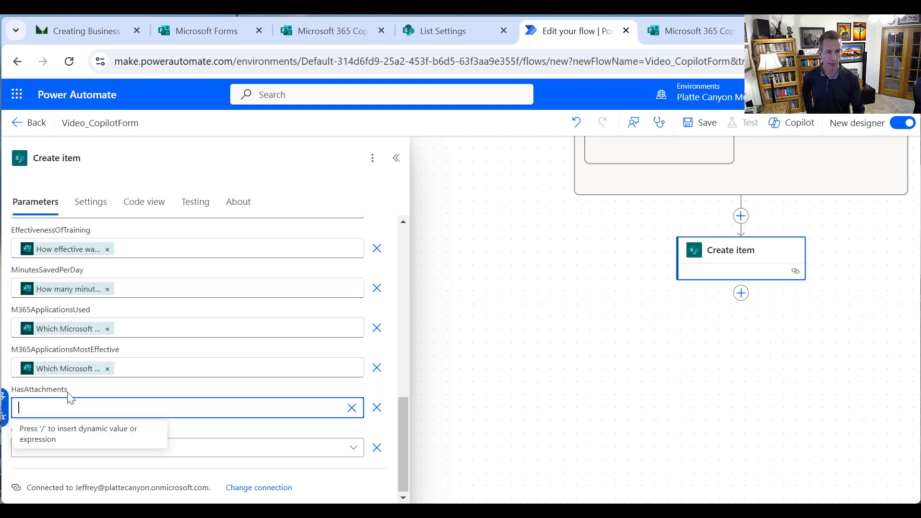
{"action": "left_click", "coordinate": [7, 399]}
{"action": "left_click", "coordinate": [402, 485]}
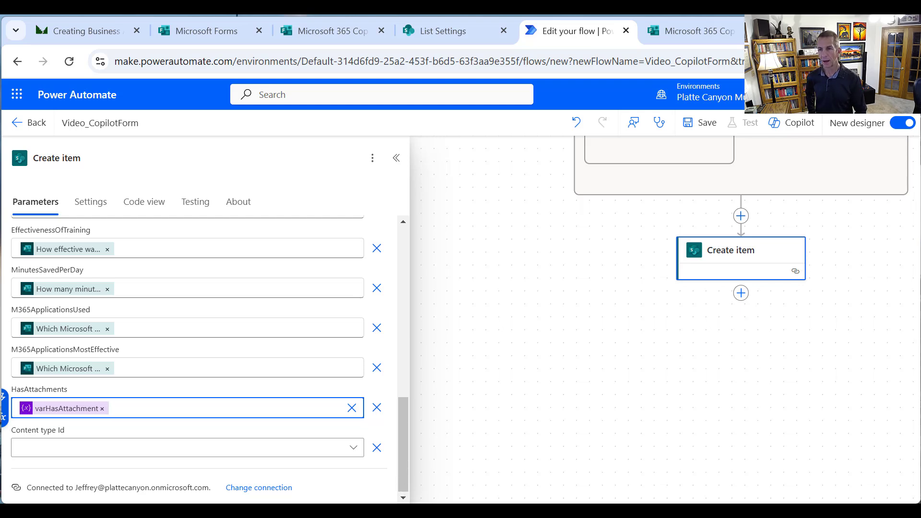
{"action": "left_click", "coordinate": [697, 134]}
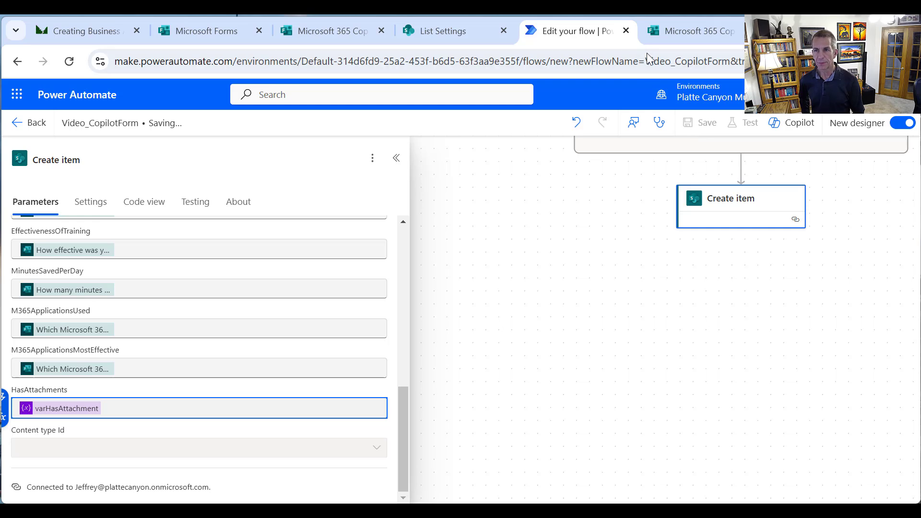
On the Copilot Feedback form, enter the respondent's e-mail and answer Yes to questions 2-6
{"action": "left_click", "coordinate": [667, 35]}
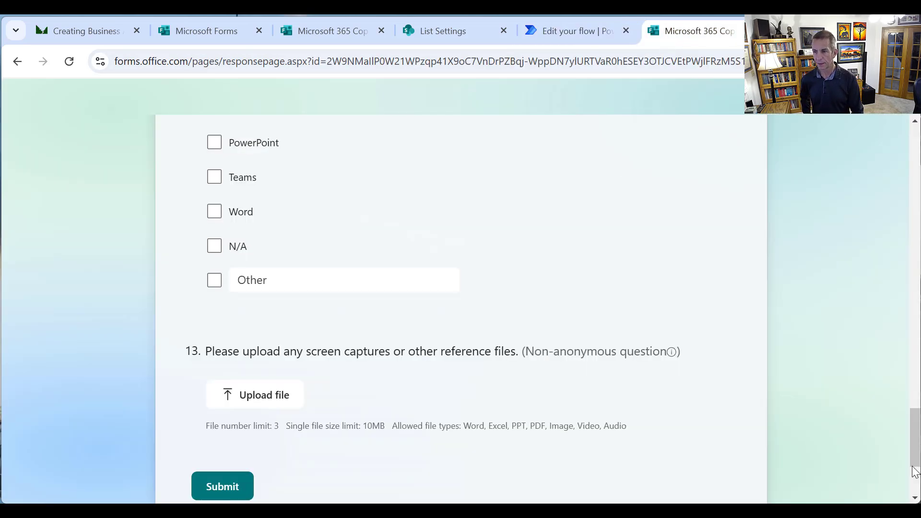
{"action": "left_click_drag", "start_coordinate": [912, 466], "coordinate": [870, 146]}
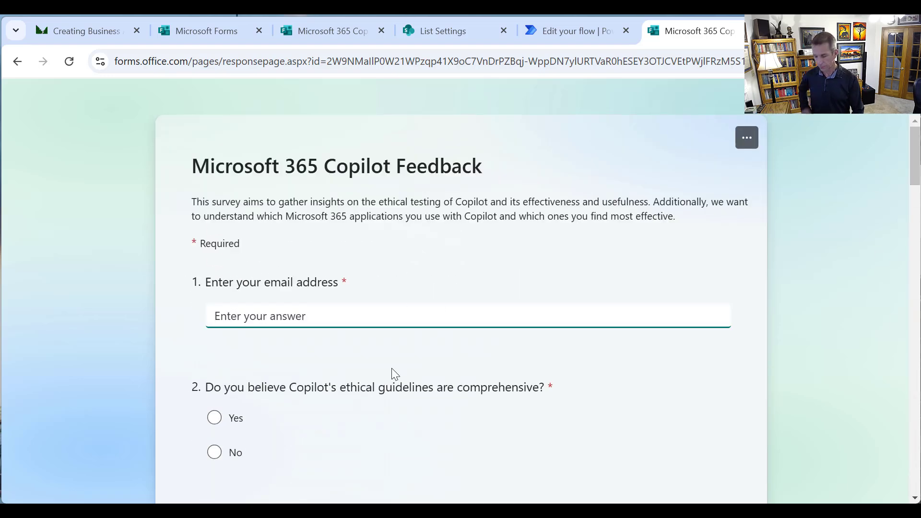
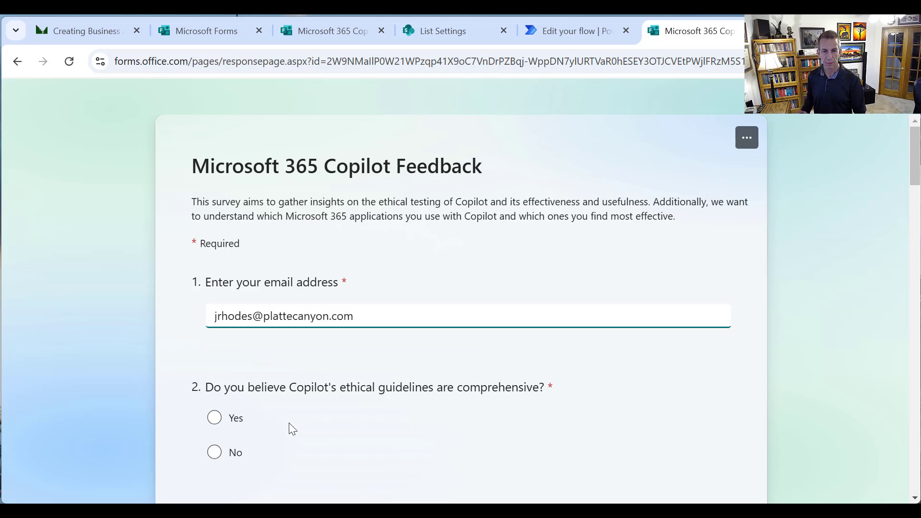
{"action": "left_click", "coordinate": [216, 418]}
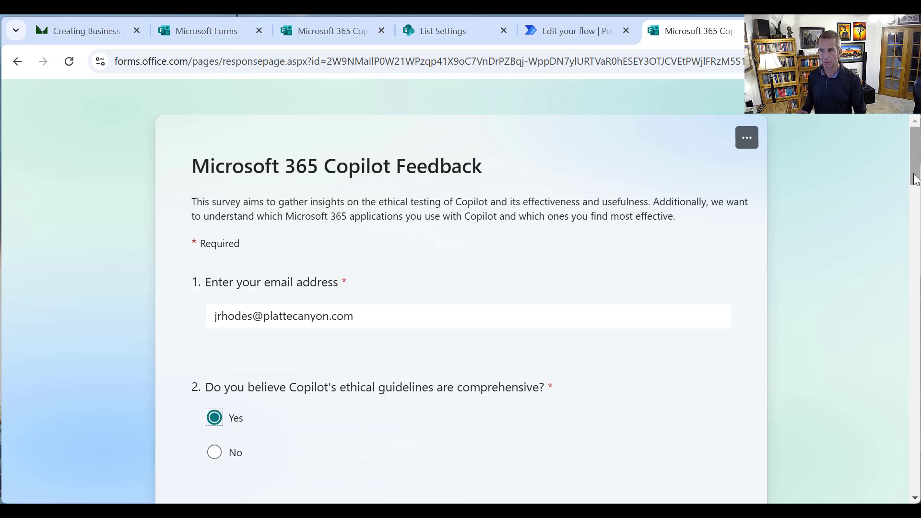
{"action": "left_click_drag", "start_coordinate": [915, 178], "coordinate": [892, 223]}
{"action": "left_click", "coordinate": [214, 288]}
{"action": "left_click", "coordinate": [215, 432]}
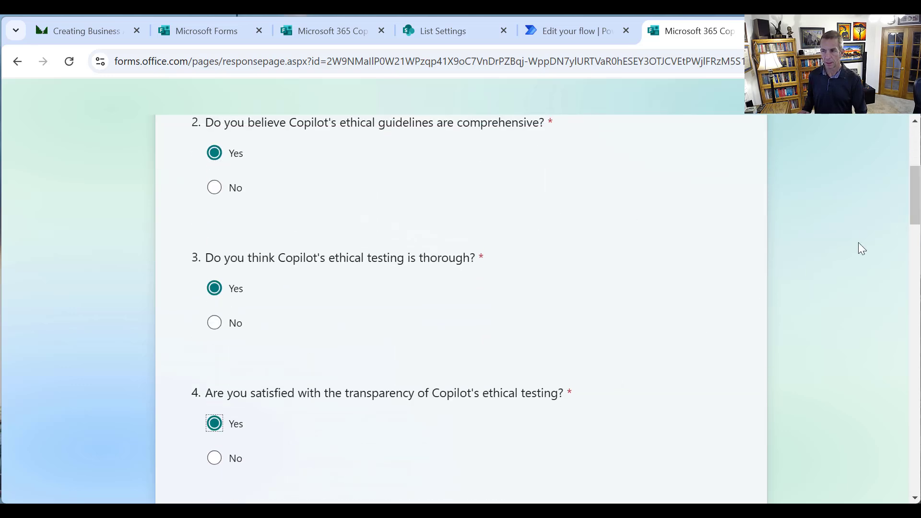
{"action": "scroll", "coordinate": [430, 299], "scroll_direction": "down", "scroll_amount": 5}
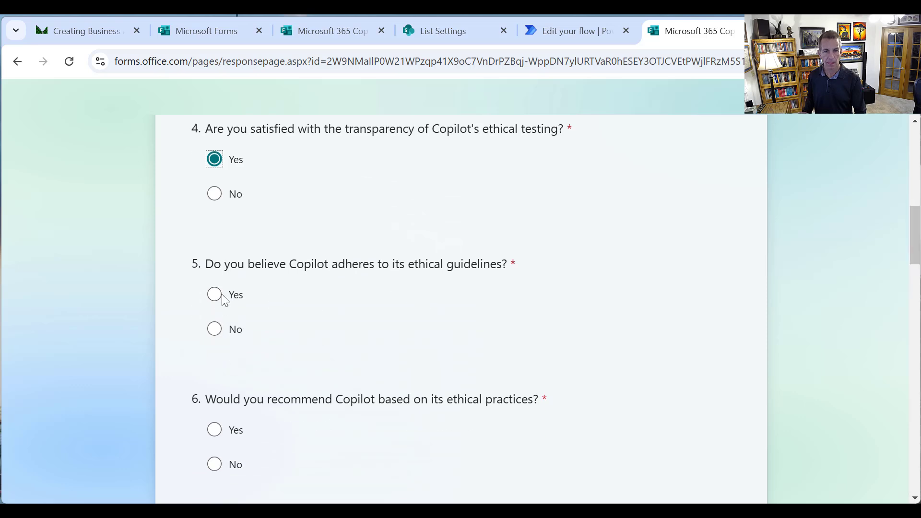
{"action": "left_click", "coordinate": [216, 300]}
{"action": "left_click", "coordinate": [215, 429]}
Rate questions 7-9 five, four and three stars, and enter 29 minutes saved per day
{"action": "left_click_drag", "start_coordinate": [914, 236], "coordinate": [884, 268]}
{"action": "left_click", "coordinate": [318, 344]}
{"action": "left_click", "coordinate": [290, 460]}
{"action": "left_click_drag", "start_coordinate": [915, 290], "coordinate": [897, 319]}
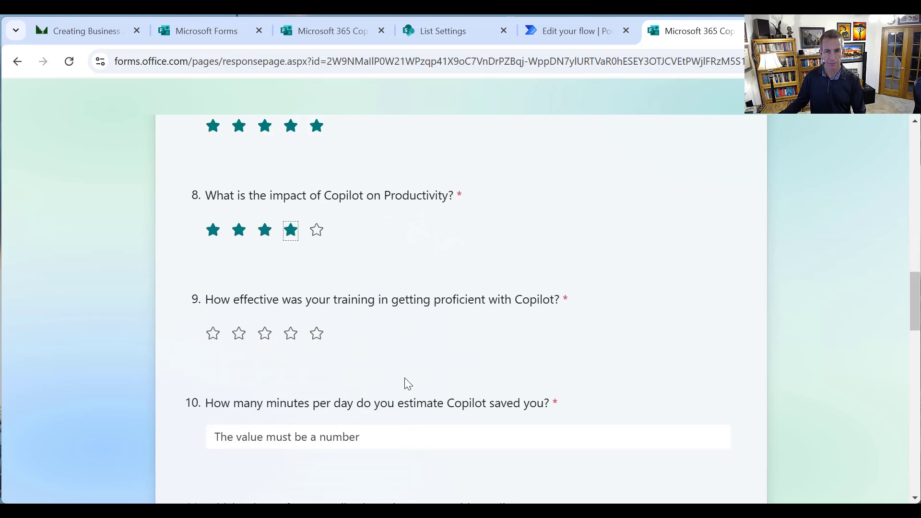
{"action": "left_click", "coordinate": [265, 340]}
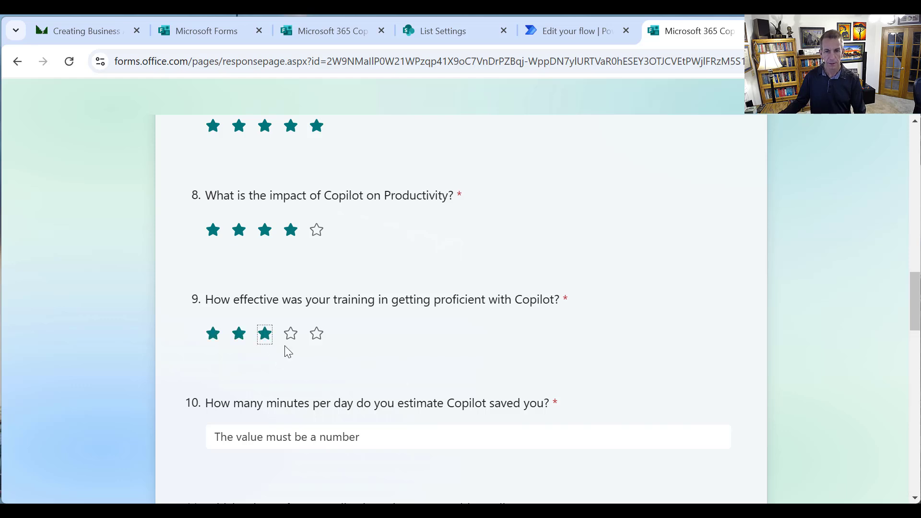
{"action": "left_click", "coordinate": [413, 433]}
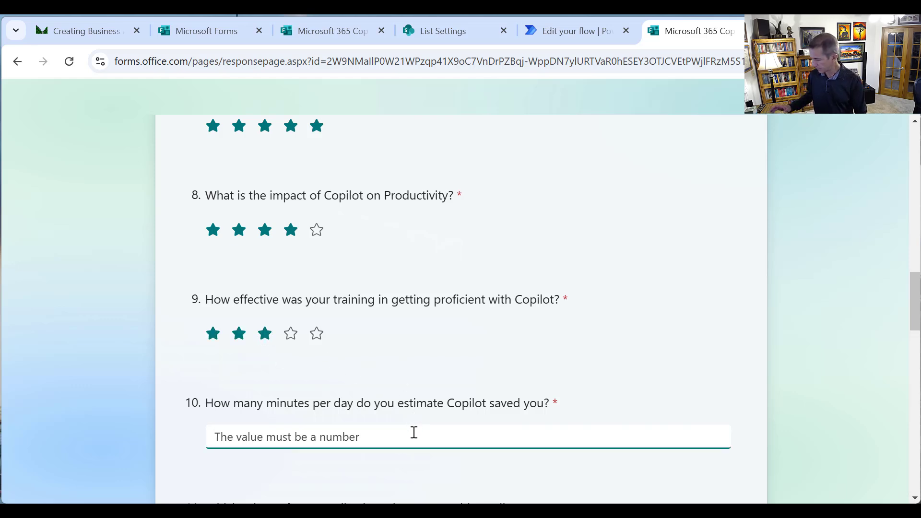
{"action": "type", "text": "29"}
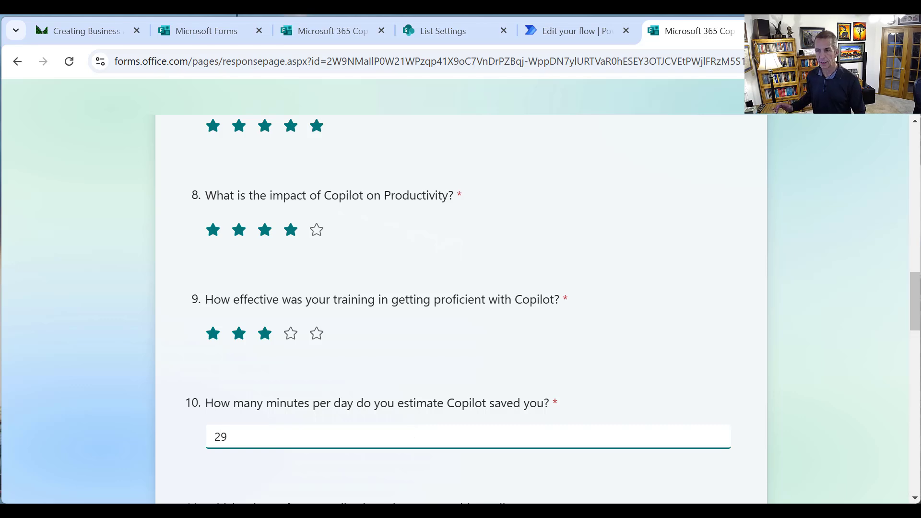
{"action": "left_click_drag", "start_coordinate": [919, 311], "coordinate": [905, 353]}
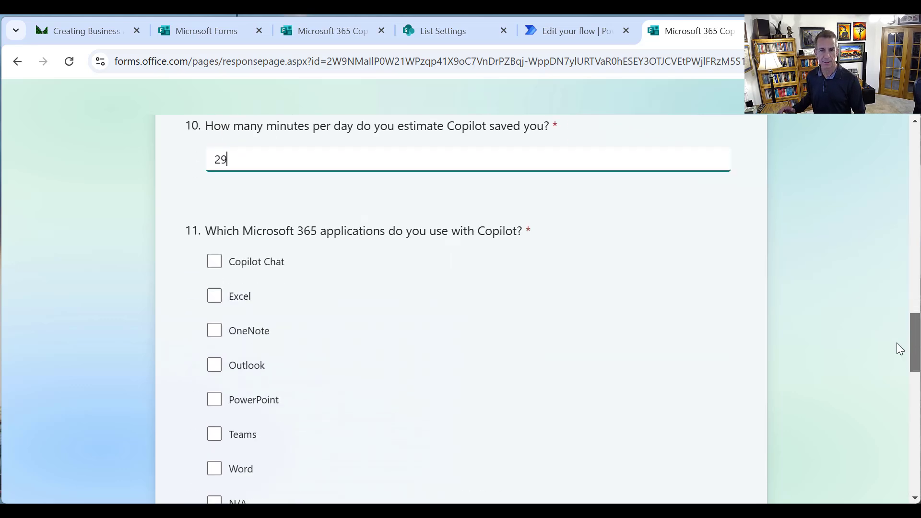
Tick Copilot Chat, Excel, Outlook, PowerPoint, Teams and Word for question 11
{"action": "left_click", "coordinate": [272, 266]}
{"action": "left_click", "coordinate": [245, 301]}
{"action": "left_click", "coordinate": [235, 373]}
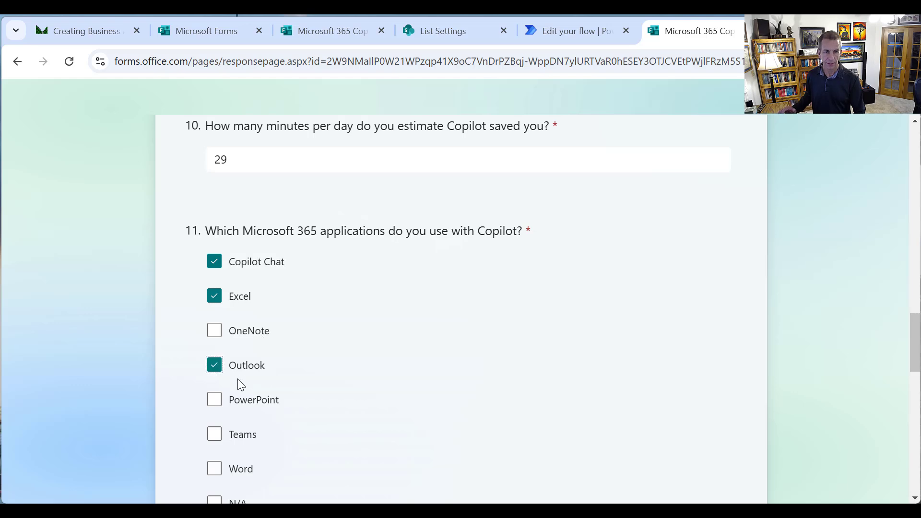
{"action": "left_click", "coordinate": [250, 405]}
{"action": "left_click", "coordinate": [249, 436]}
{"action": "left_click", "coordinate": [252, 467]}
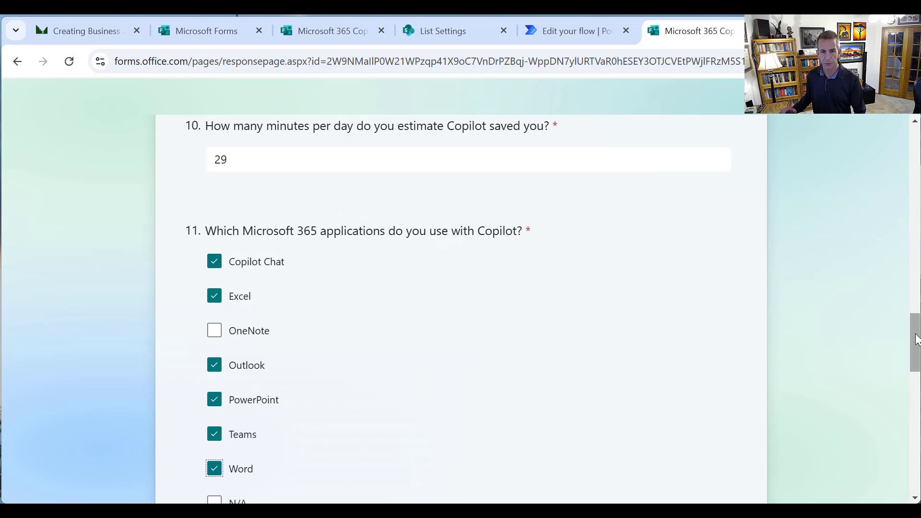
{"action": "scroll", "coordinate": [416, 350], "scroll_direction": "down", "scroll_amount": 7}
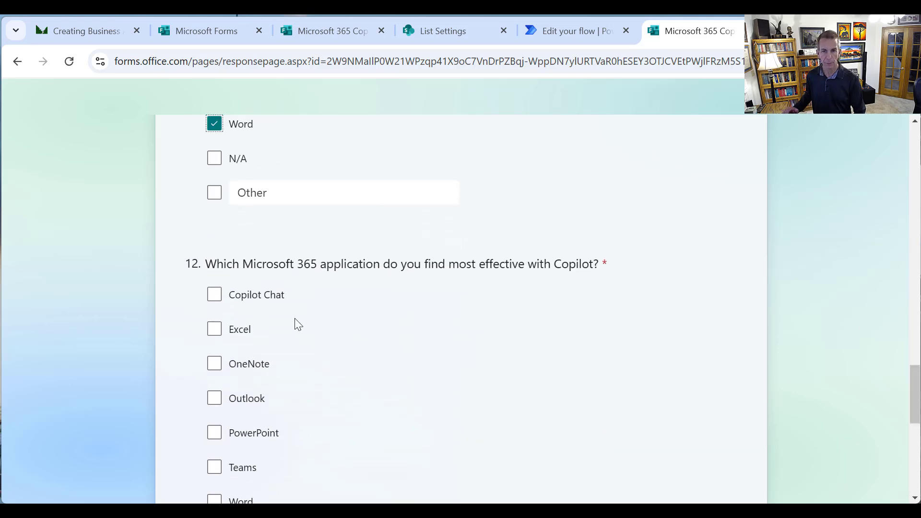
Tick Copilot Chat, Outlook, PowerPoint, Teams and Word for question 12
{"action": "left_click", "coordinate": [252, 300]}
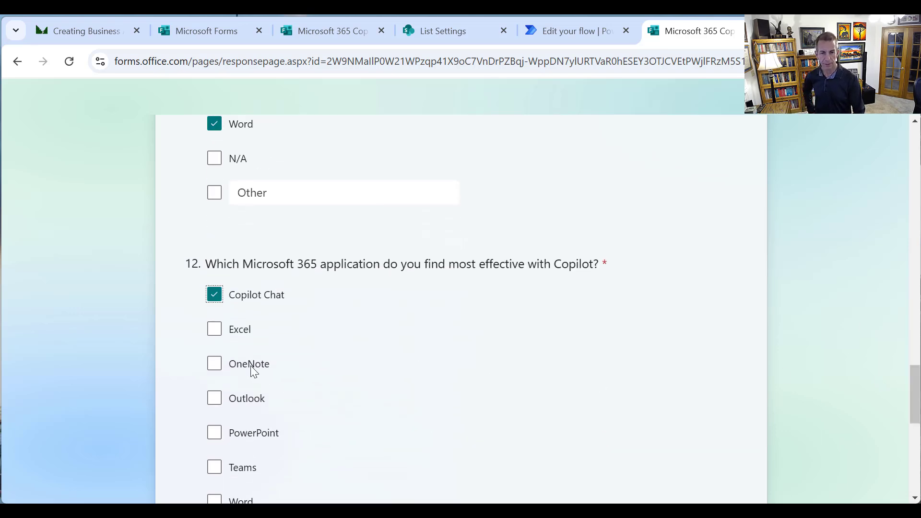
{"action": "left_click", "coordinate": [259, 392]}
{"action": "left_click", "coordinate": [260, 430]}
{"action": "left_click", "coordinate": [246, 468]}
{"action": "scroll", "coordinate": [277, 446], "scroll_direction": "down", "scroll_amount": 2}
{"action": "left_click", "coordinate": [245, 434]}
{"action": "scroll", "coordinate": [329, 408], "scroll_direction": "down", "scroll_amount": 3}
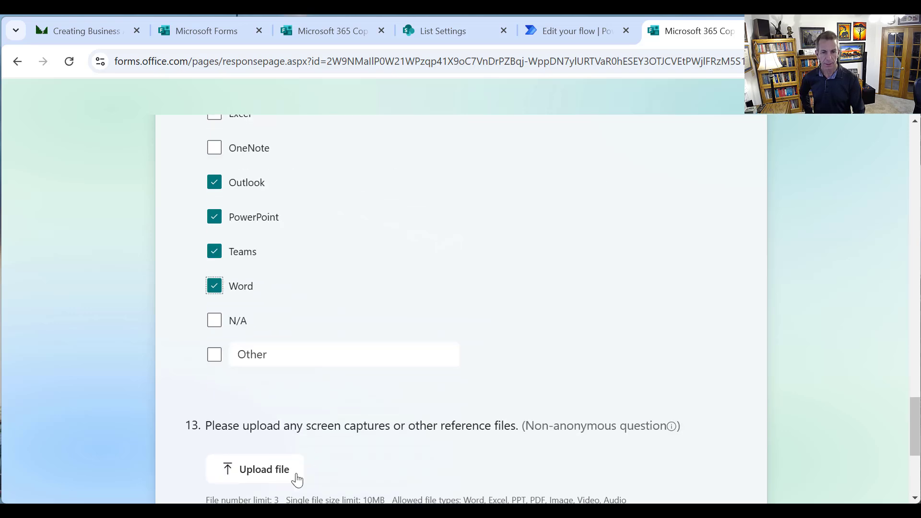
Upload CopilotImage.jpg from the Pictures folder to question 13, then submit the response
{"action": "left_click", "coordinate": [280, 468]}
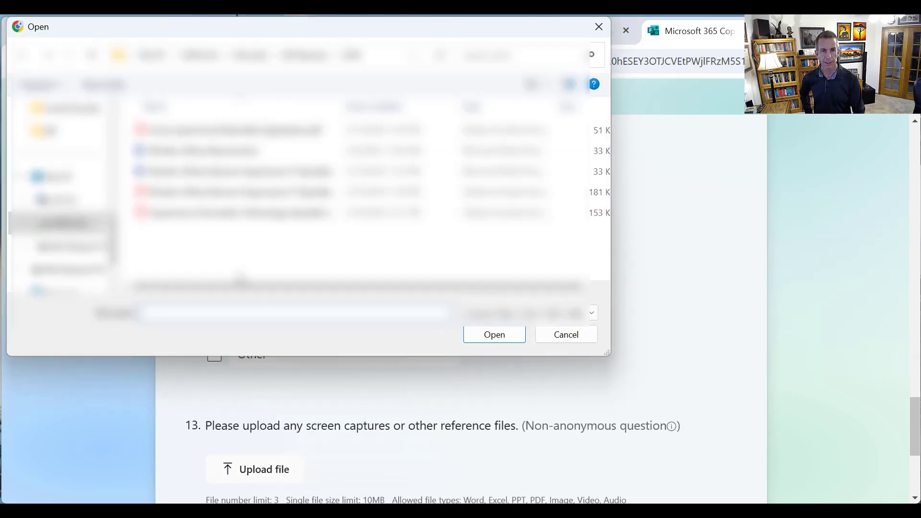
{"action": "left_click", "coordinate": [222, 55]}
{"action": "left_click", "coordinate": [200, 55]}
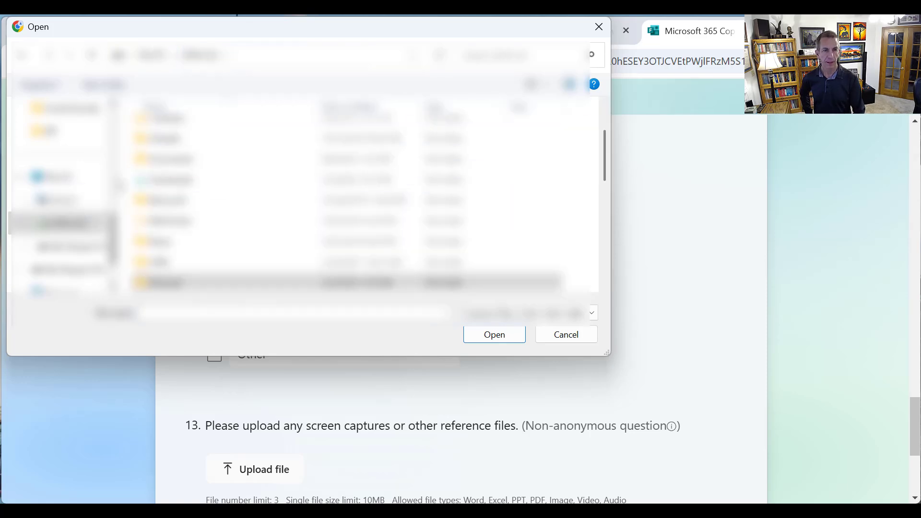
{"action": "scroll", "coordinate": [114, 219], "scroll_direction": "down", "scroll_amount": 1}
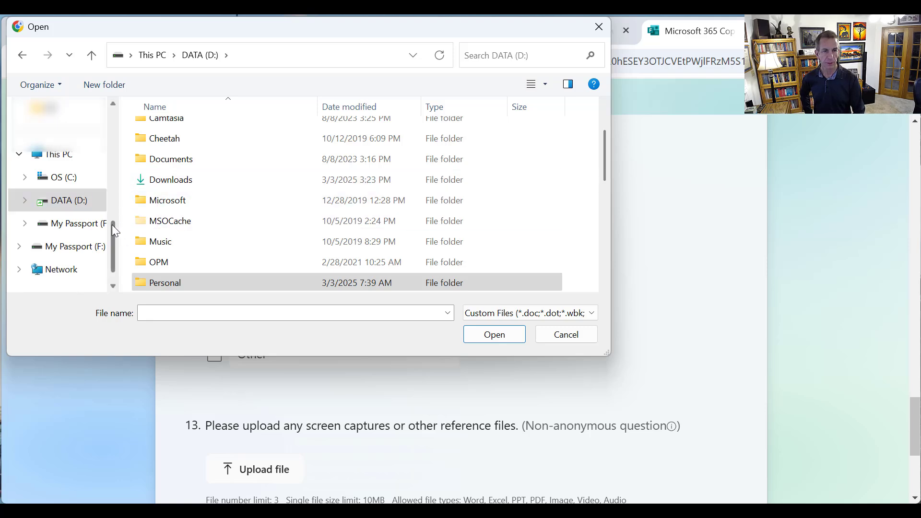
{"action": "left_click_drag", "start_coordinate": [112, 225], "coordinate": [109, 153]}
{"action": "left_click", "coordinate": [62, 153]}
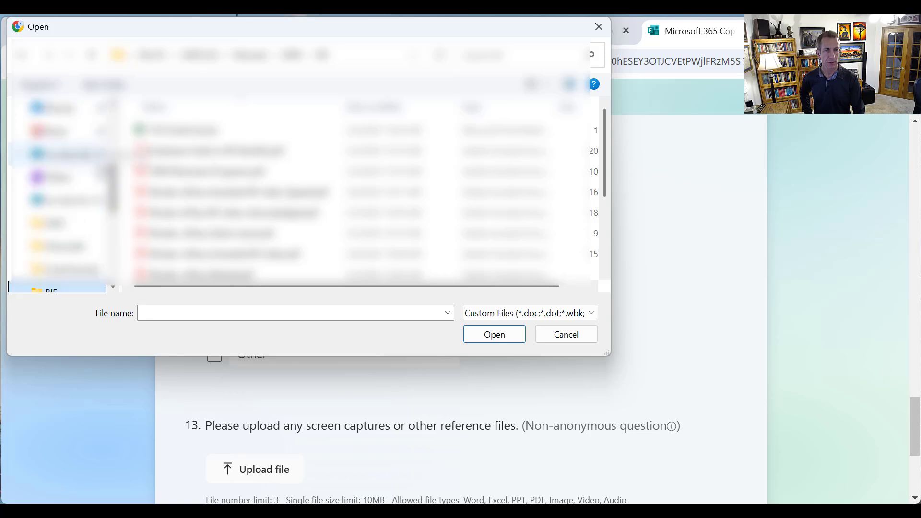
{"action": "scroll", "coordinate": [69, 161], "scroll_direction": "up", "scroll_amount": 2}
{"action": "left_click", "coordinate": [74, 162]}
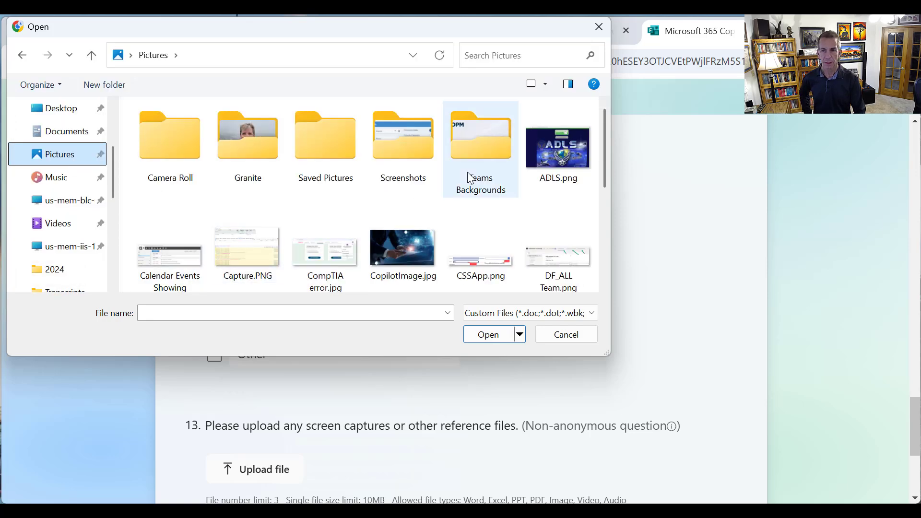
{"action": "double_click", "coordinate": [388, 258]}
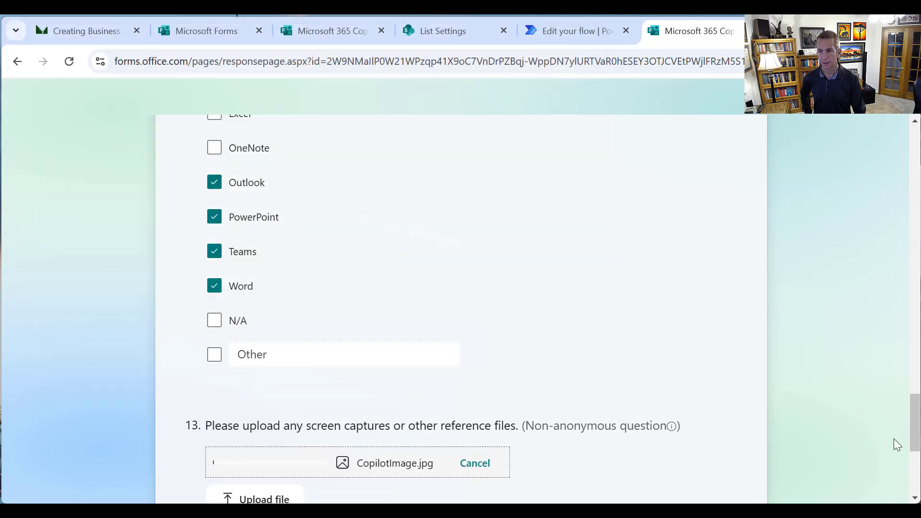
{"action": "left_click_drag", "start_coordinate": [915, 447], "coordinate": [916, 480]}
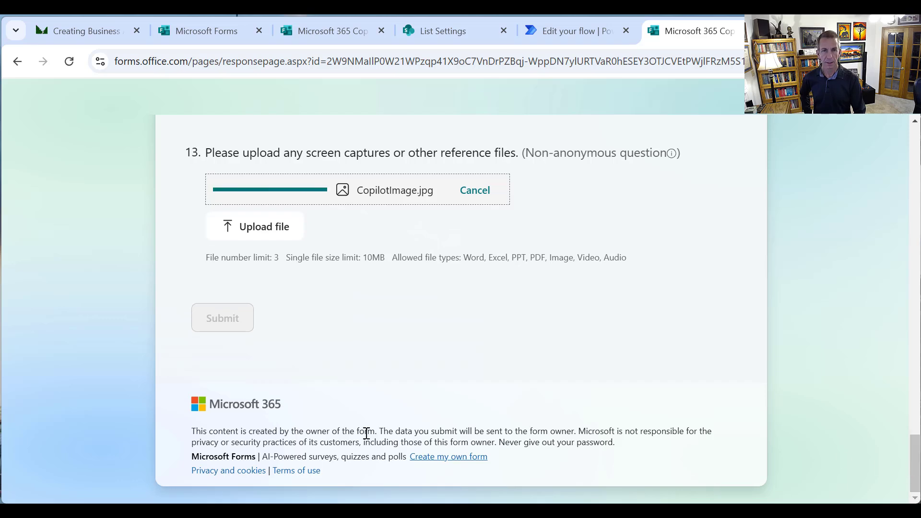
{"action": "left_click", "coordinate": [226, 320]}
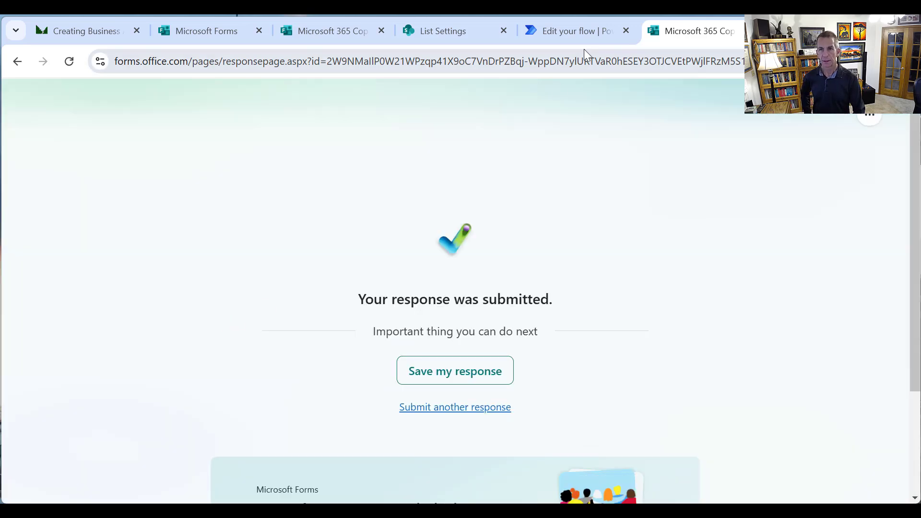
Save Video_CopilotForm in the editor and return to its details page
{"action": "left_click", "coordinate": [577, 36]}
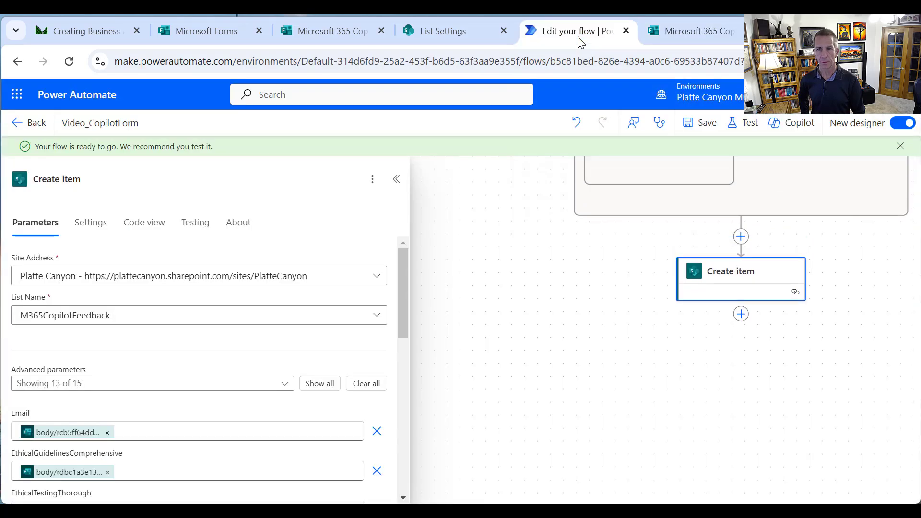
{"action": "left_click", "coordinate": [689, 120]}
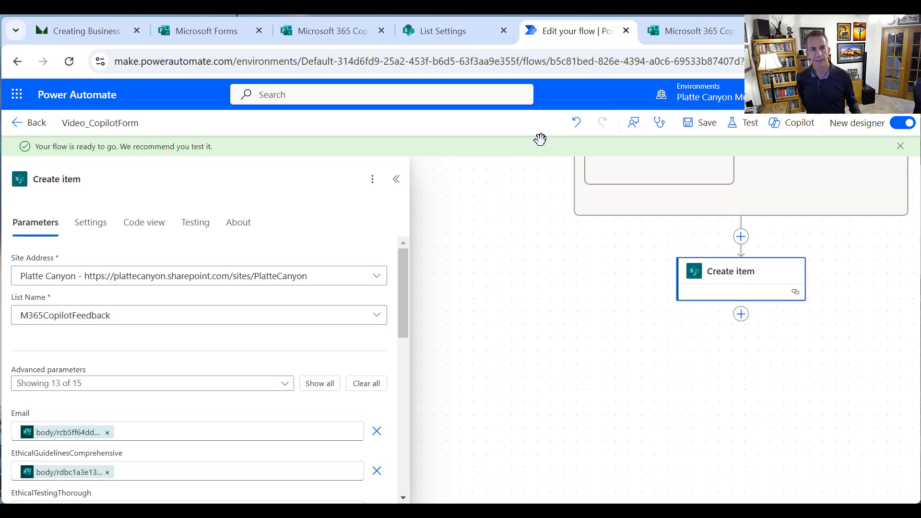
{"action": "left_click", "coordinate": [27, 123]}
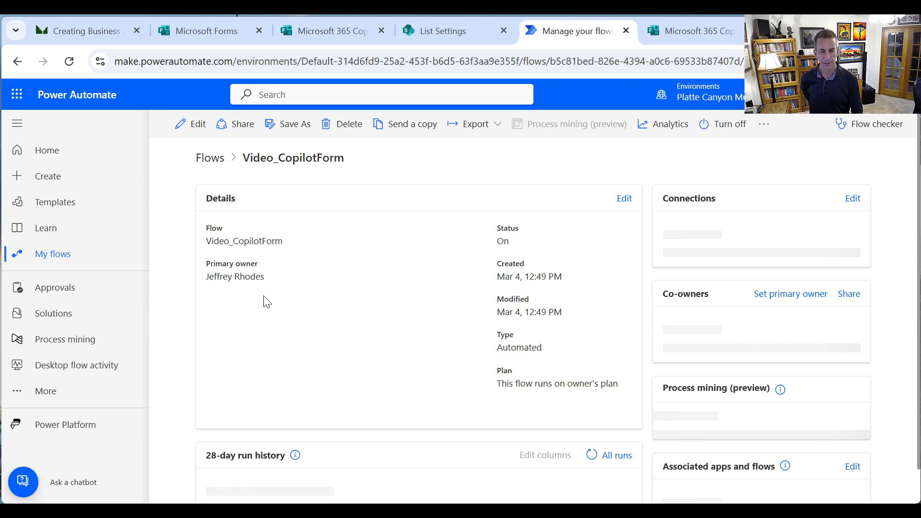
Start a fresh form response and enter the respondent's e-mail address
{"action": "left_click", "coordinate": [686, 32]}
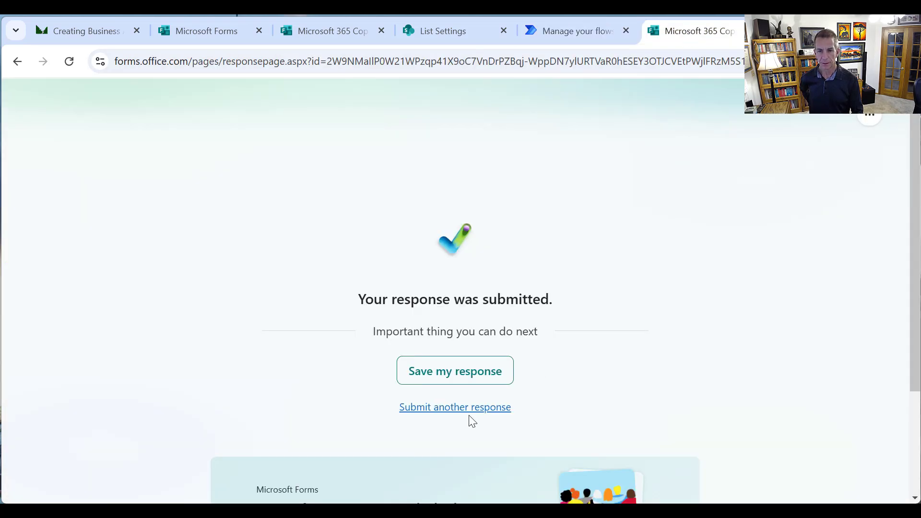
{"action": "left_click", "coordinate": [468, 413]}
{"action": "left_click", "coordinate": [364, 325]}
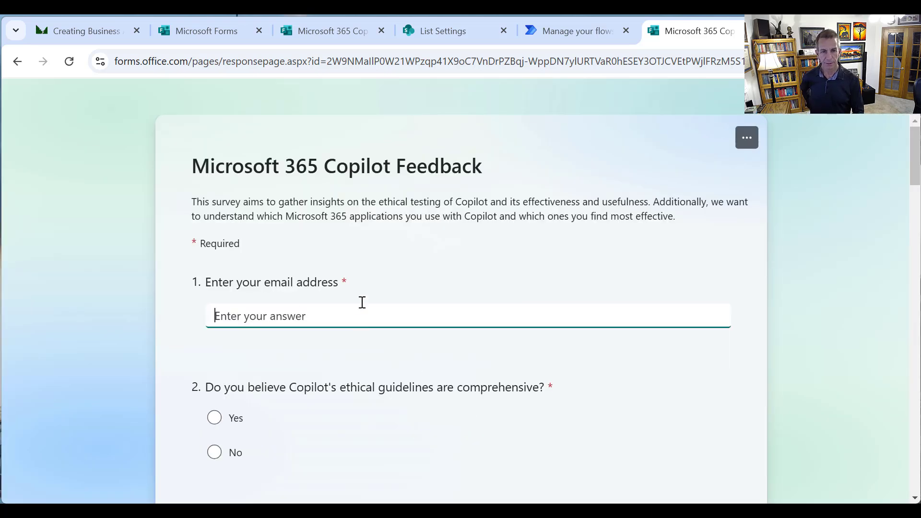
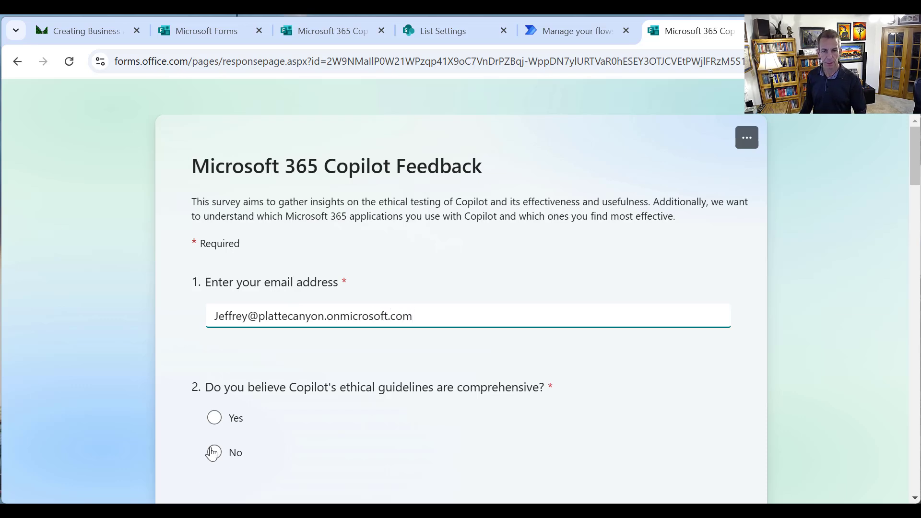
Answer No to questions 2 through 6
{"action": "left_click", "coordinate": [214, 452]}
{"action": "scroll", "coordinate": [250, 335], "scroll_direction": "down", "scroll_amount": 8}
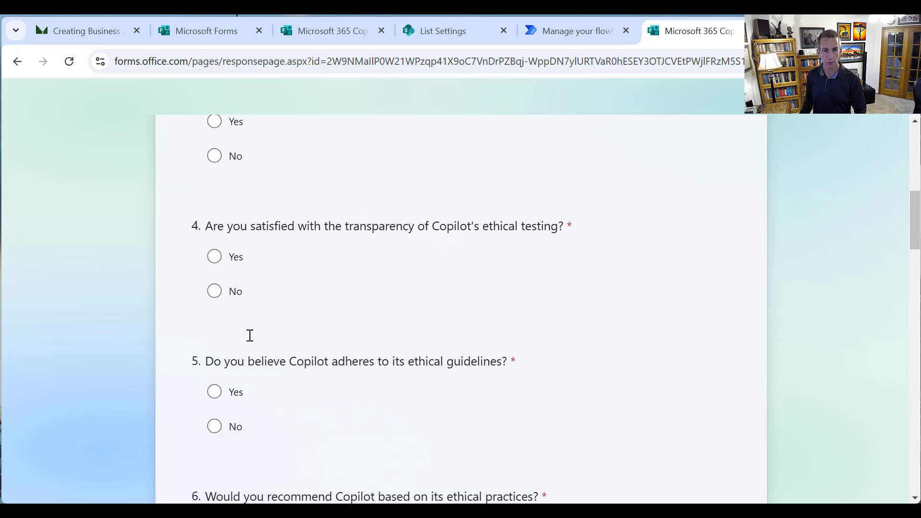
{"action": "left_click", "coordinate": [215, 157]}
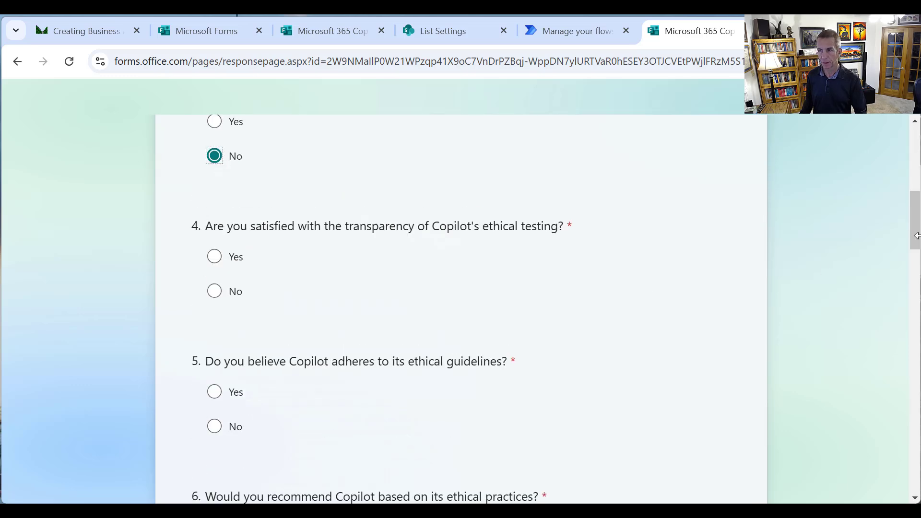
{"action": "left_click_drag", "start_coordinate": [916, 235], "coordinate": [904, 229]}
{"action": "scroll", "coordinate": [903, 229], "scroll_direction": "down", "scroll_amount": 1}
{"action": "left_click", "coordinate": [214, 300]}
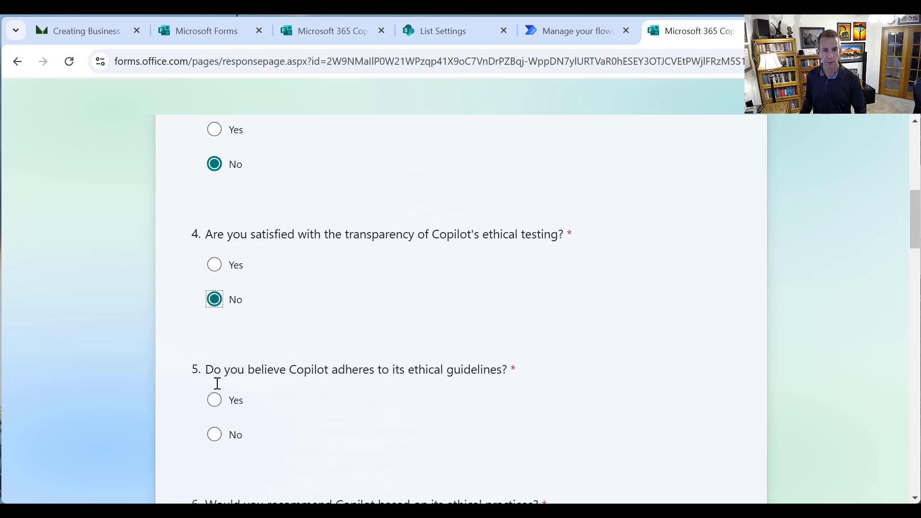
{"action": "left_click", "coordinate": [214, 435]}
{"action": "scroll", "coordinate": [899, 263], "scroll_direction": "down", "scroll_amount": 4}
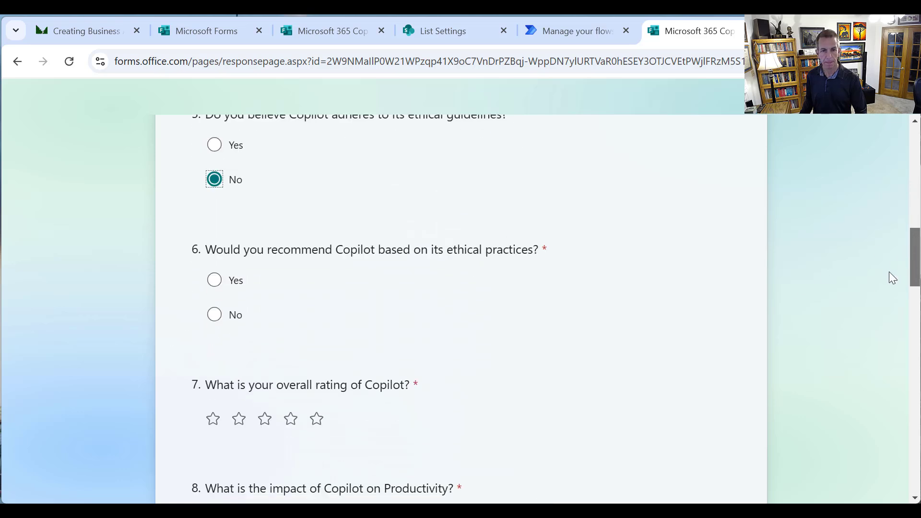
{"action": "double_click", "coordinate": [216, 325]}
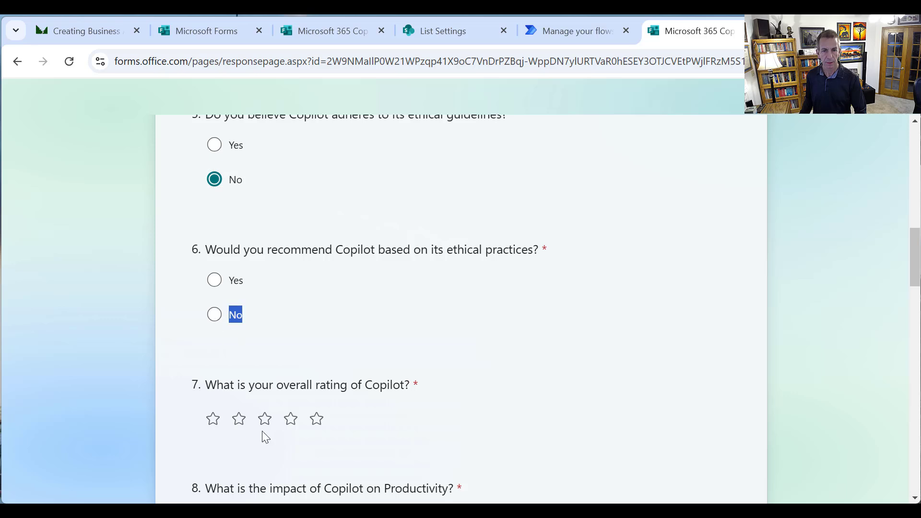
Rate question 7 two stars, question 8 one star, question 9 five stars, and enter 10 minutes saved
{"action": "left_click", "coordinate": [214, 419]}
{"action": "left_click", "coordinate": [239, 419]}
{"action": "scroll", "coordinate": [370, 381], "scroll_direction": "down", "scroll_amount": 4}
{"action": "left_click", "coordinate": [214, 310]}
{"action": "left_click", "coordinate": [294, 411]}
{"action": "scroll", "coordinate": [423, 382], "scroll_direction": "down", "scroll_amount": 1}
{"action": "left_click", "coordinate": [403, 453]}
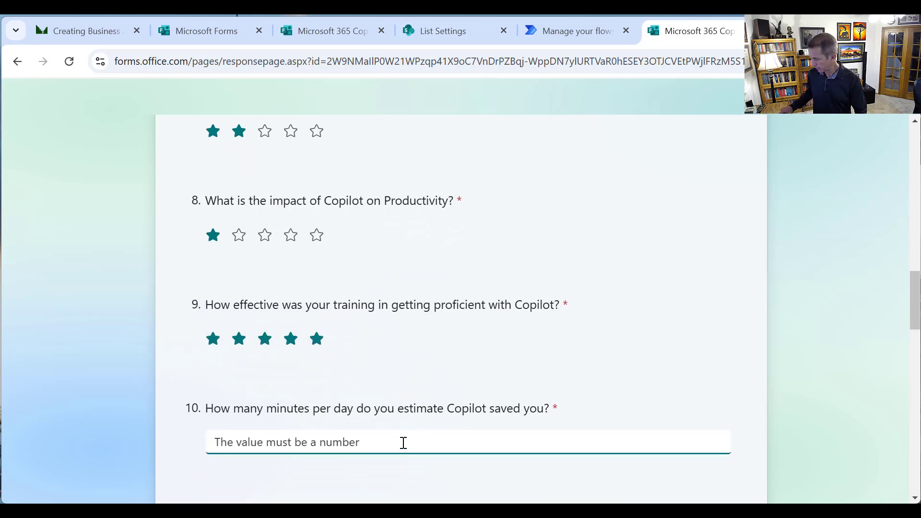
{"action": "type", "text": "10"}
Tick Copilot Chat, Excel and OneNote for question 11, then Copilot Chat and Excel for question 12
{"action": "scroll", "coordinate": [408, 408], "scroll_direction": "down", "scroll_amount": 4}
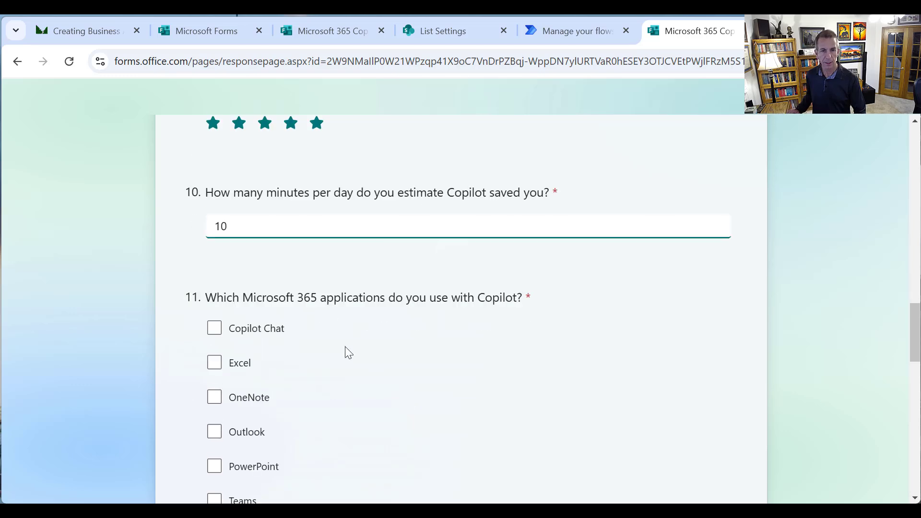
{"action": "left_click", "coordinate": [269, 329]}
{"action": "left_click", "coordinate": [253, 366]}
{"action": "left_click", "coordinate": [266, 405]}
{"action": "scroll", "coordinate": [397, 432], "scroll_direction": "up", "scroll_amount": 1}
{"action": "scroll", "coordinate": [390, 422], "scroll_direction": "down", "scroll_amount": 5}
{"action": "scroll", "coordinate": [387, 415], "scroll_direction": "down", "scroll_amount": 3}
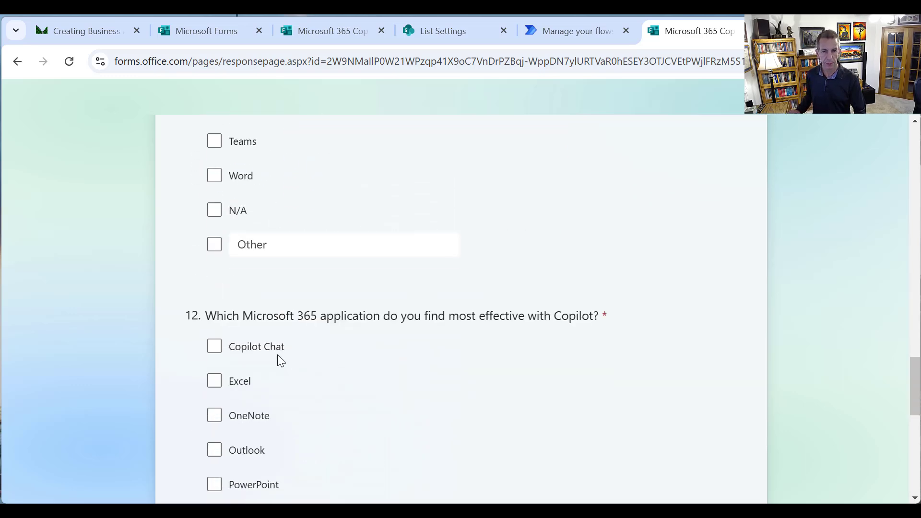
{"action": "left_click", "coordinate": [248, 351]}
{"action": "left_click", "coordinate": [243, 381]}
{"action": "scroll", "coordinate": [388, 388], "scroll_direction": "down", "scroll_amount": 5}
Upload a photo from the Pictures folder as the question 13 attachment
{"action": "scroll", "coordinate": [392, 391], "scroll_direction": "down", "scroll_amount": 4}
{"action": "left_click", "coordinate": [276, 307]}
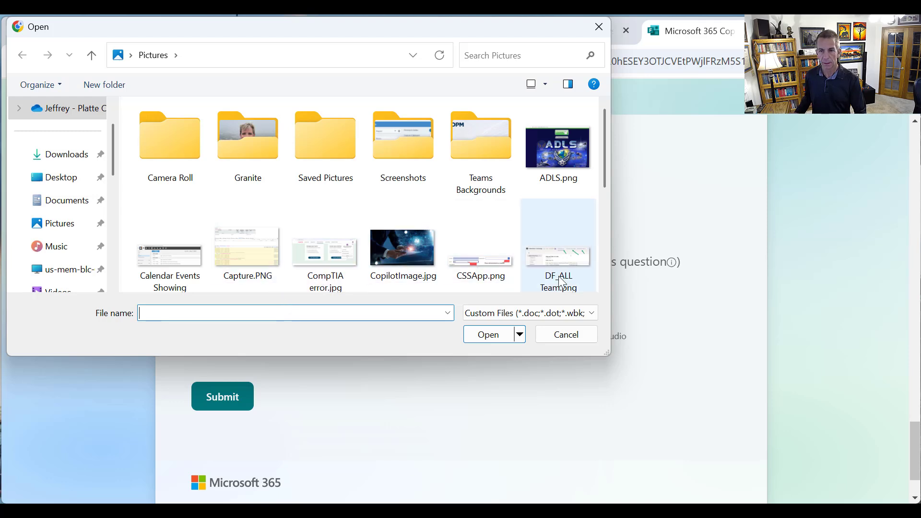
{"action": "left_click_drag", "start_coordinate": [603, 180], "coordinate": [592, 261]}
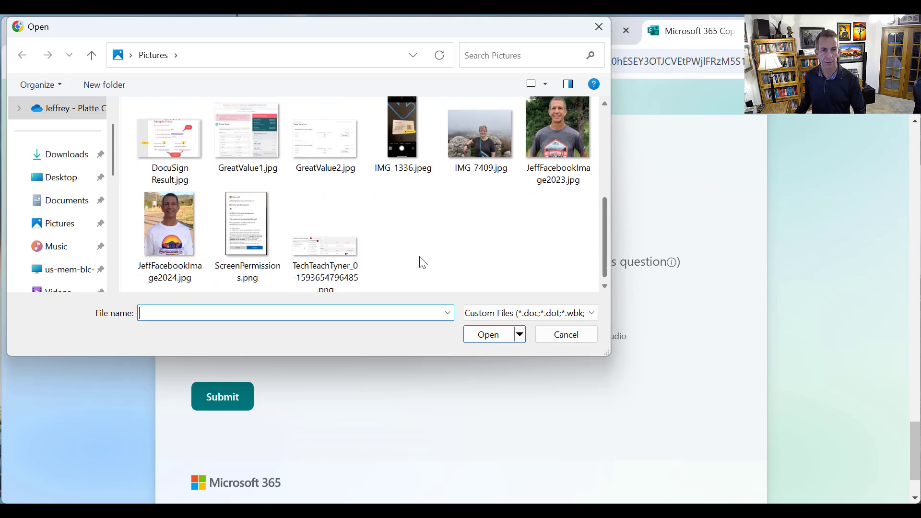
{"action": "double_click", "coordinate": [163, 244]}
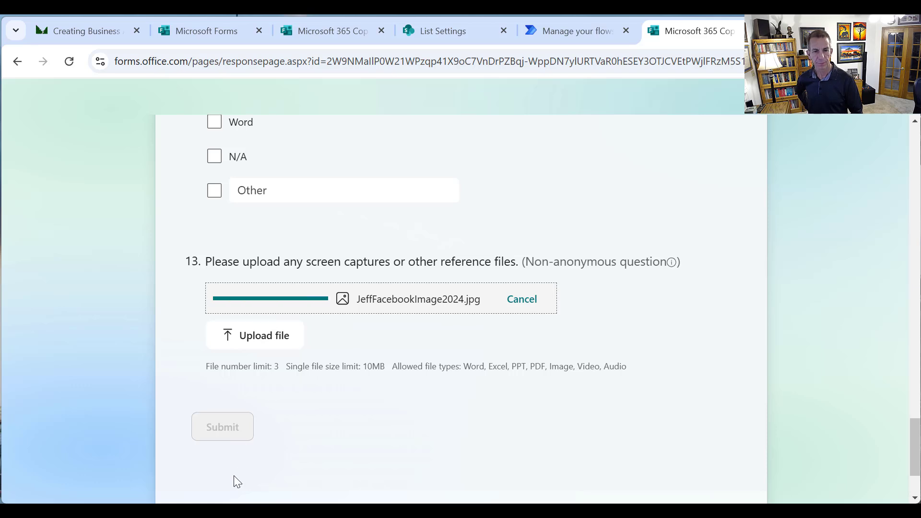
Answer the required question 6 with No and submit the response
{"action": "left_click", "coordinate": [222, 427]}
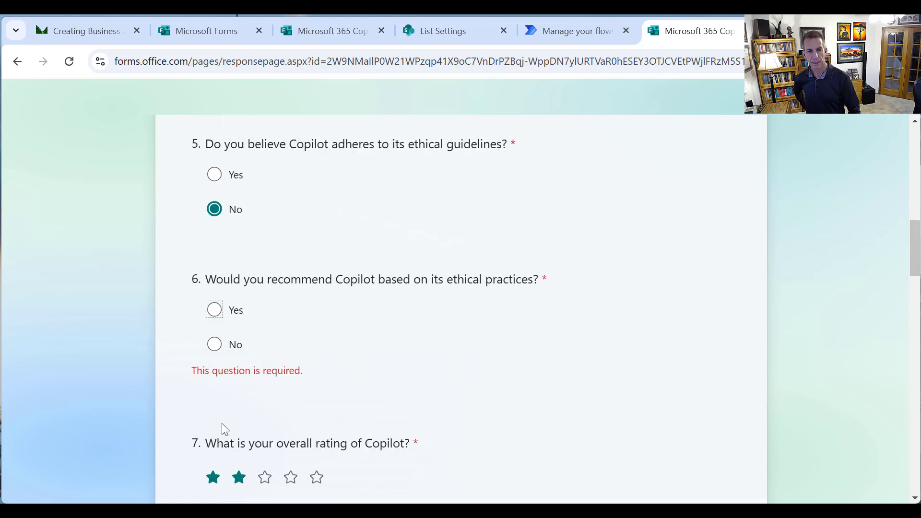
{"action": "left_click", "coordinate": [214, 344]}
{"action": "scroll", "coordinate": [317, 365], "scroll_direction": "down", "scroll_amount": 20}
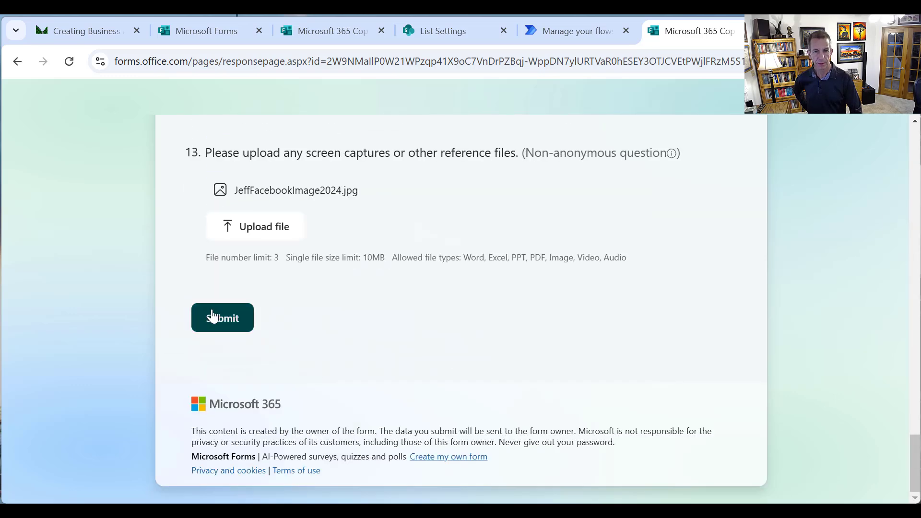
{"action": "left_click", "coordinate": [212, 317]}
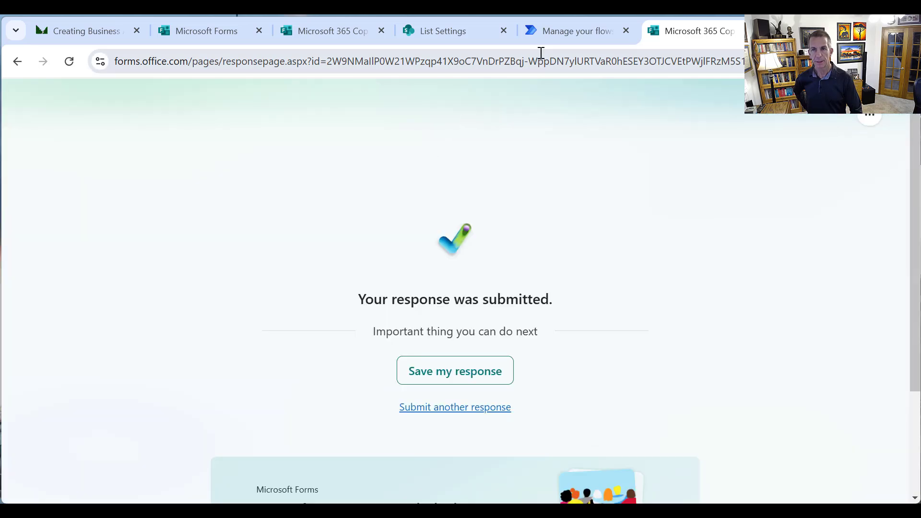
Open the latest run of Video_CopilotForm from the 28-day run history
{"action": "left_click", "coordinate": [556, 30]}
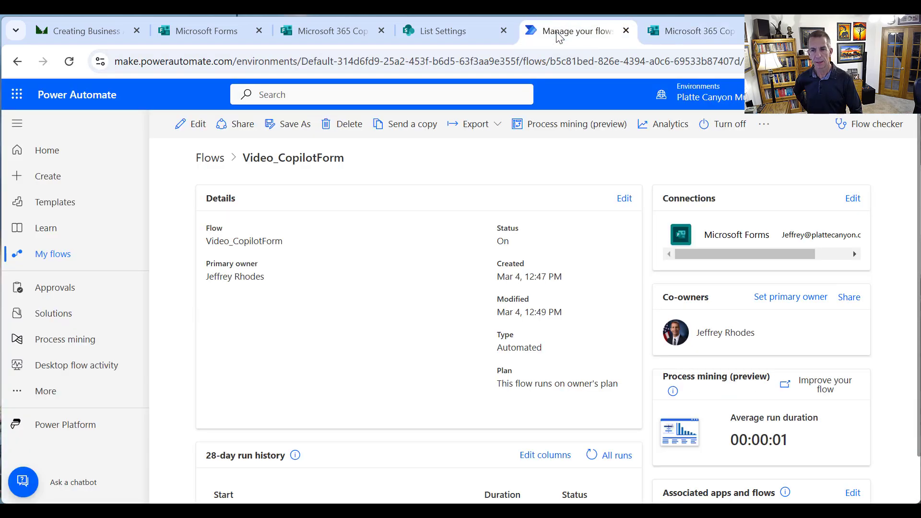
{"action": "scroll", "coordinate": [431, 224], "scroll_direction": "down", "scroll_amount": 2}
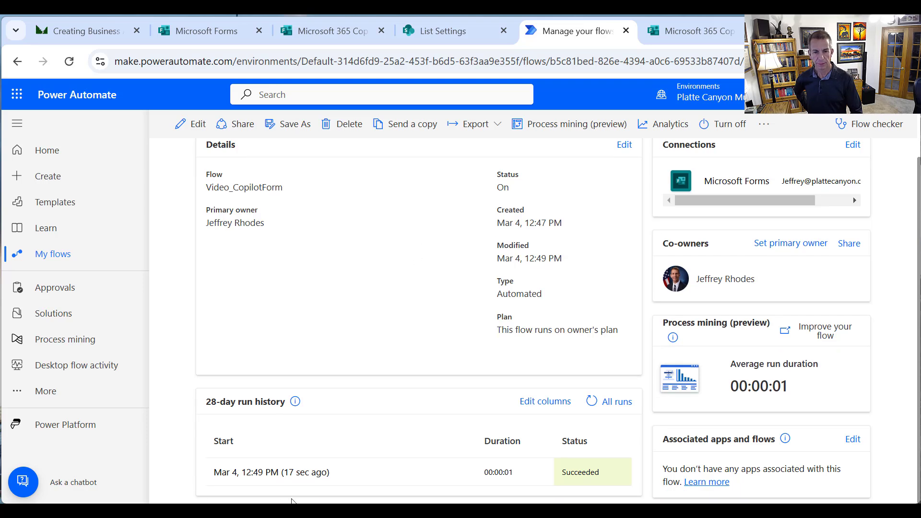
{"action": "left_click", "coordinate": [283, 476]}
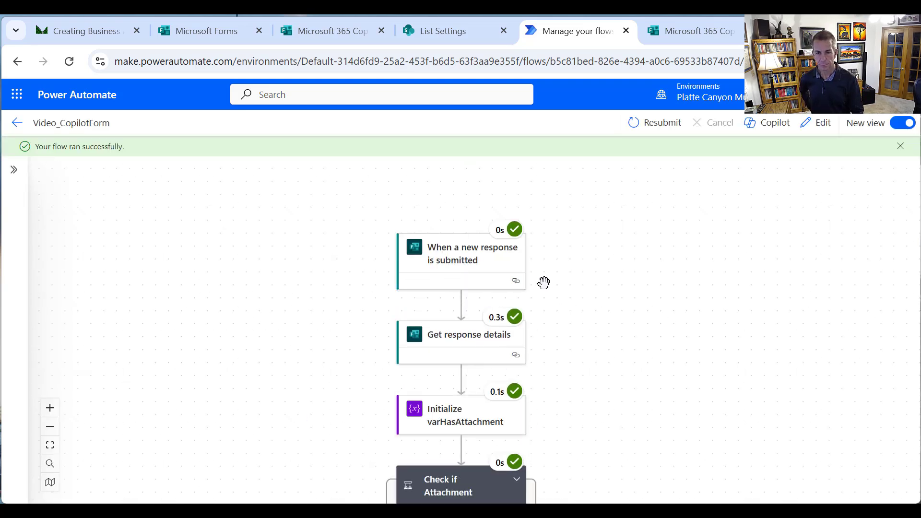
{"action": "scroll", "coordinate": [540, 286], "scroll_direction": "down", "scroll_amount": 1}
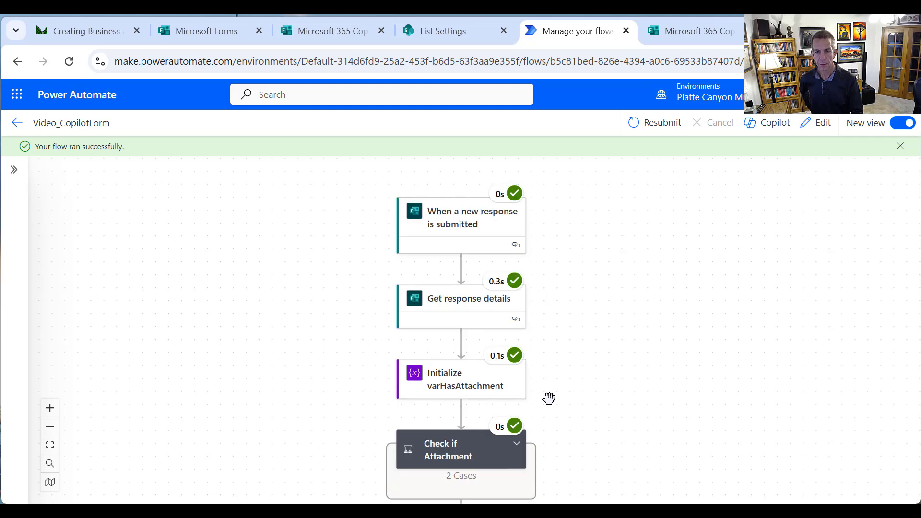
Inspect Check if Attachment evaluating true and Create item returning status 201
{"action": "left_click", "coordinate": [449, 450]}
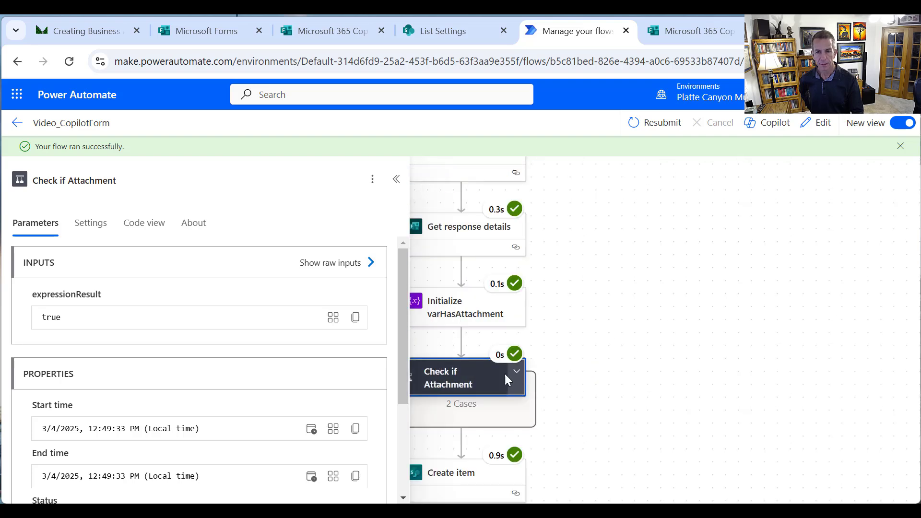
{"action": "left_click", "coordinate": [517, 371]}
{"action": "scroll", "coordinate": [652, 309], "scroll_direction": "down", "scroll_amount": 1}
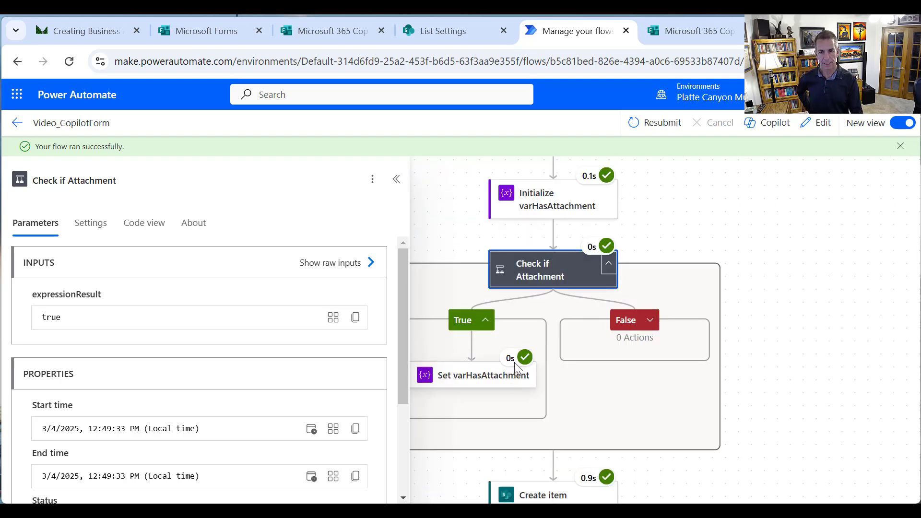
{"action": "scroll", "coordinate": [639, 428], "scroll_direction": "down", "scroll_amount": 2}
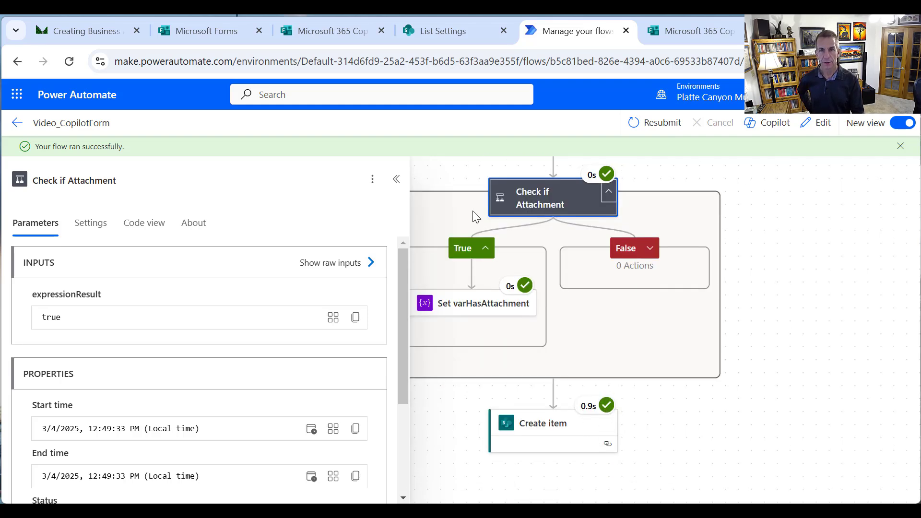
{"action": "left_click", "coordinate": [533, 423]}
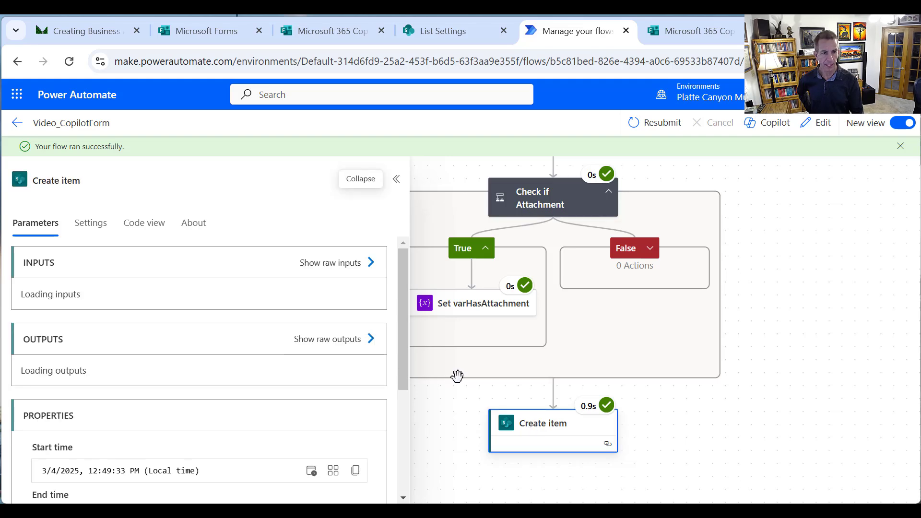
{"action": "left_click_drag", "start_coordinate": [405, 297], "coordinate": [427, 485]}
Open the M365CopilotFeedback list, scroll right to HasAttachments, and select the first submission
{"action": "left_click", "coordinate": [447, 39]}
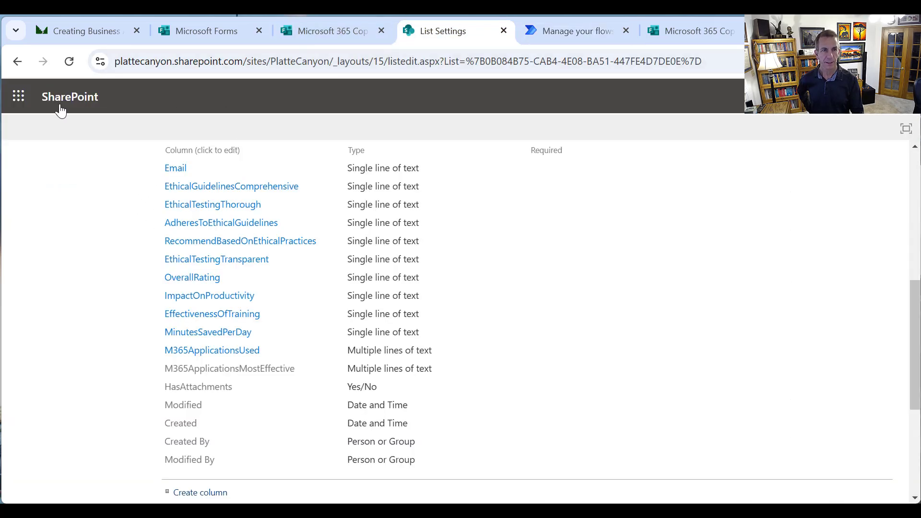
{"action": "left_click", "coordinate": [916, 177]}
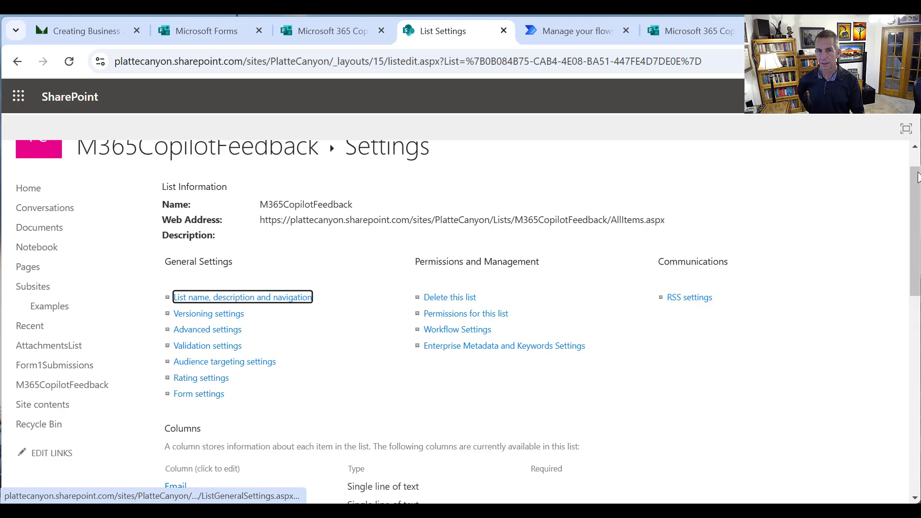
{"action": "left_click", "coordinate": [210, 158]}
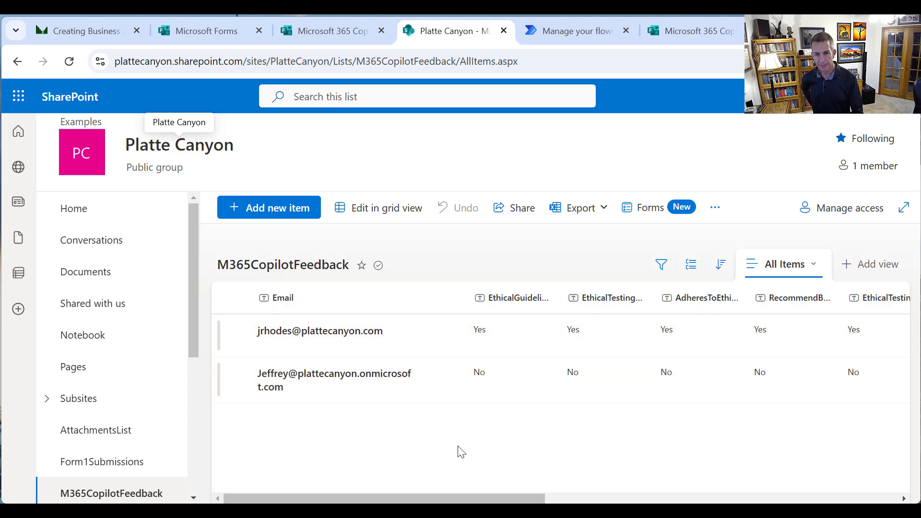
{"action": "left_click_drag", "start_coordinate": [486, 499], "coordinate": [643, 499]}
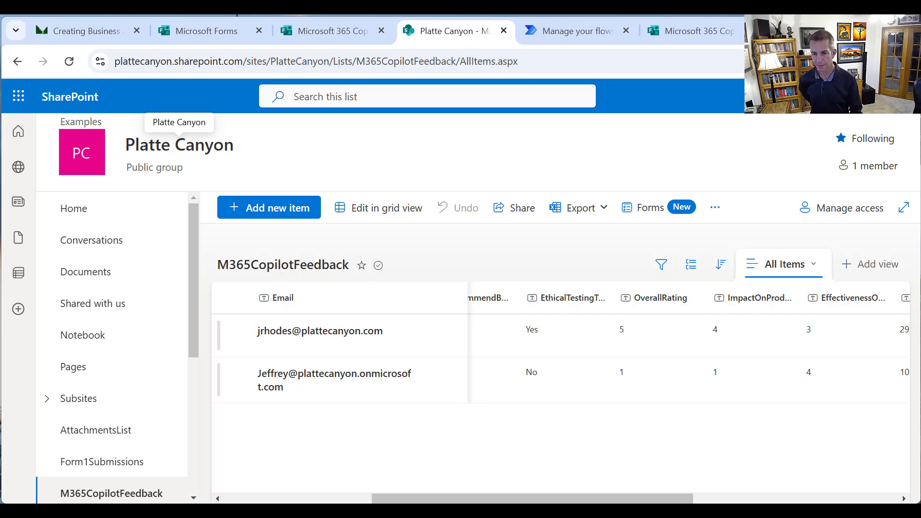
{"action": "left_click_drag", "start_coordinate": [604, 499], "coordinate": [768, 485]}
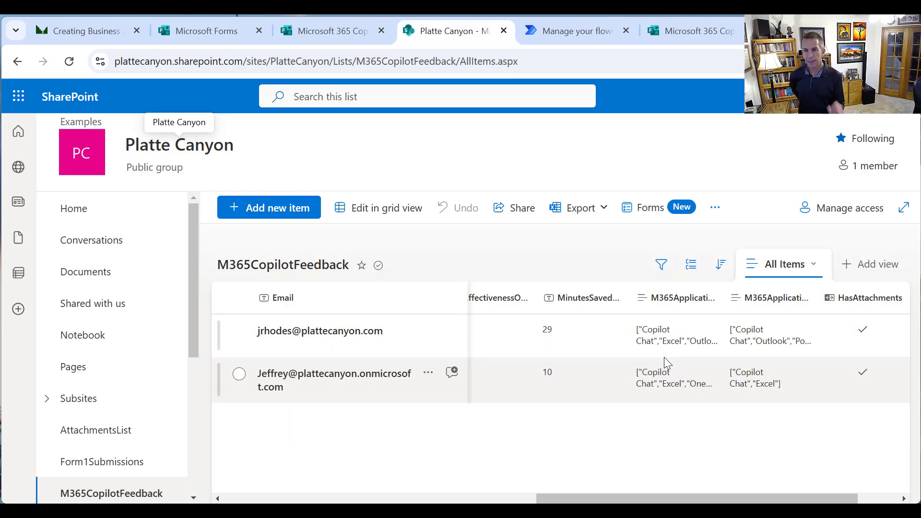
{"action": "left_click", "coordinate": [717, 340]}
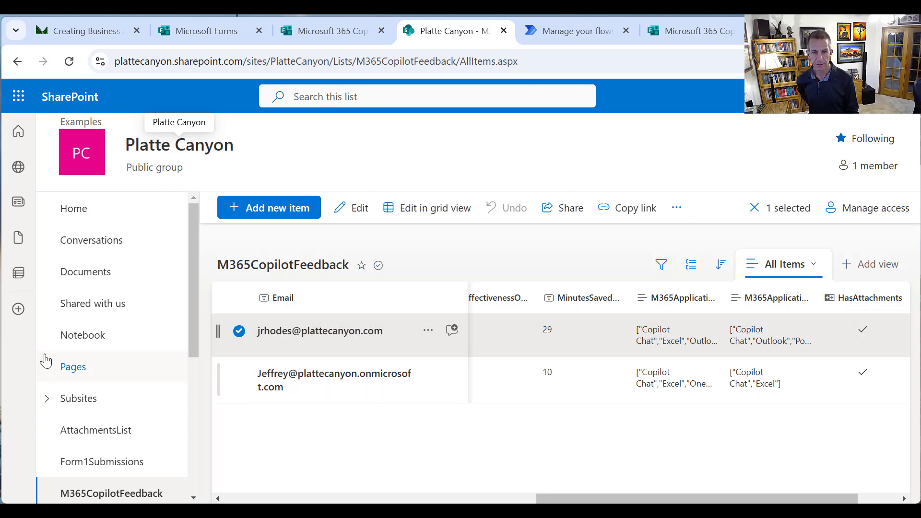
{"action": "left_click", "coordinate": [363, 211]}
{"action": "left_click_drag", "start_coordinate": [590, 240], "coordinate": [602, 365]}
{"action": "left_click", "coordinate": [462, 269]}
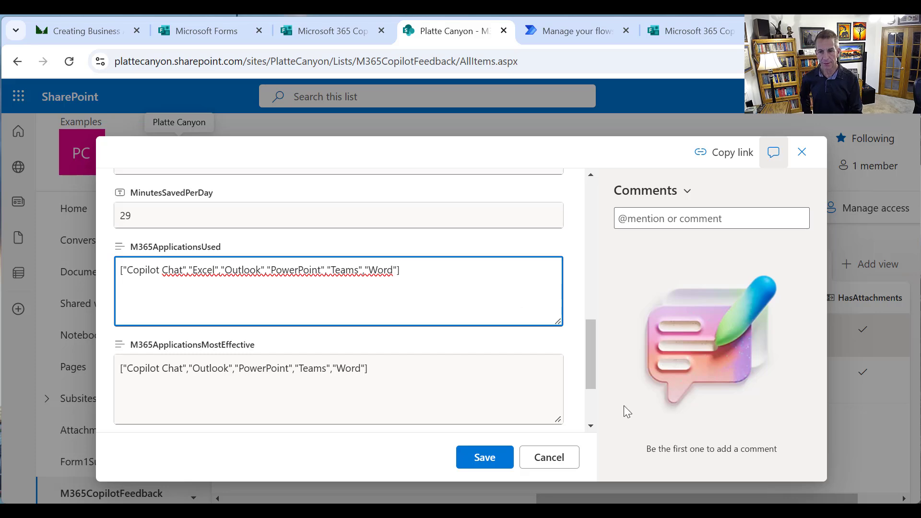
{"action": "left_click", "coordinate": [569, 464]}
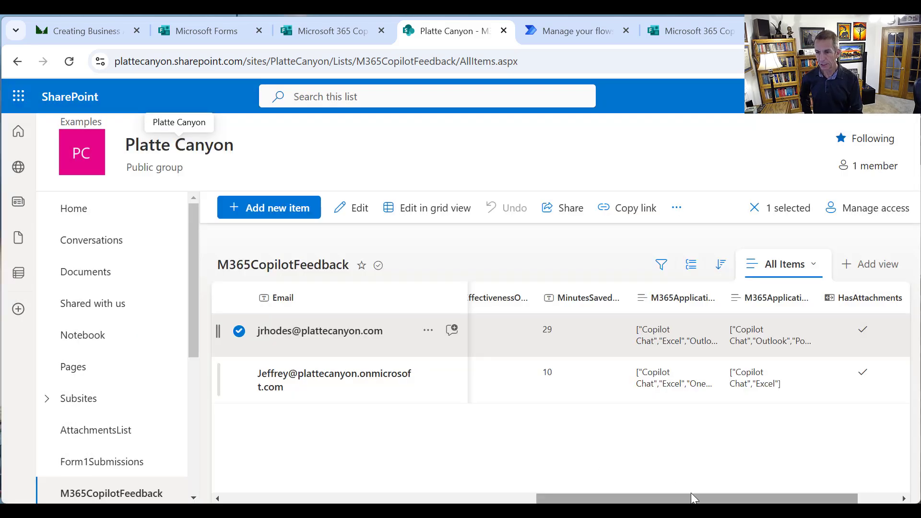
{"action": "left_click_drag", "start_coordinate": [691, 493], "coordinate": [749, 502]}
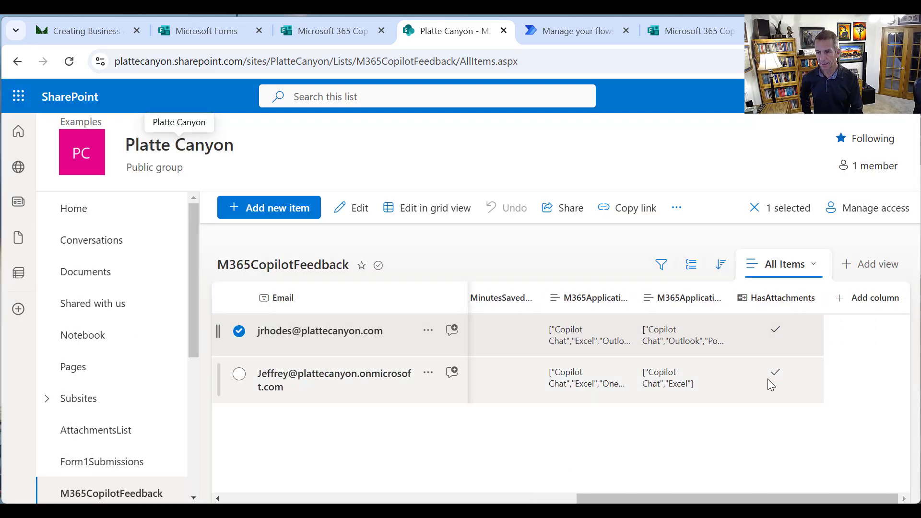